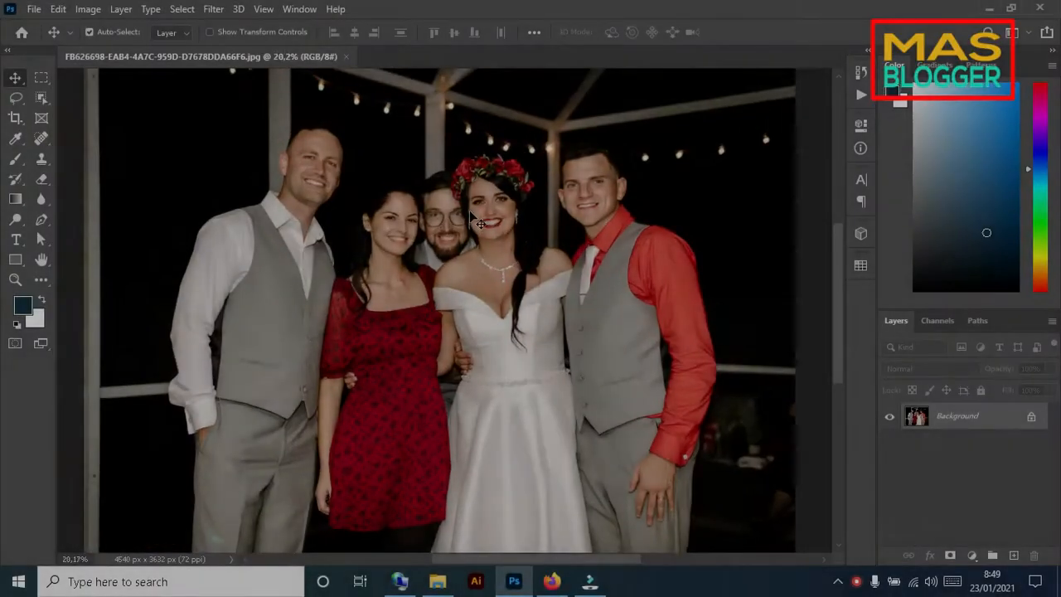
# - Examine the group photo, including the bearded man standing between the woman in red and the bride
pyautogui.scroll(3, 471, 213)
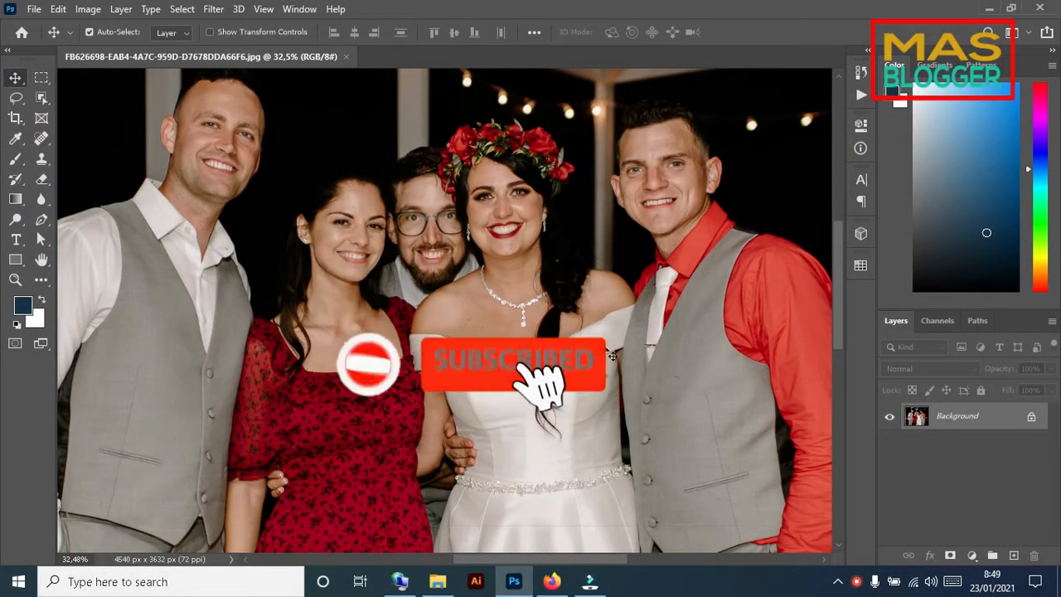
pyautogui.scroll(-5, 450, 408)
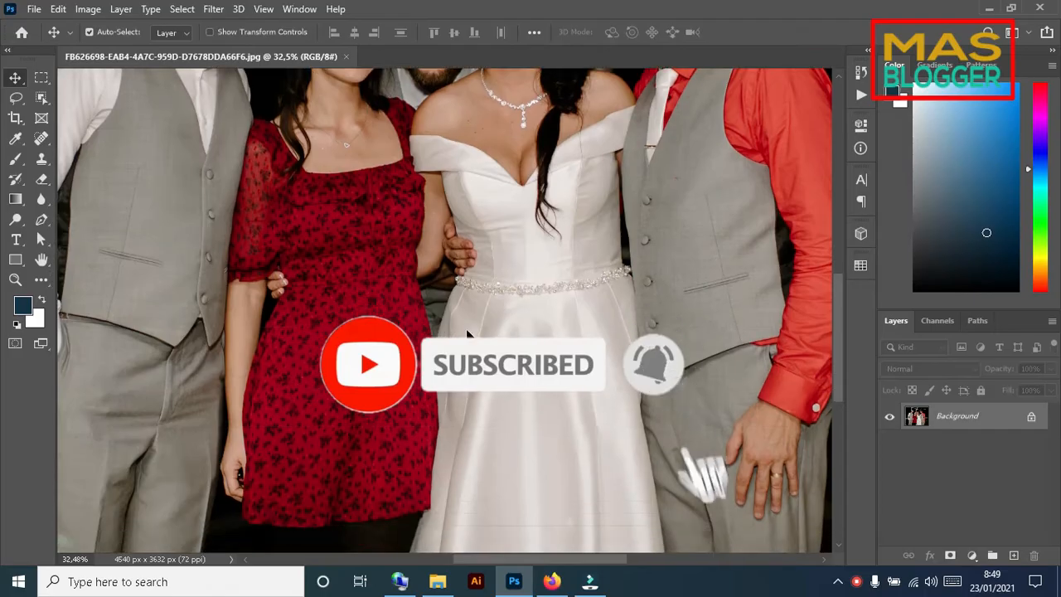
pyautogui.scroll(-6, 481, 393)
pyautogui.scroll(8, 480, 393)
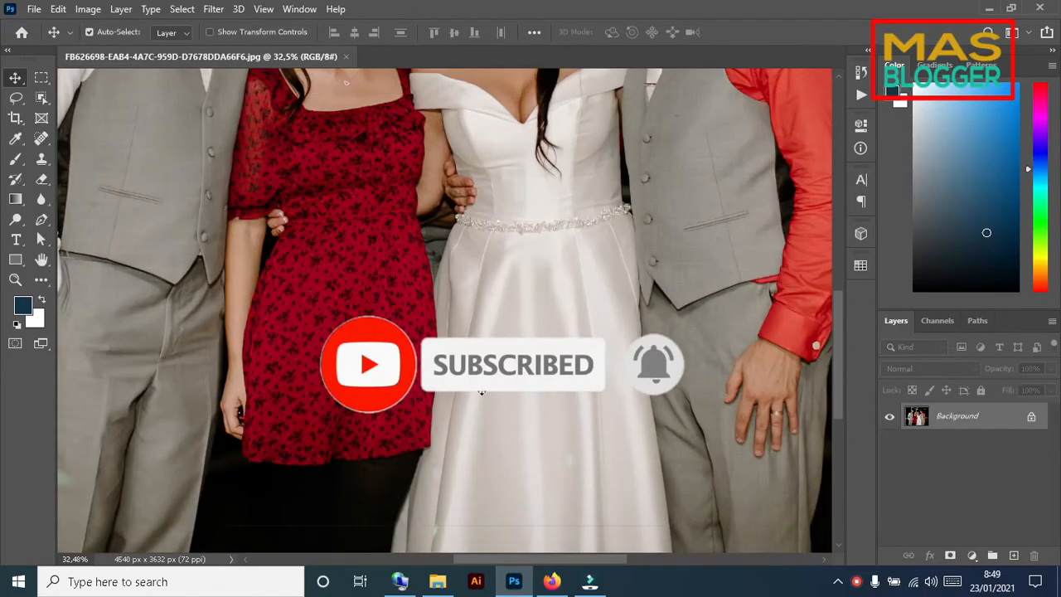
pyautogui.scroll(-3, 481, 393)
pyautogui.scroll(6, 436, 363)
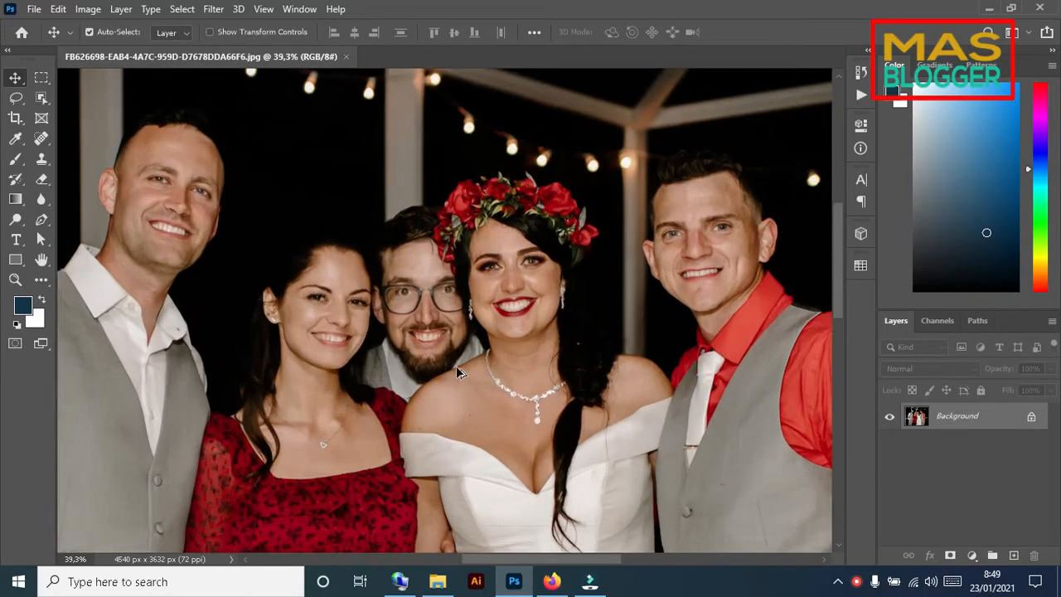
pyautogui.scroll(1, 437, 423)
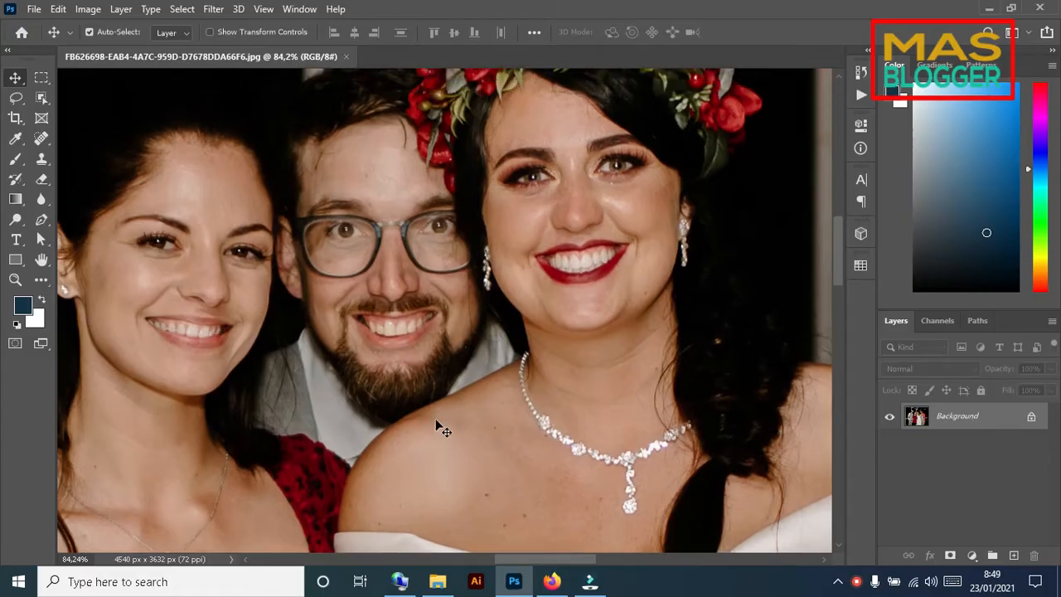
pyautogui.scroll(-3, 439, 425)
pyautogui.scroll(-2, 418, 312)
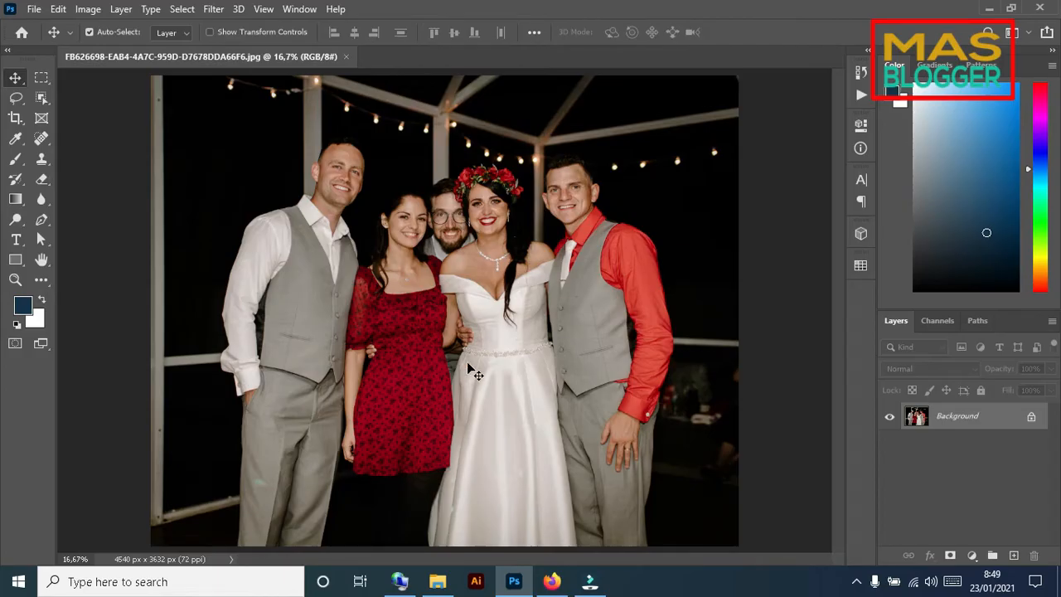
pyautogui.scroll(3, 500, 367)
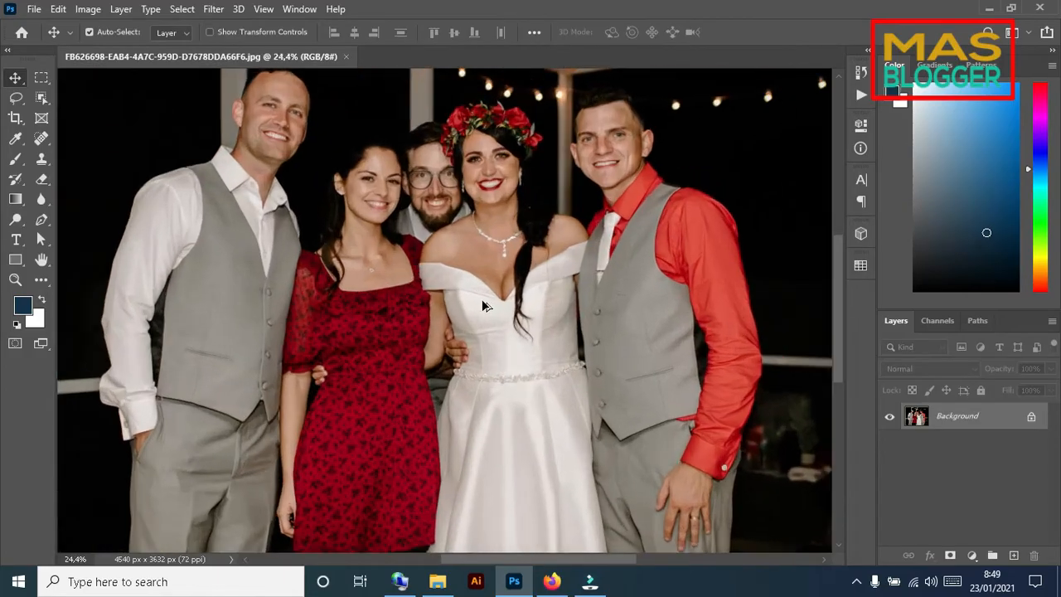
pyautogui.scroll(-1, 485, 306)
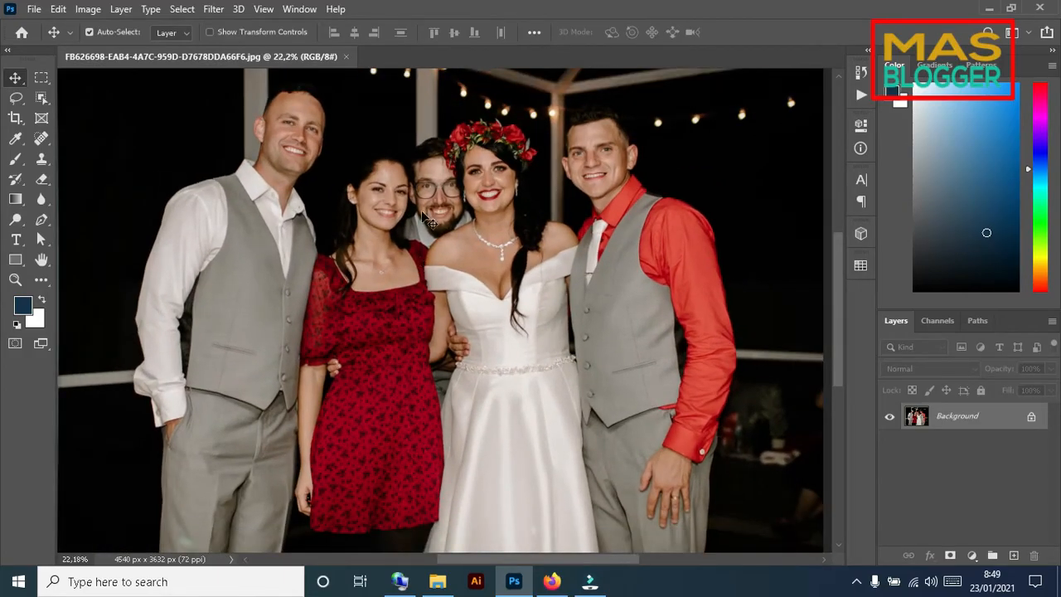
pyautogui.scroll(-2, 489, 391)
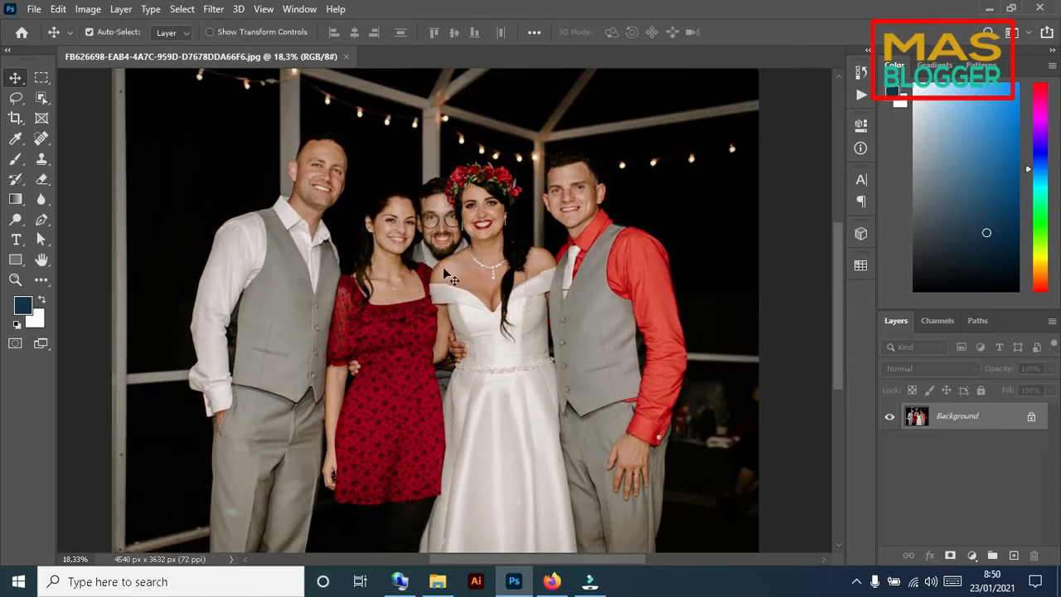
pyautogui.scroll(-2, 292, 163)
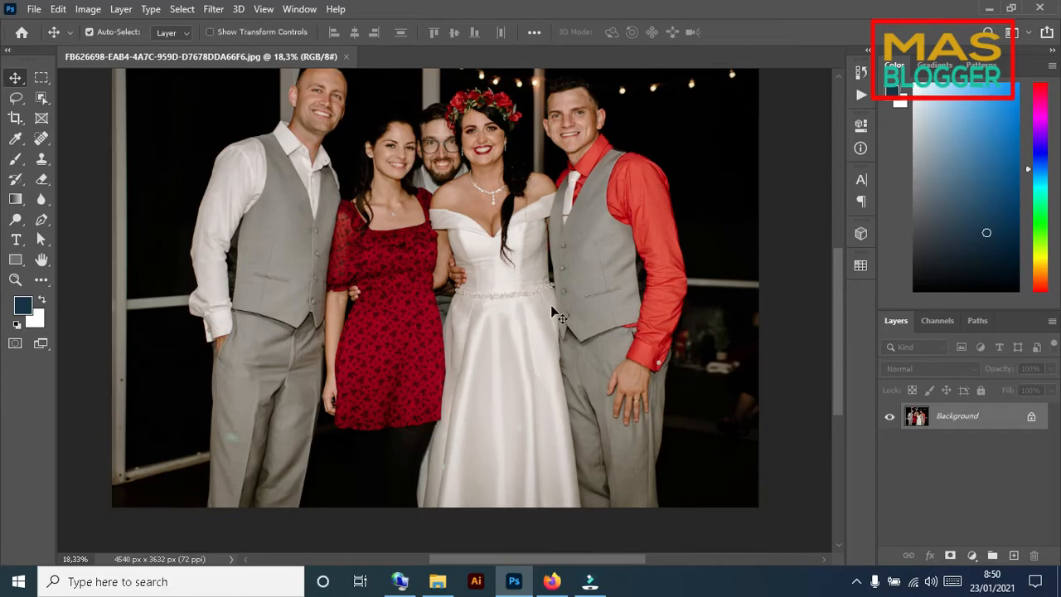
pyautogui.scroll(2, 539, 319)
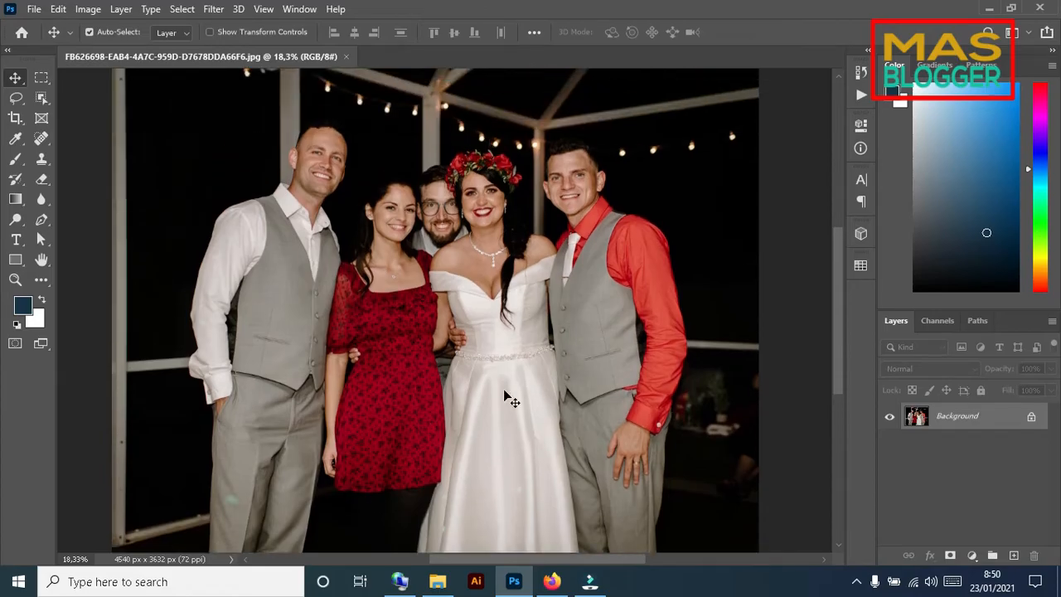
pyautogui.scroll(2, 510, 390)
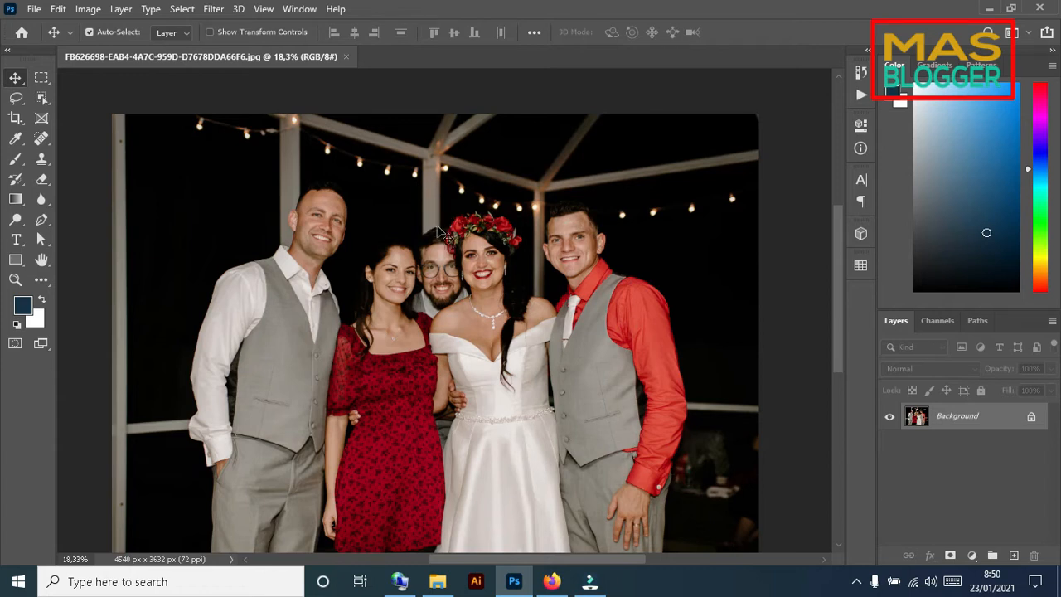
# - Select the head of the bearded man behind the bride using the Object Selection tool in Rectangle mode
pyautogui.scroll(5, 463, 283)
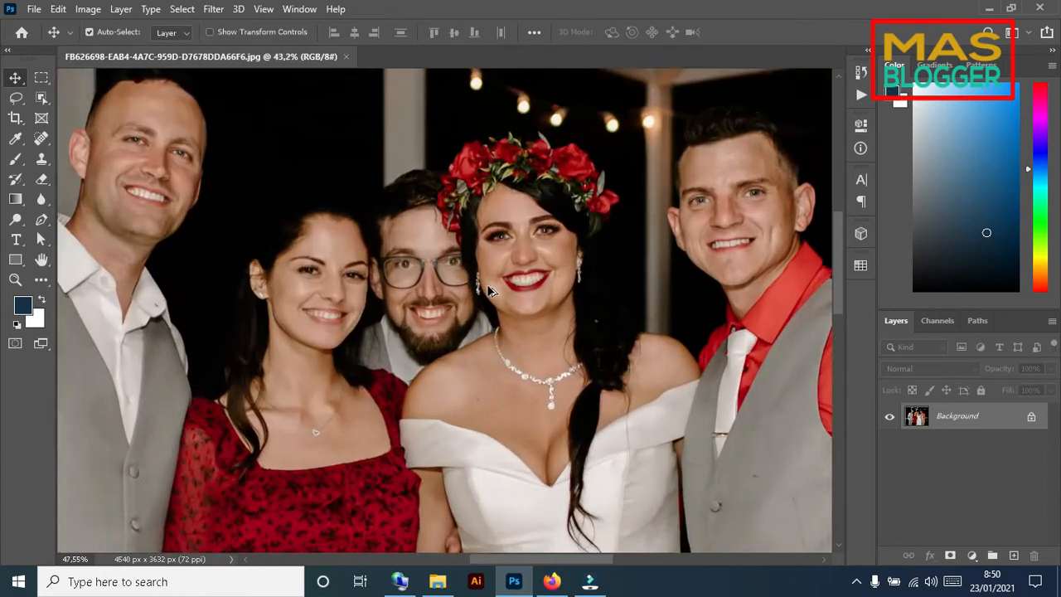
pyautogui.scroll(1, 399, 302)
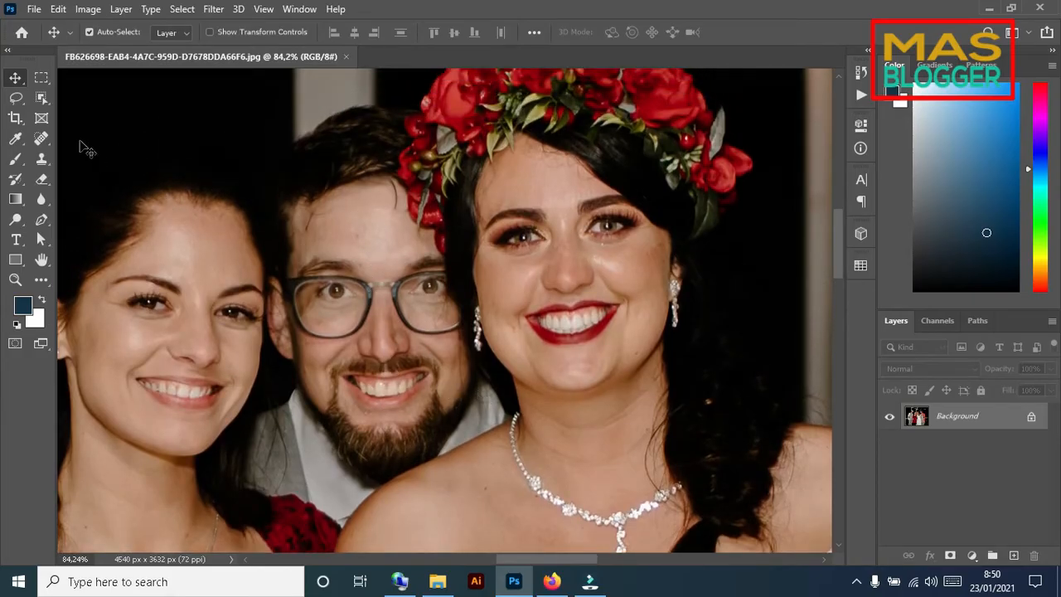
pyautogui.click(43, 98)
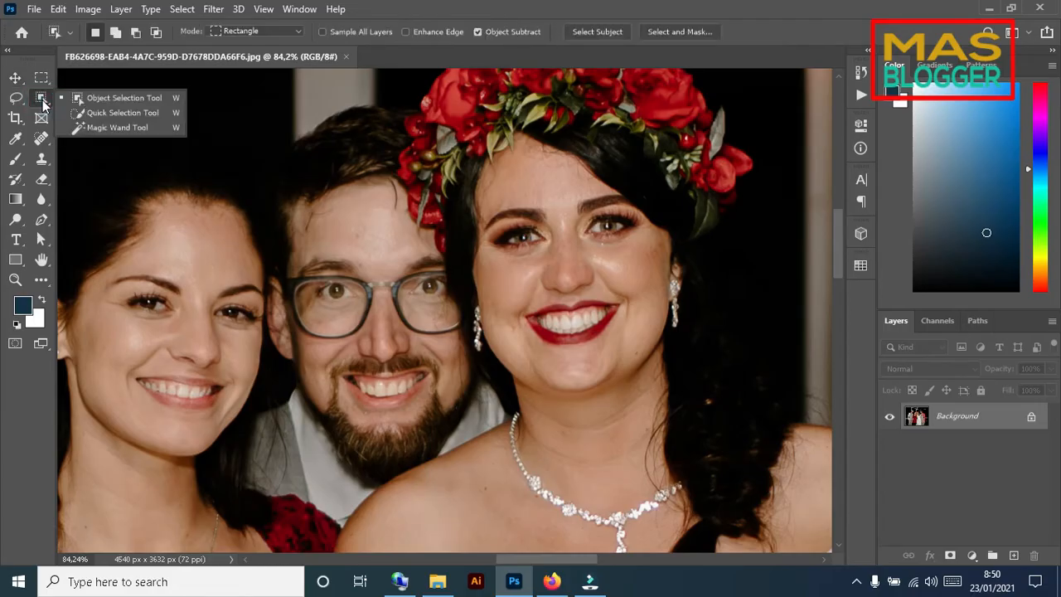
pyautogui.click(107, 98)
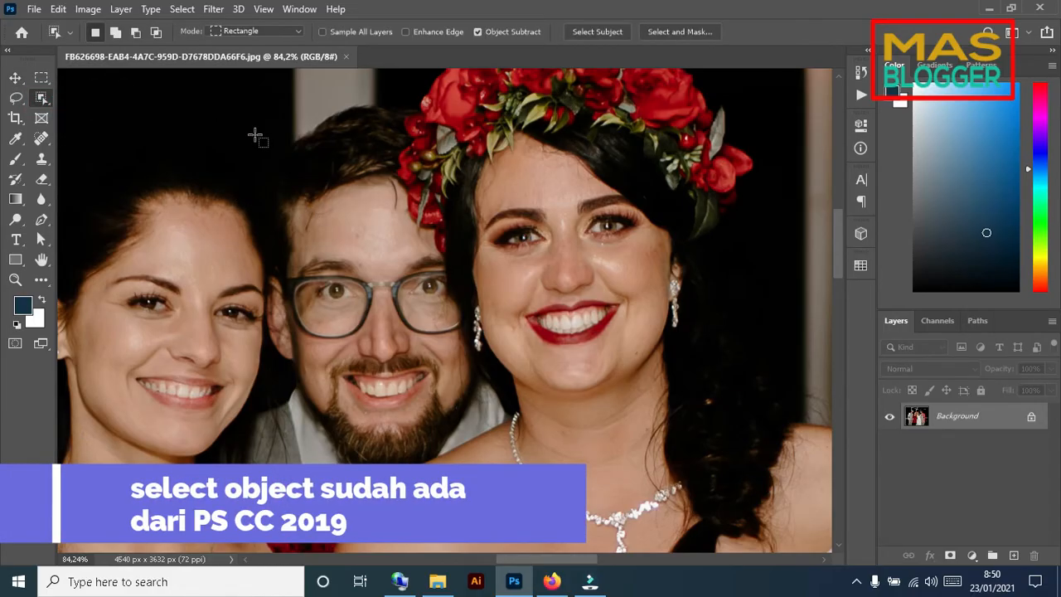
pyautogui.moveTo(254, 130); pyautogui.dragTo(504, 534)
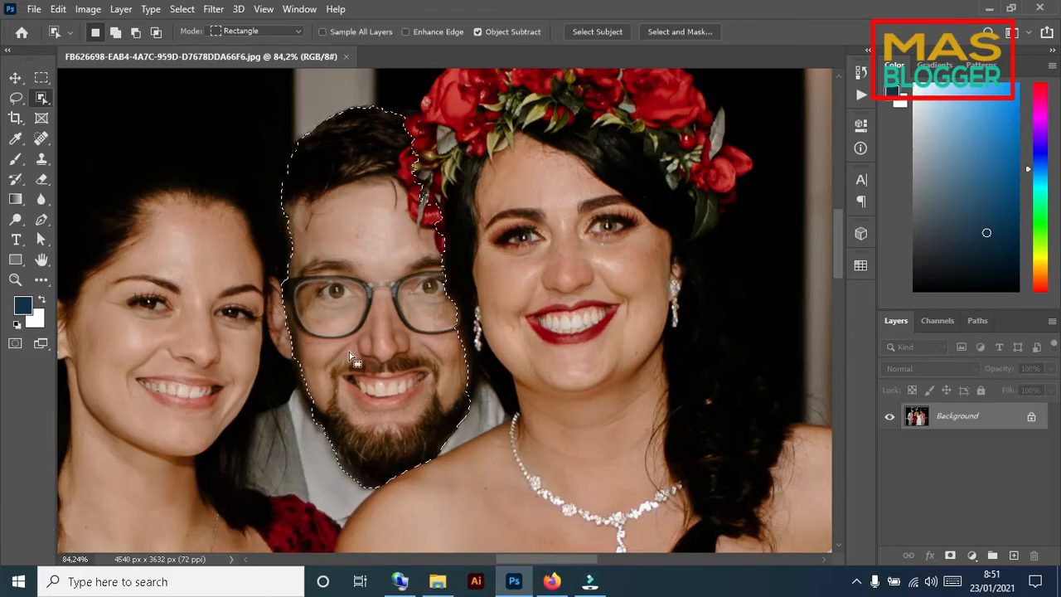
# - Subtract the bride's red flowers beside the man's hair from the selection
pyautogui.scroll(-2, 318, 373)
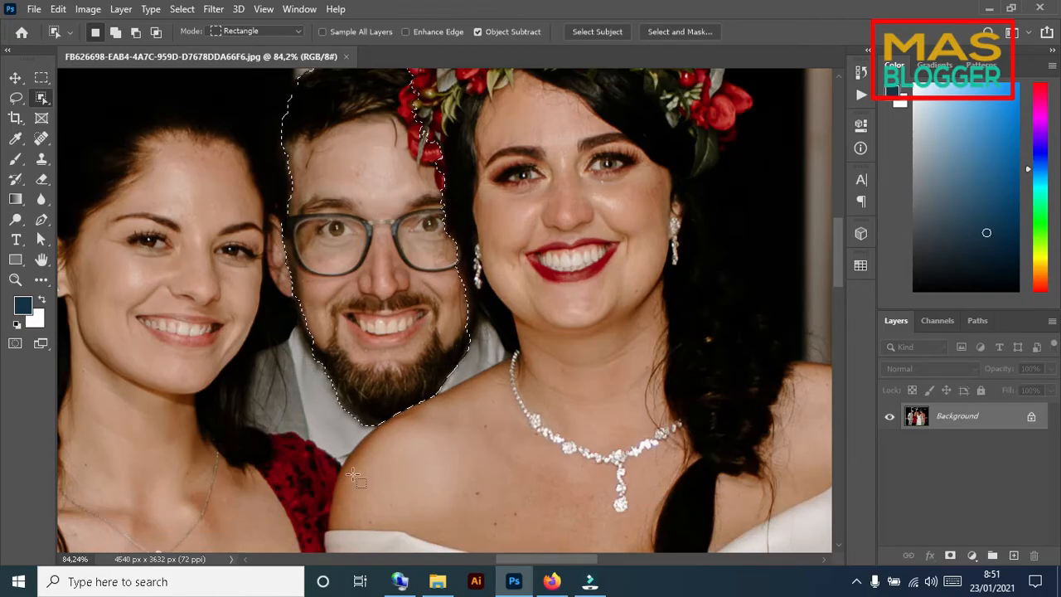
pyautogui.scroll(3, 312, 322)
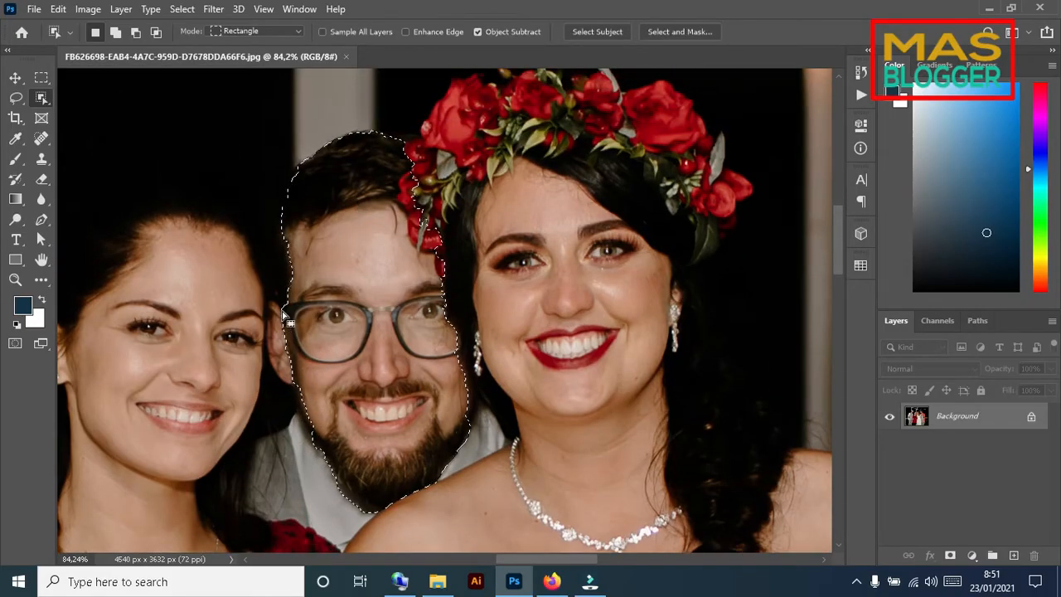
pyautogui.scroll(3, 283, 312)
pyautogui.scroll(-1, 281, 299)
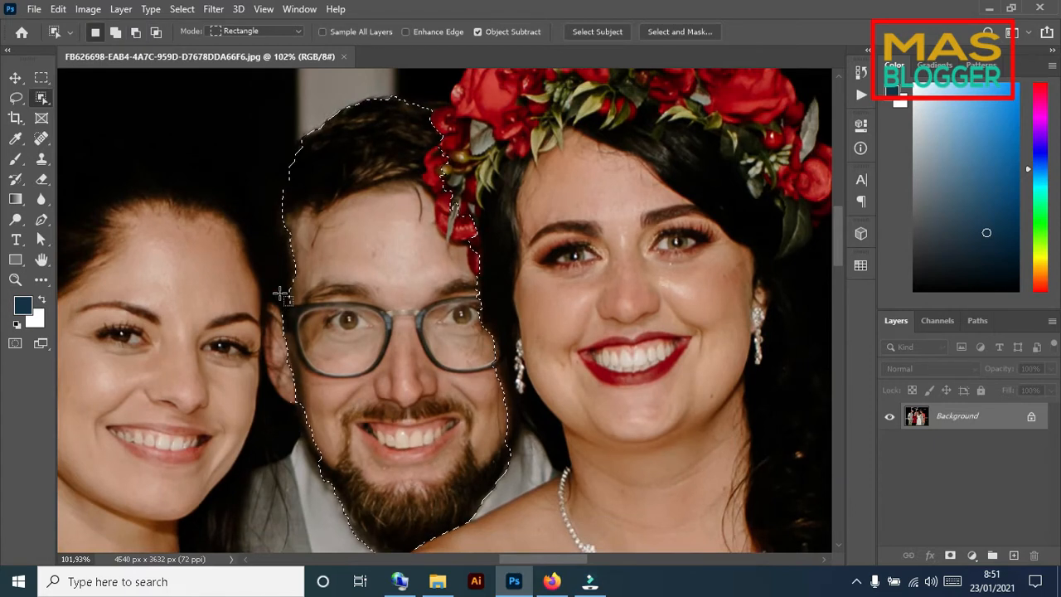
pyautogui.moveTo(495, 267); pyautogui.dragTo(444, 231)
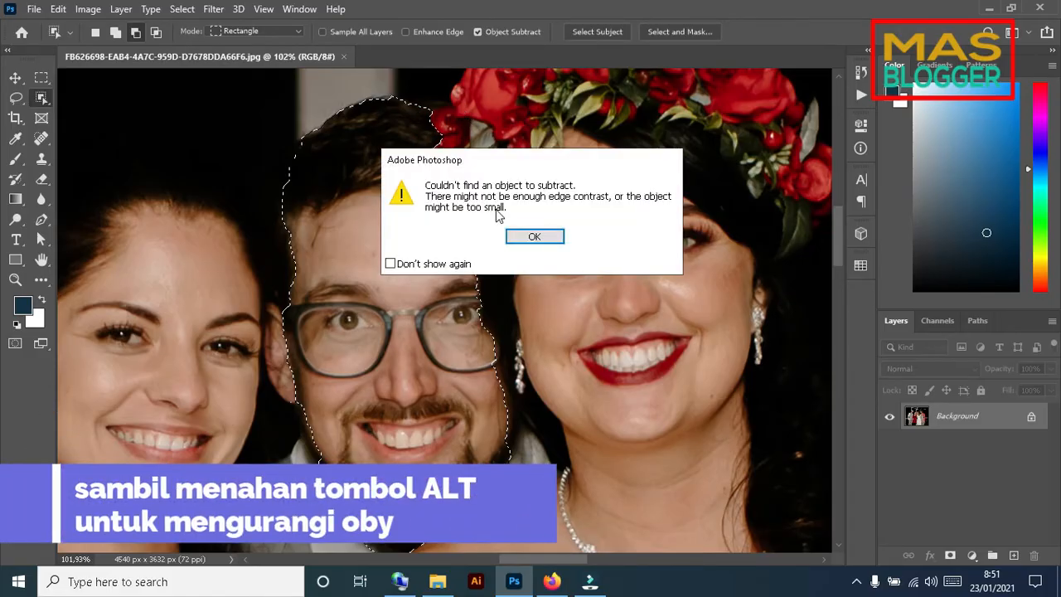
pyautogui.click(530, 235)
# - Add the visible parts of the man's shirt and vest on both sides of his beard to the selection
pyautogui.scroll(-3, 448, 274)
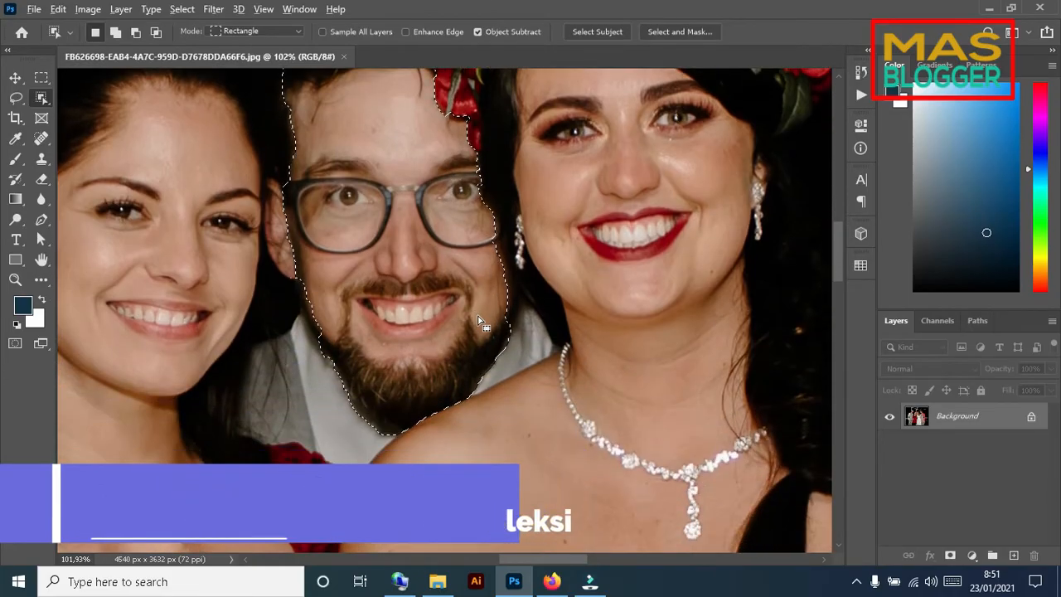
pyautogui.moveTo(477, 319); pyautogui.dragTo(521, 358)
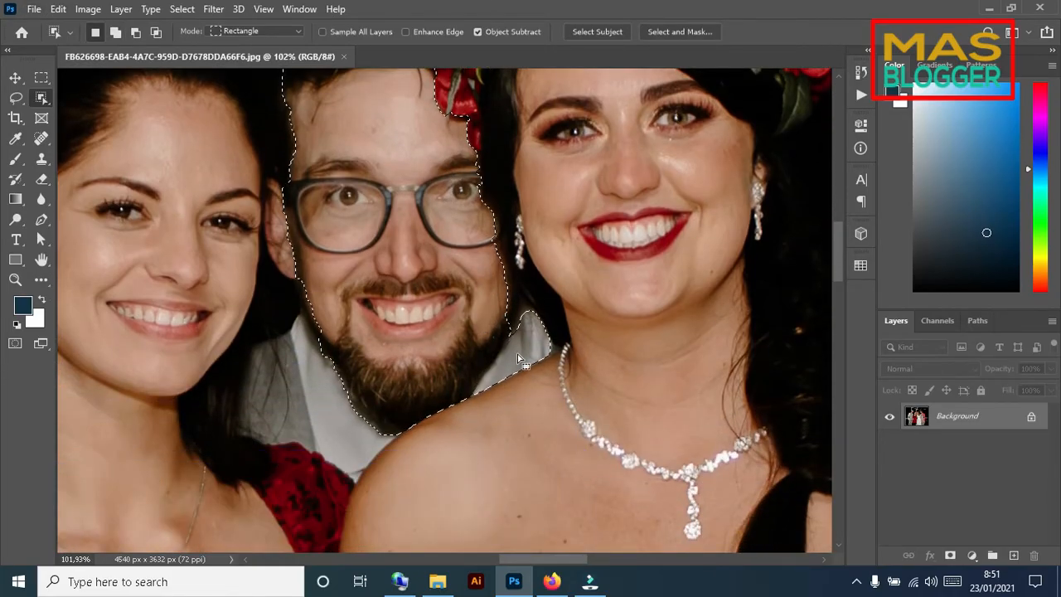
pyautogui.moveTo(488, 291); pyautogui.dragTo(535, 349)
pyautogui.scroll(-1, 534, 348)
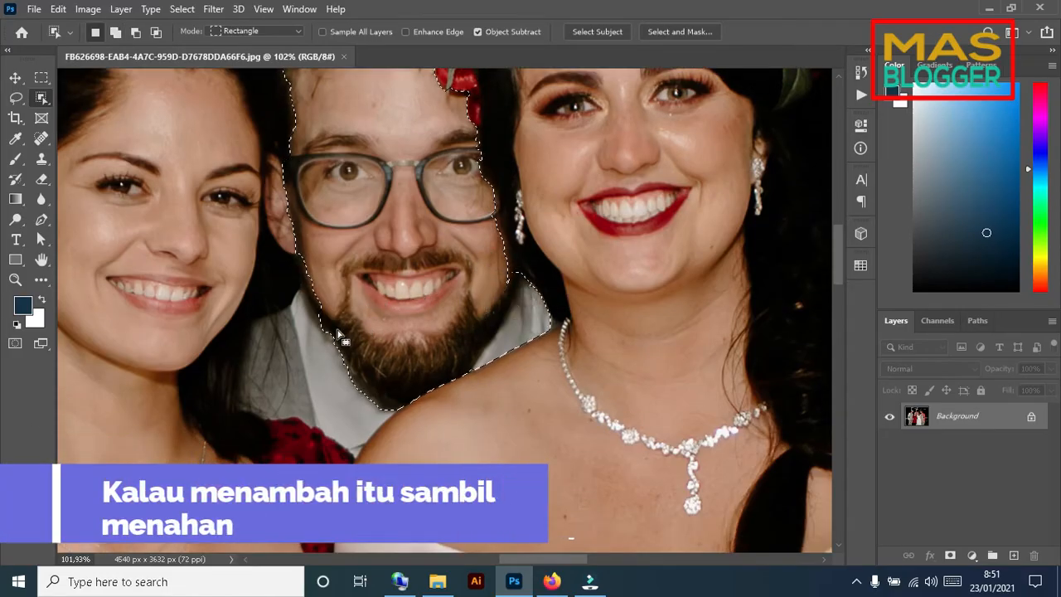
pyautogui.moveTo(496, 261); pyautogui.dragTo(518, 297)
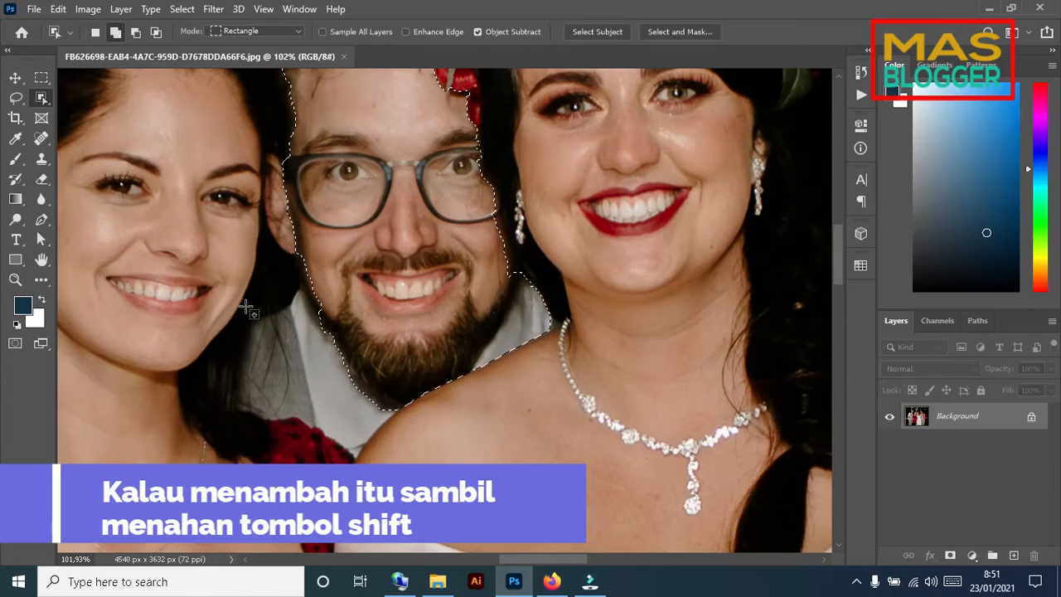
pyautogui.moveTo(246, 308); pyautogui.dragTo(399, 464)
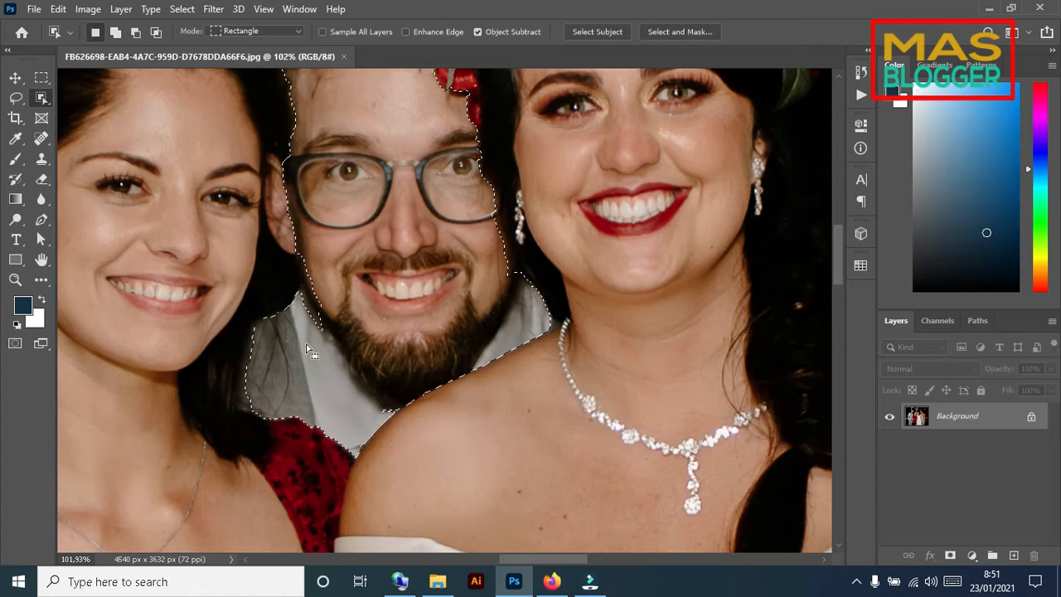
# - Add the man's ear beside the woman in red to the selection
pyautogui.scroll(2, 303, 343)
pyautogui.moveTo(359, 397); pyautogui.dragTo(266, 196)
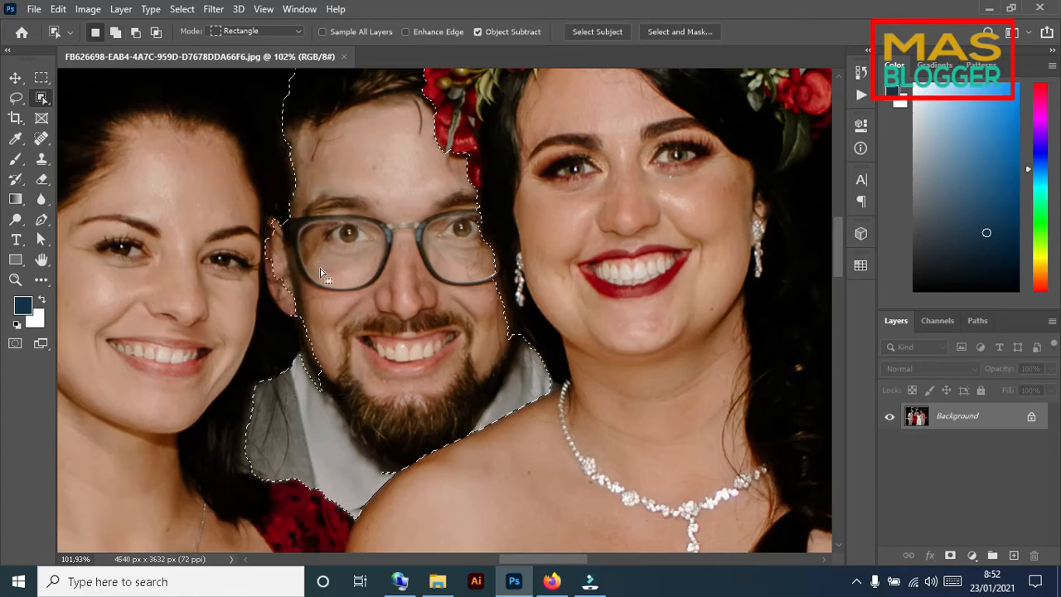
pyautogui.moveTo(315, 332); pyautogui.dragTo(263, 246)
pyautogui.scroll(2, 302, 301)
pyautogui.moveTo(303, 307); pyautogui.dragTo(301, 292)
pyautogui.scroll(2, 315, 299)
# - Add the man's body visible in the gap between the red dress and the bride's gown to the selection
pyautogui.scroll(-6, 323, 255)
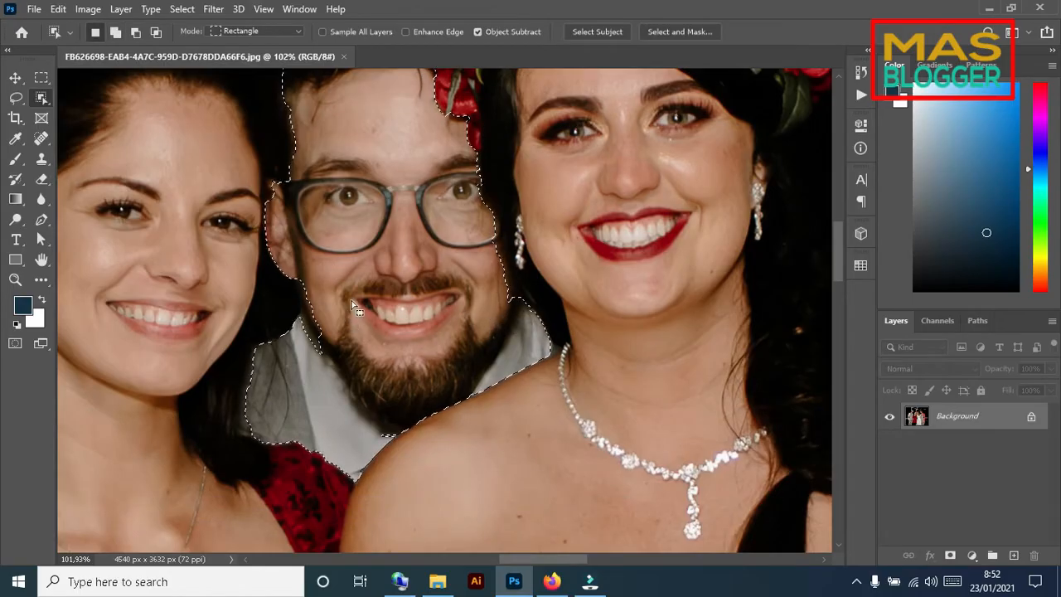
pyautogui.scroll(-3, 340, 307)
pyautogui.scroll(-3, 346, 303)
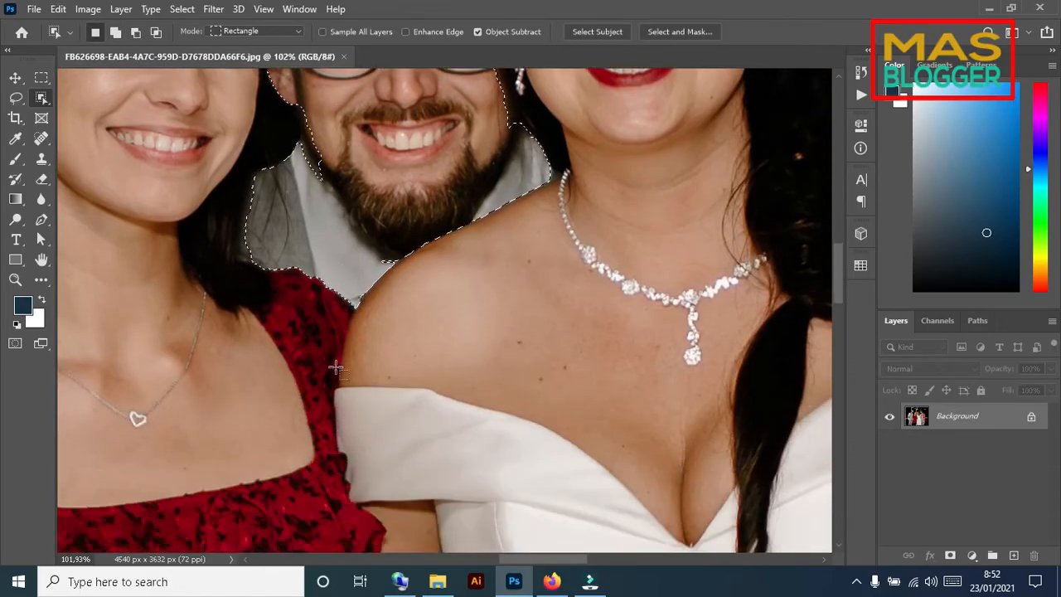
pyautogui.scroll(-20, 385, 260)
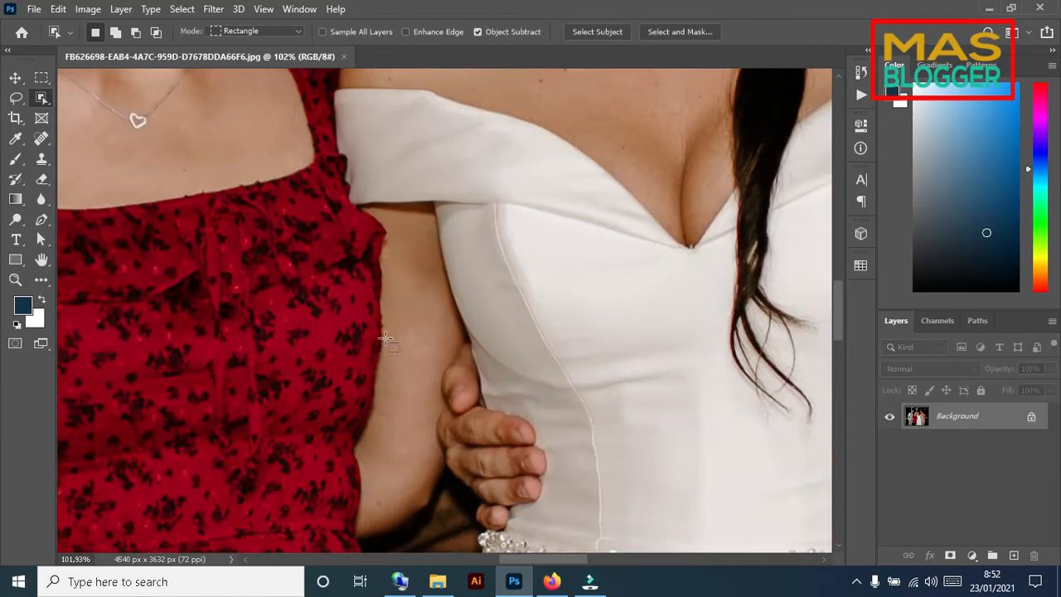
pyautogui.press('shift')
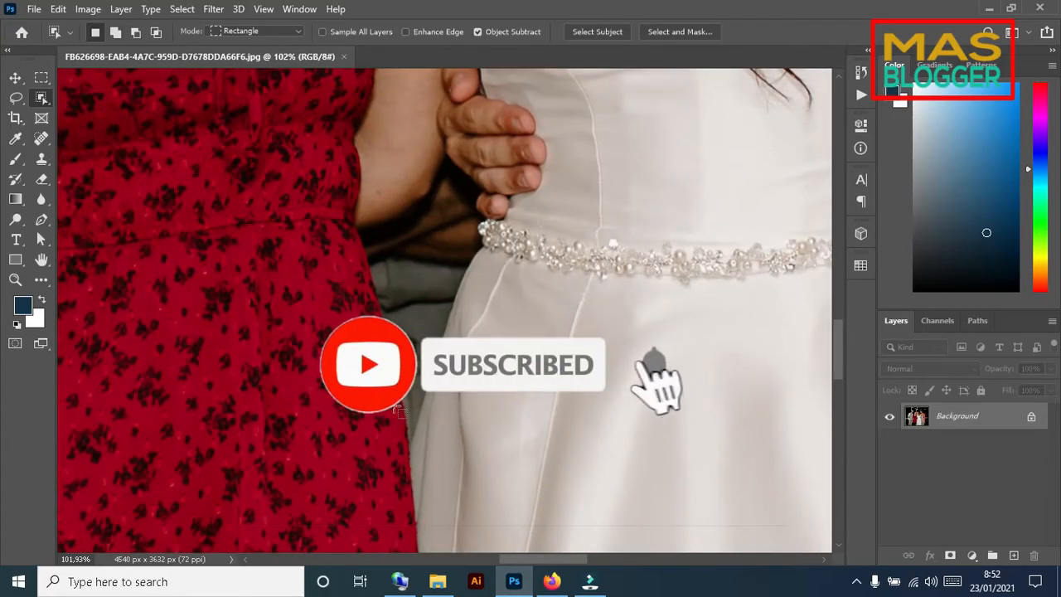
pyautogui.moveTo(492, 446); pyautogui.dragTo(356, 141)
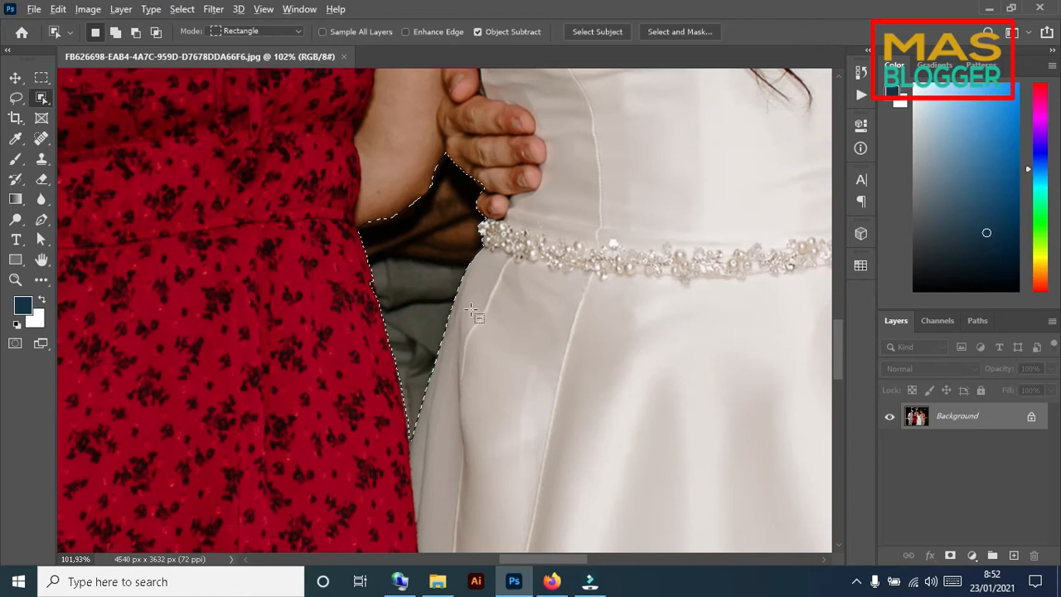
pyautogui.scroll(-3, 472, 309)
pyautogui.scroll(3, 442, 236)
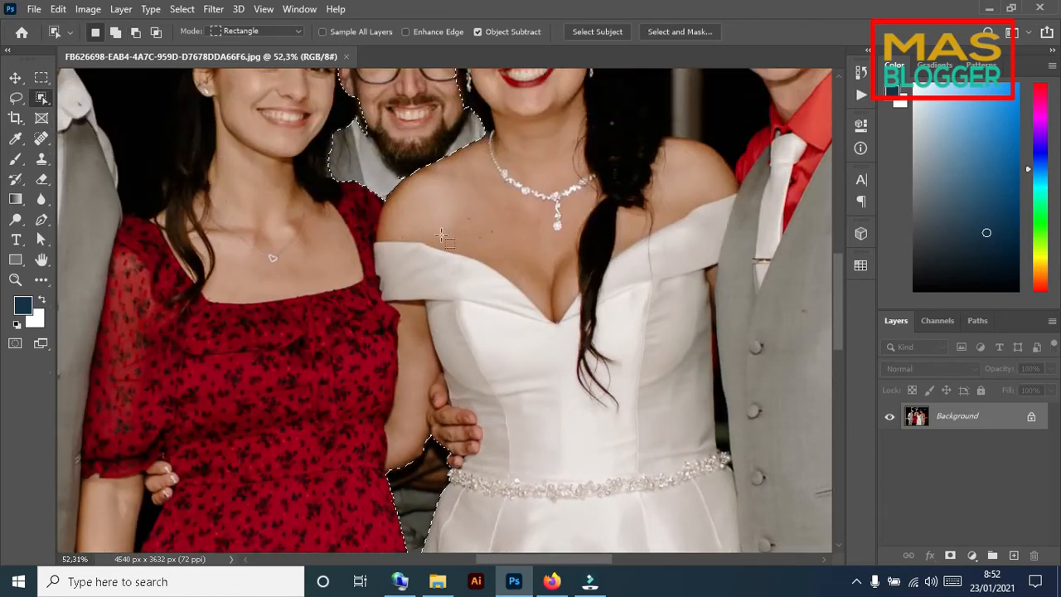
pyautogui.scroll(3, 441, 235)
pyautogui.scroll(4, 378, 124)
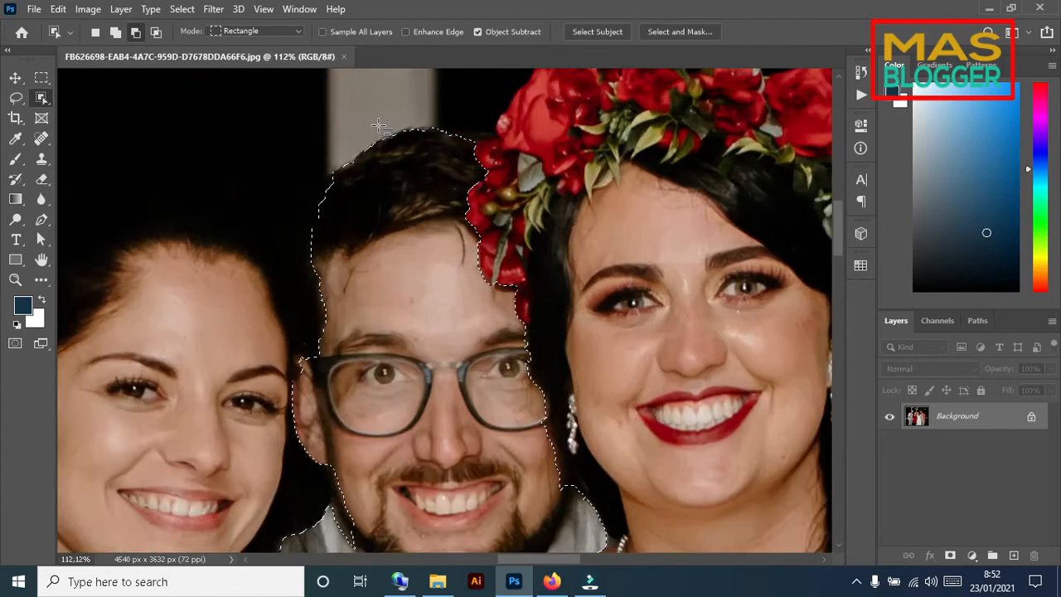
pyautogui.scroll(-2, 358, 256)
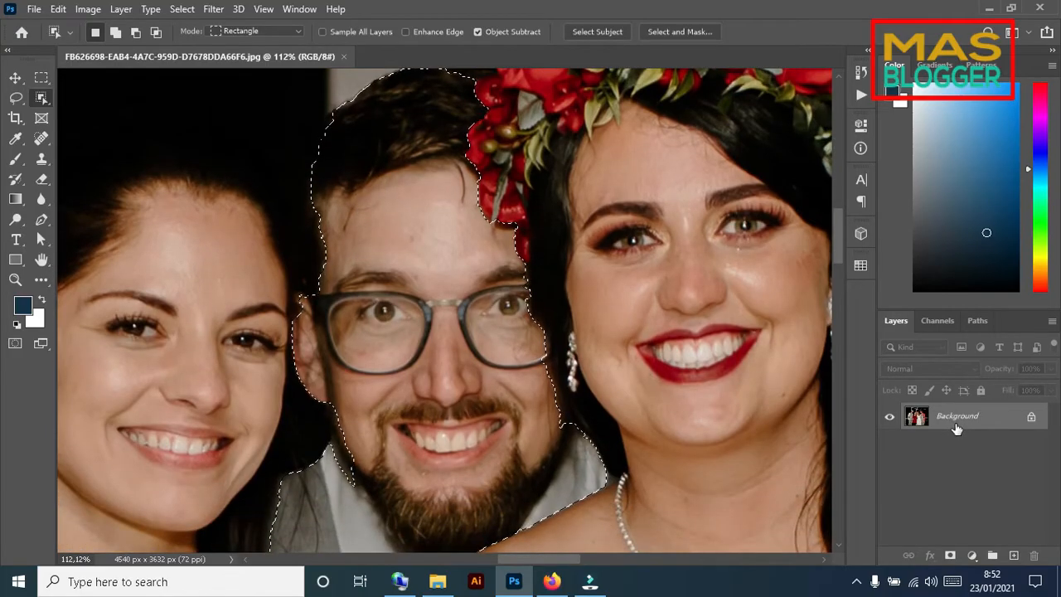
# - Copy the selected man to a new layer and check the cut-out with the Background layer temporarily hidden
pyautogui.hotkey('ctrl', 'j')
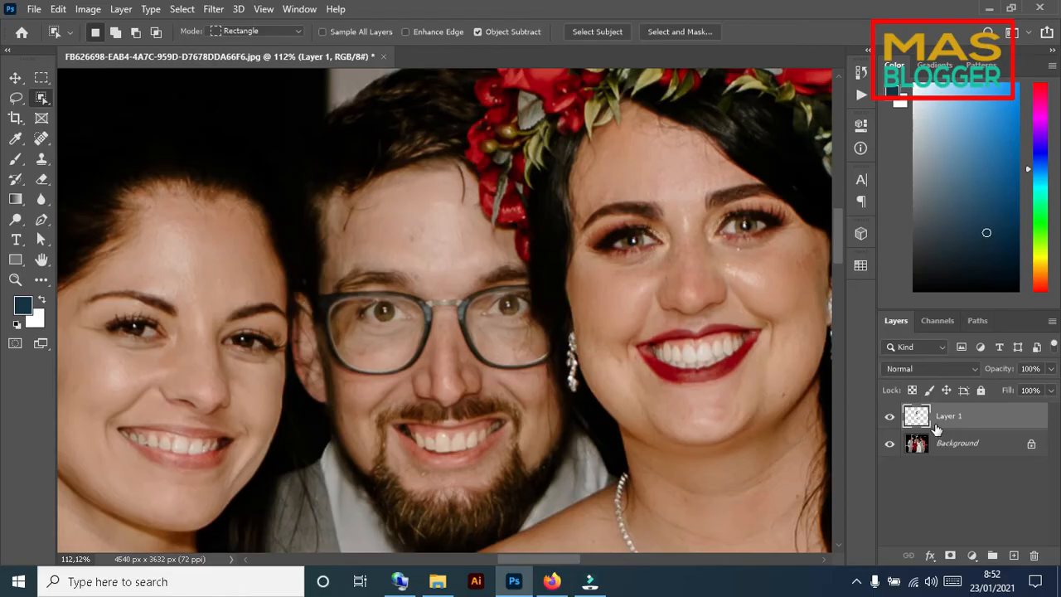
pyautogui.click(889, 443)
pyautogui.scroll(-5, 398, 291)
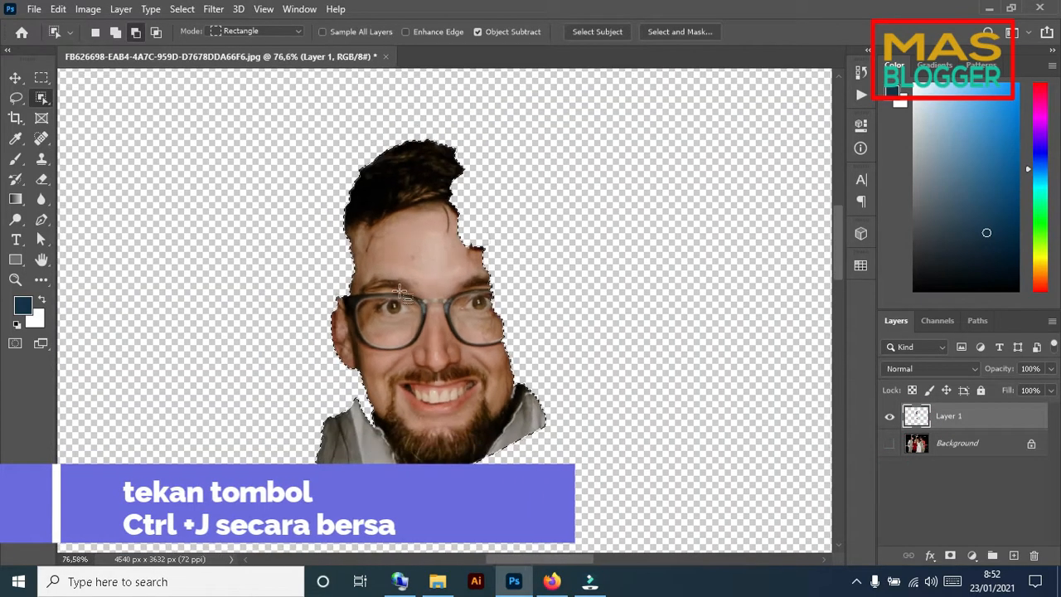
pyautogui.scroll(-3, 400, 279)
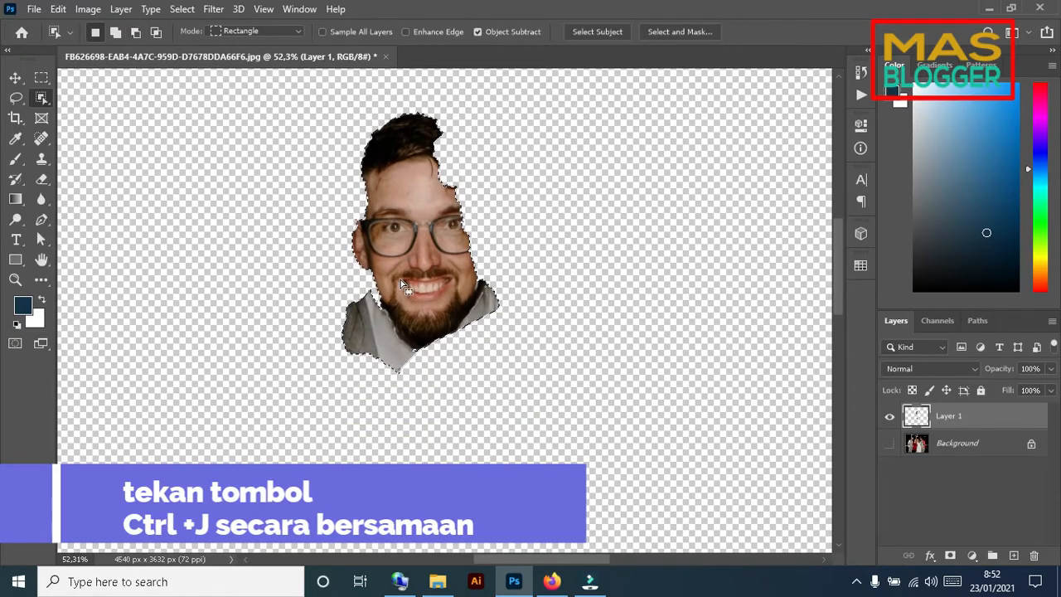
pyautogui.scroll(-2, 428, 279)
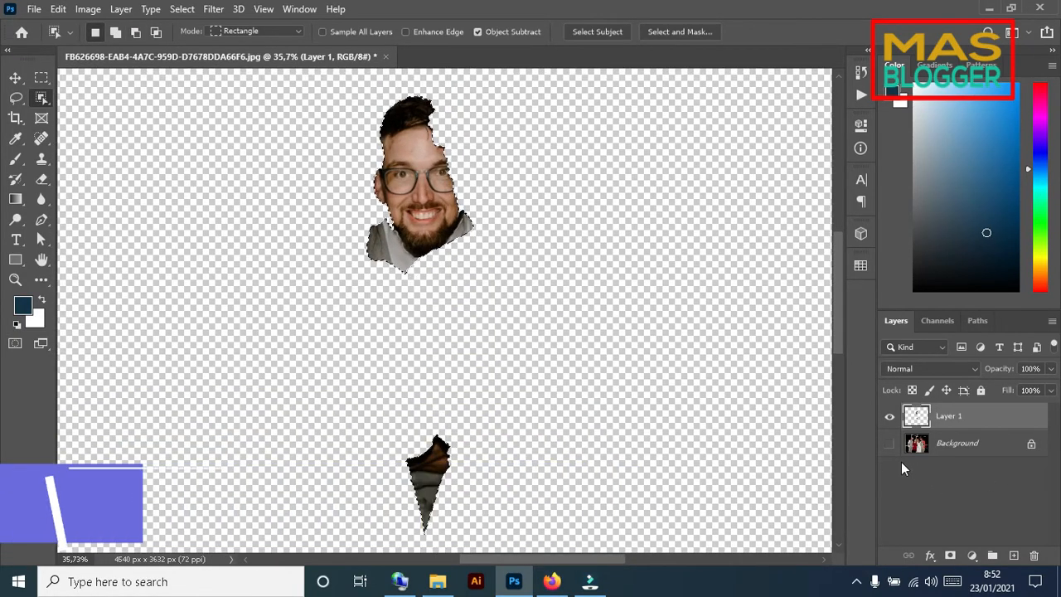
pyautogui.click(890, 444)
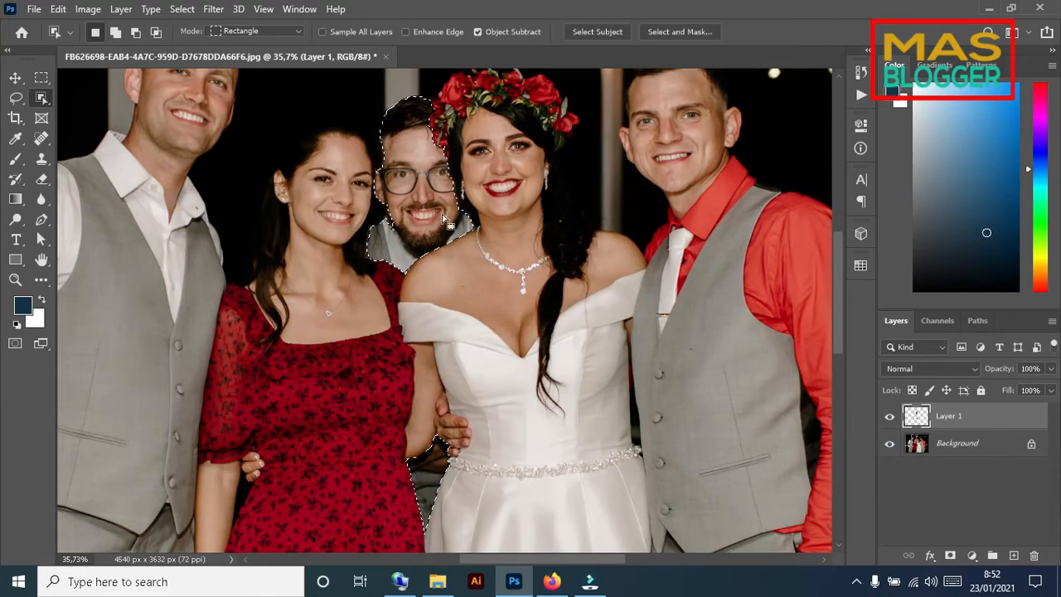
# - Duplicate the Background layer, hiding both the original and the man's cut-out layer
pyautogui.click(983, 446)
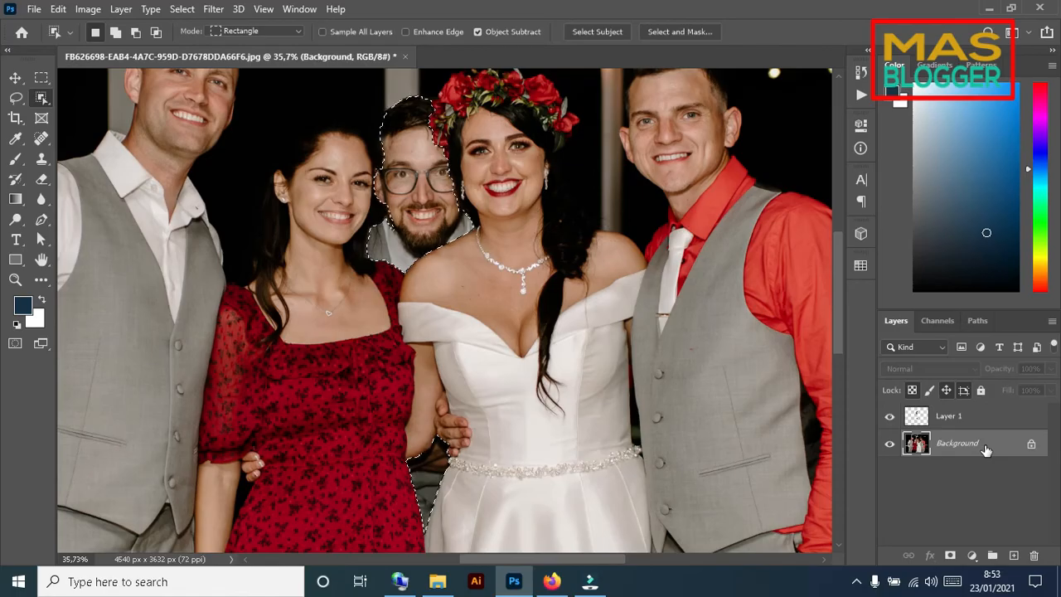
pyautogui.moveTo(986, 450); pyautogui.dragTo(1013, 555)
pyautogui.click(891, 471)
pyautogui.click(962, 417)
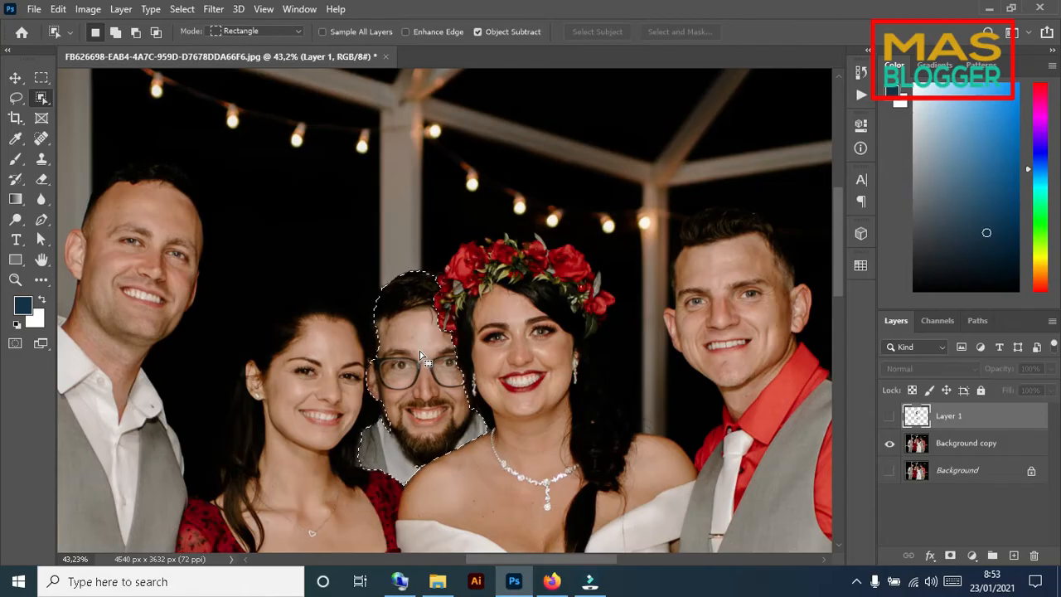
# - Patch the selected man on the Background copy layer using the dark area beside the man in the white shirt
pyautogui.scroll(-5, 420, 350)
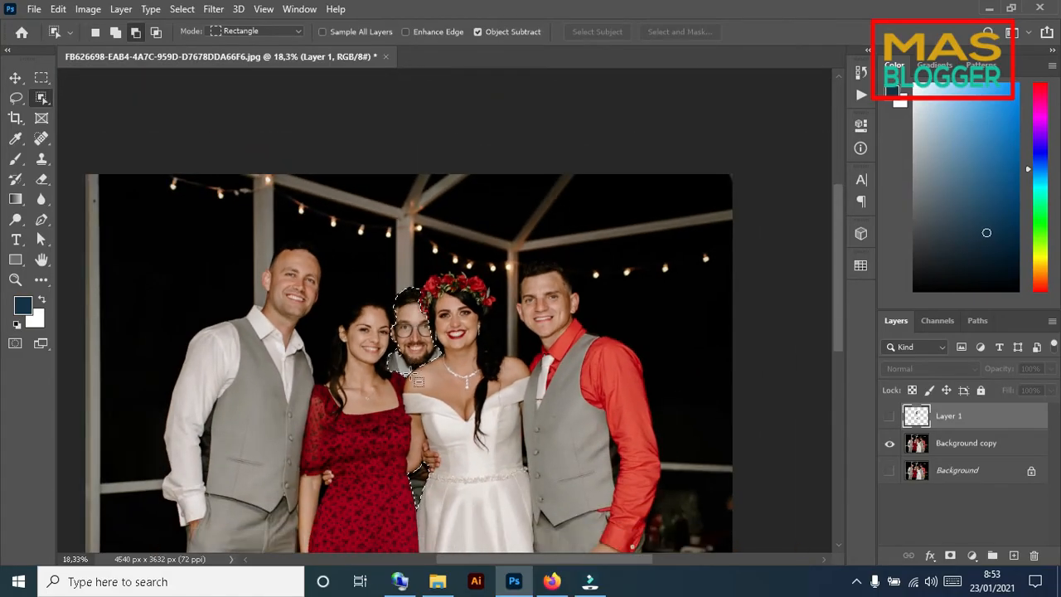
pyautogui.scroll(-1, 418, 382)
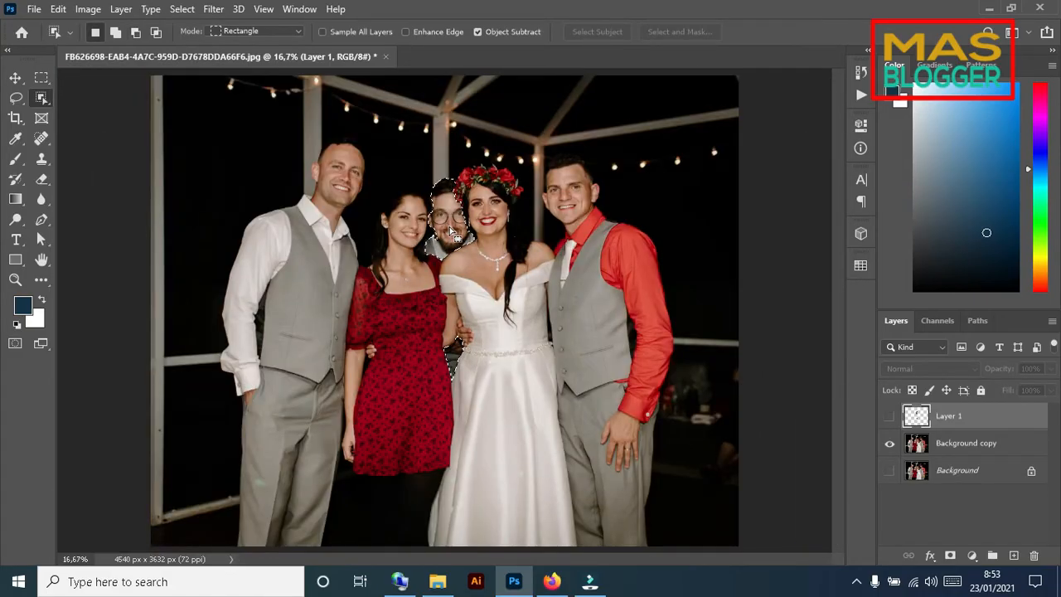
pyautogui.click(47, 136)
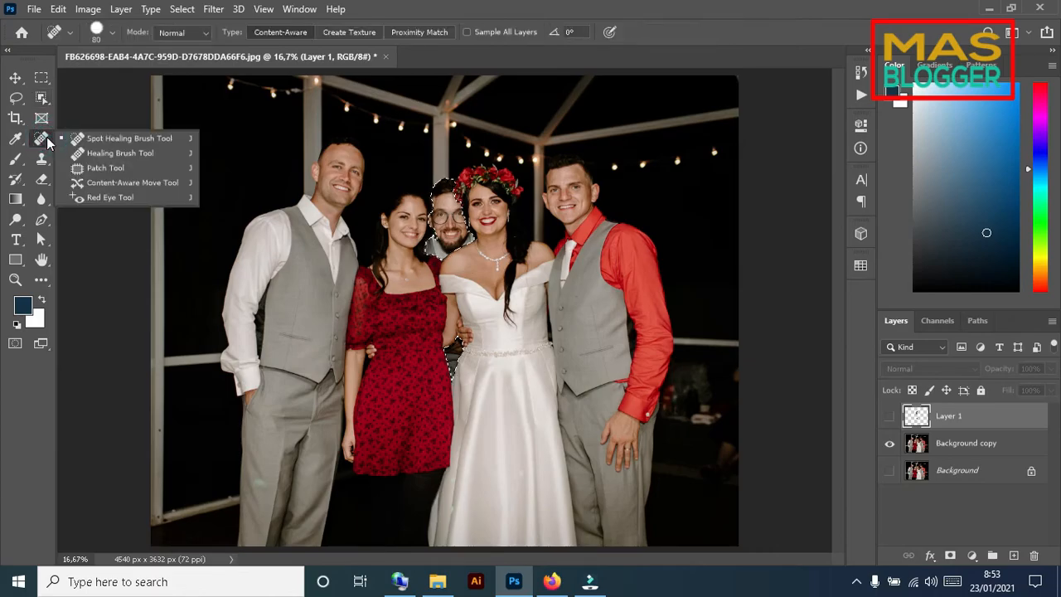
pyautogui.click(106, 168)
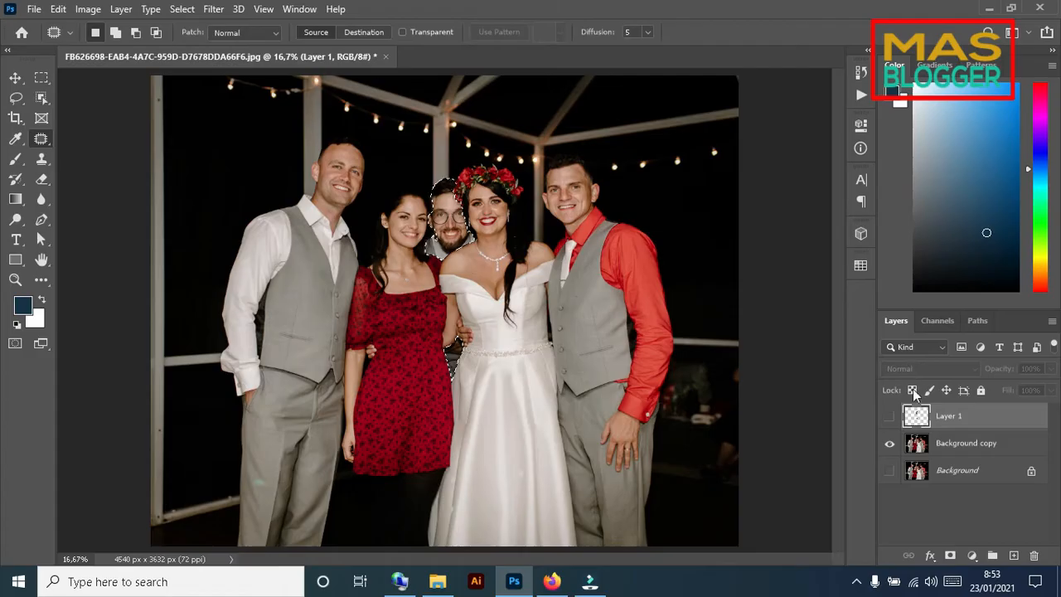
pyautogui.click(975, 445)
pyautogui.moveTo(451, 220); pyautogui.dragTo(202, 173)
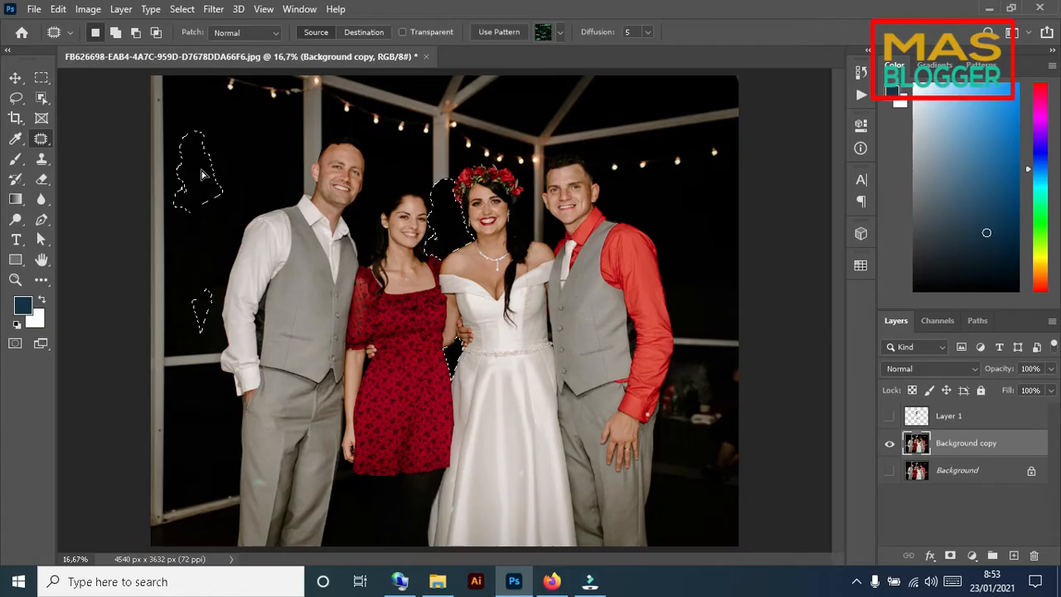
# - Reload the removed man's outline from Layer 1 as a selection and make the Background copy layer active
pyautogui.scroll(1, 454, 286)
pyautogui.scroll(2, 468, 311)
pyautogui.scroll(1, 459, 305)
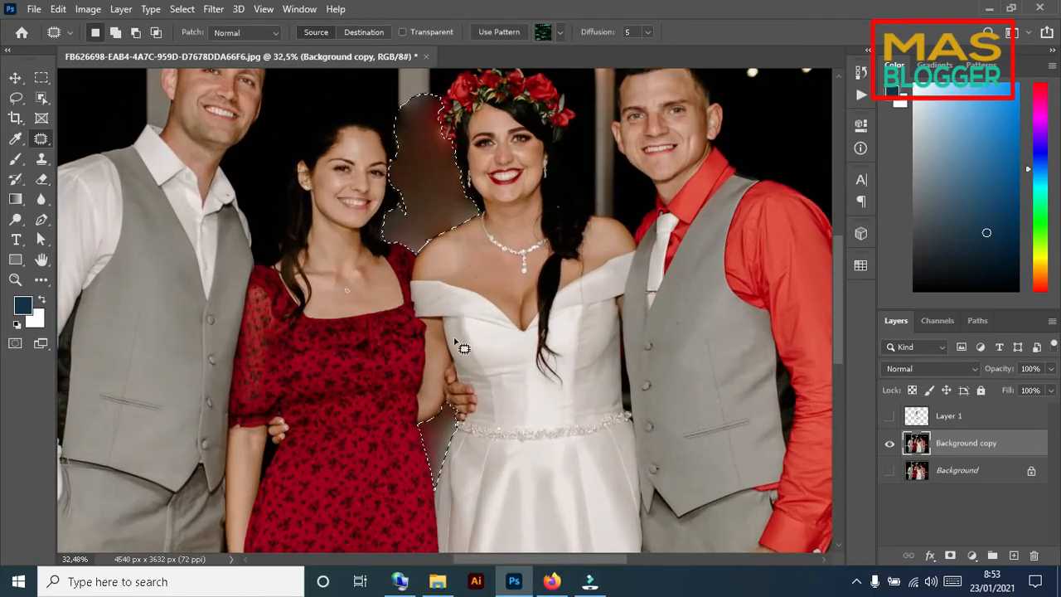
pyautogui.scroll(4, 455, 341)
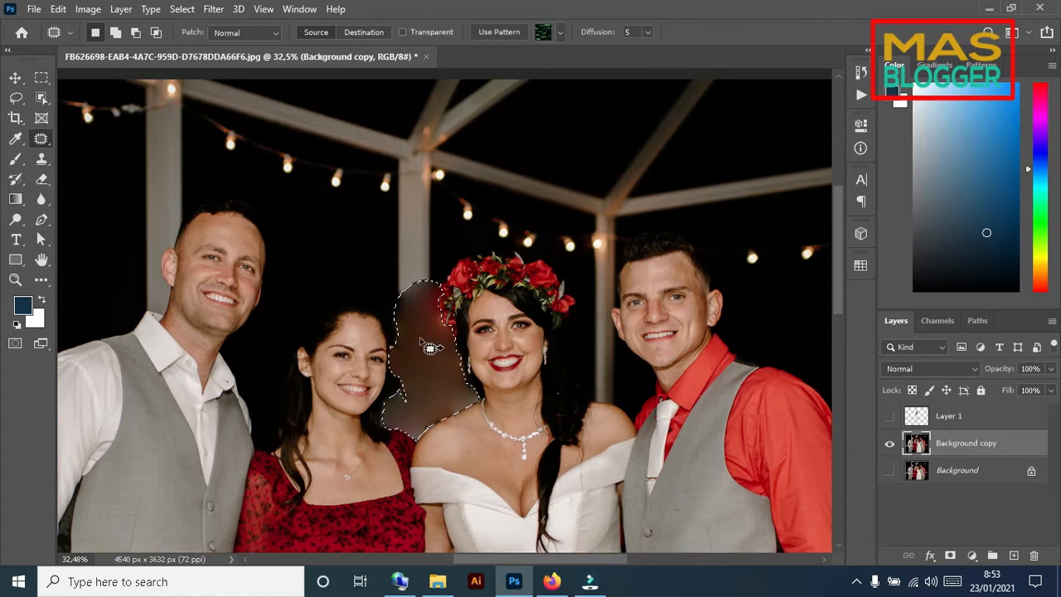
pyautogui.hotkey('ctrl', 'a')
pyautogui.click(923, 416)
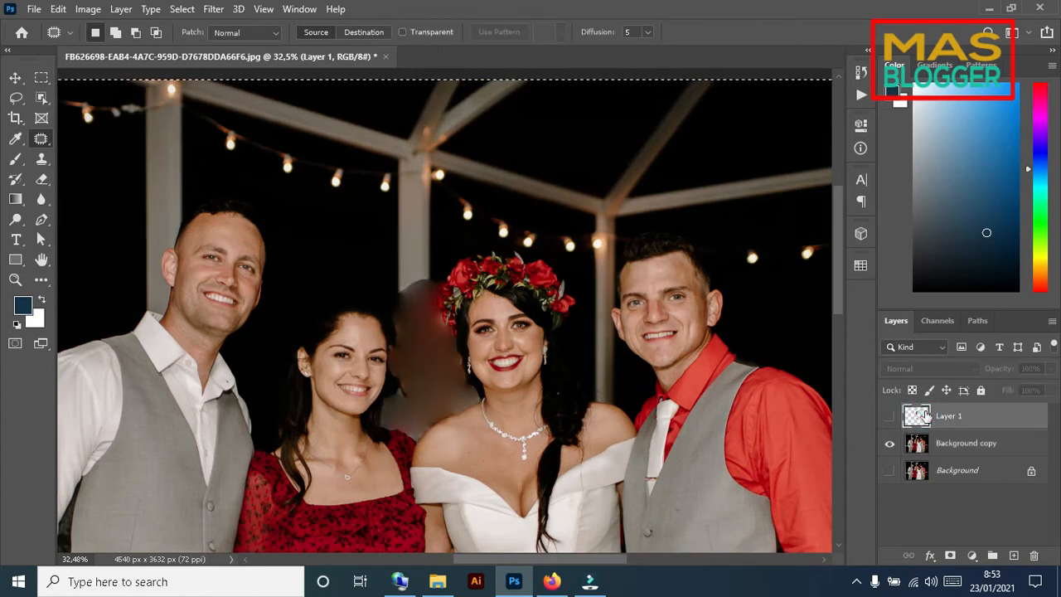
pyautogui.keyDown('ctrl'); pyautogui.click(926, 417); pyautogui.keyUp('ctrl')
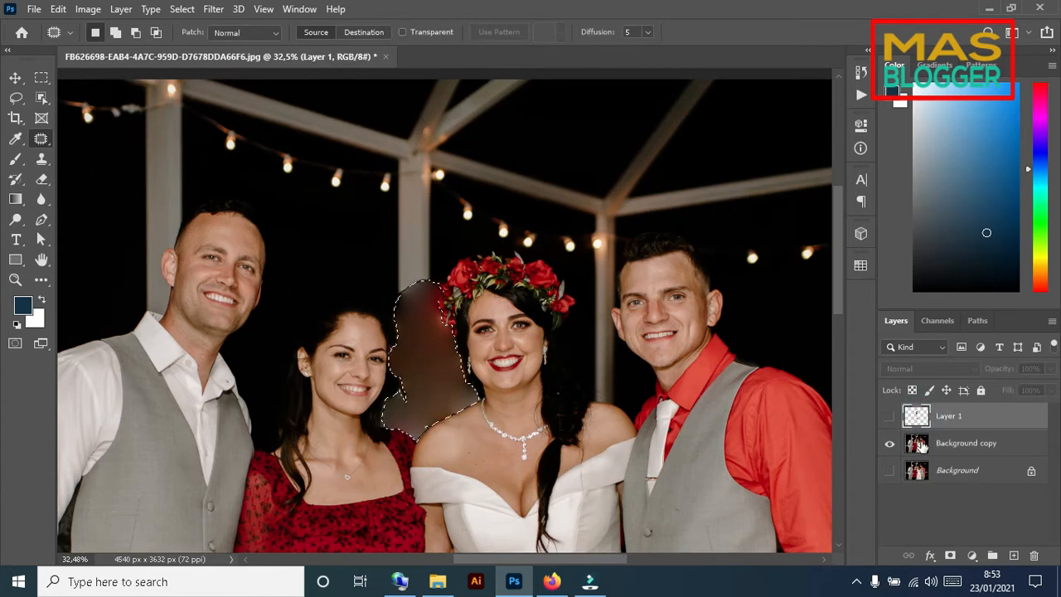
pyautogui.click(920, 445)
# - Clone-stamp the white post downward over the upper part of the patched area beside the bride's flowers
pyautogui.scroll(2, 427, 222)
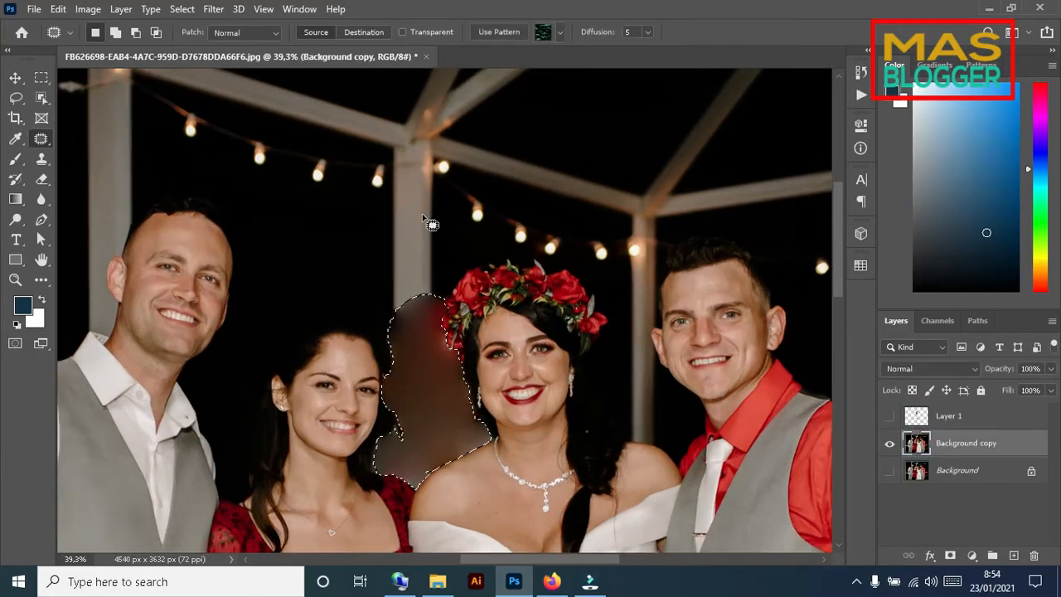
pyautogui.scroll(2, 426, 222)
pyautogui.click(42, 158)
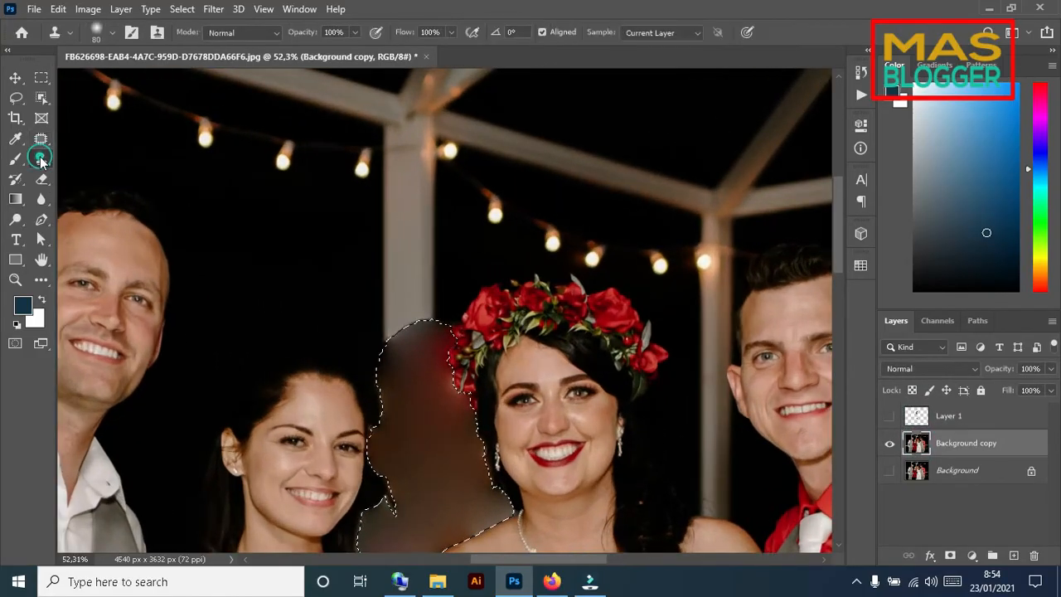
pyautogui.keyDown('alt'); pyautogui.click(383, 194); pyautogui.keyUp('alt')
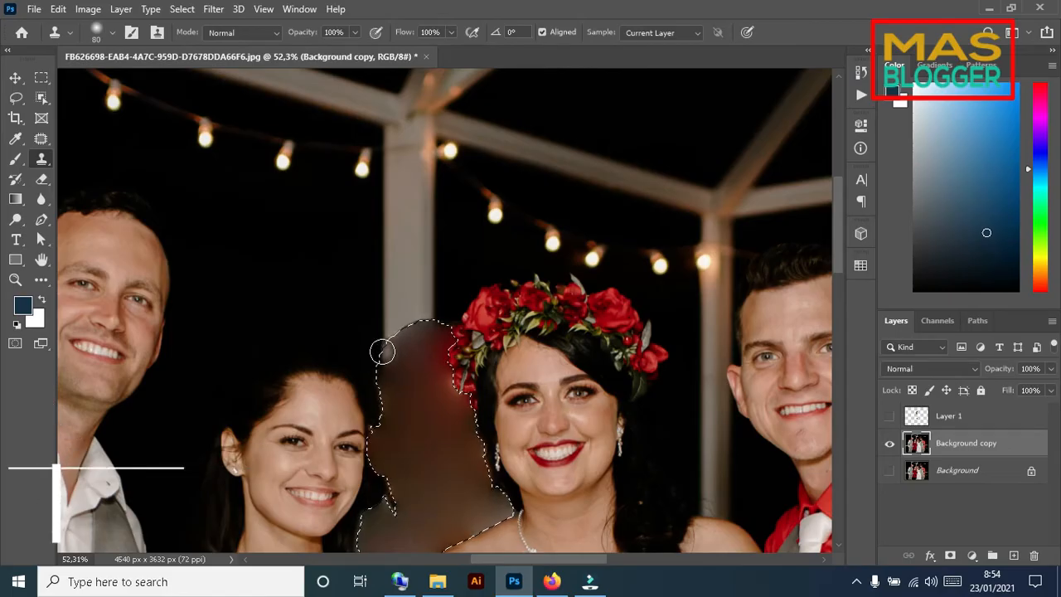
pyautogui.moveTo(382, 349); pyautogui.dragTo(405, 345)
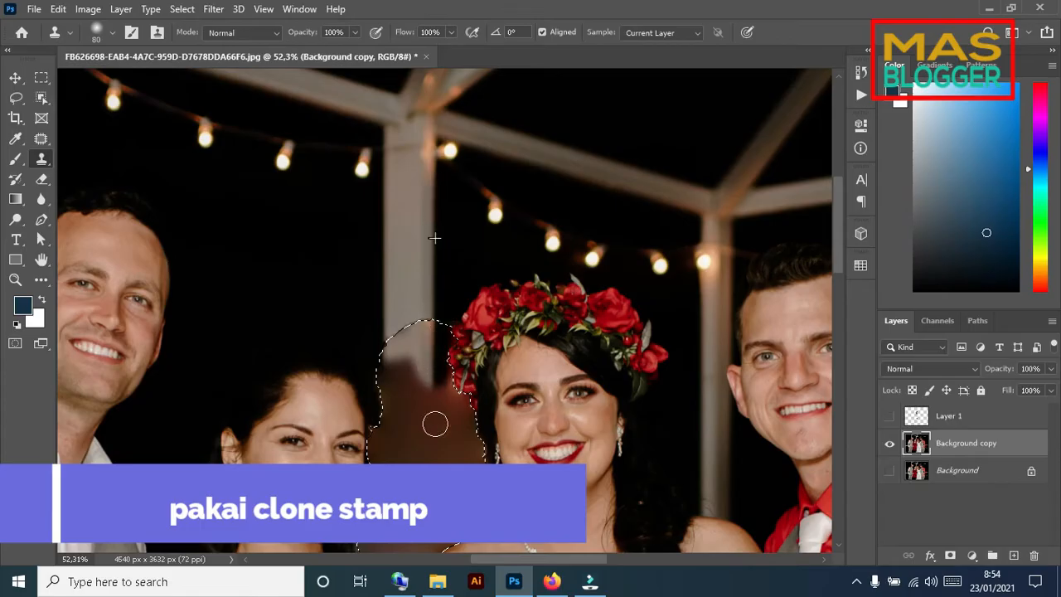
pyautogui.moveTo(424, 379)
pyautogui.mouseDown()
pyautogui.moveTo(411, 350)
pyautogui.moveTo(392, 359)
pyautogui.moveTo(378, 417)
pyautogui.moveTo(384, 397)
pyautogui.moveTo(384, 468)
pyautogui.moveTo(393, 421)
pyautogui.moveTo(402, 411)
pyautogui.moveTo(416, 424)
pyautogui.moveTo(422, 323)
pyautogui.moveTo(407, 355)
pyautogui.mouseUp()
# - Extend the cloned post down through the patched area to the shoulders of the two women
pyautogui.scroll(-2, 410, 348)
pyautogui.scroll(1, 410, 348)
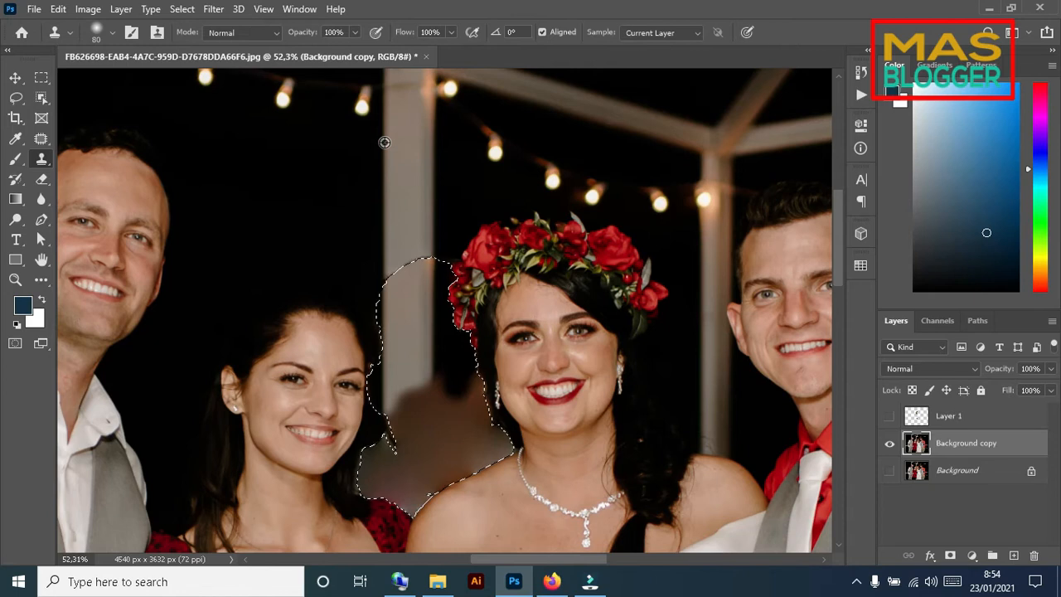
pyautogui.scroll(-2, 406, 361)
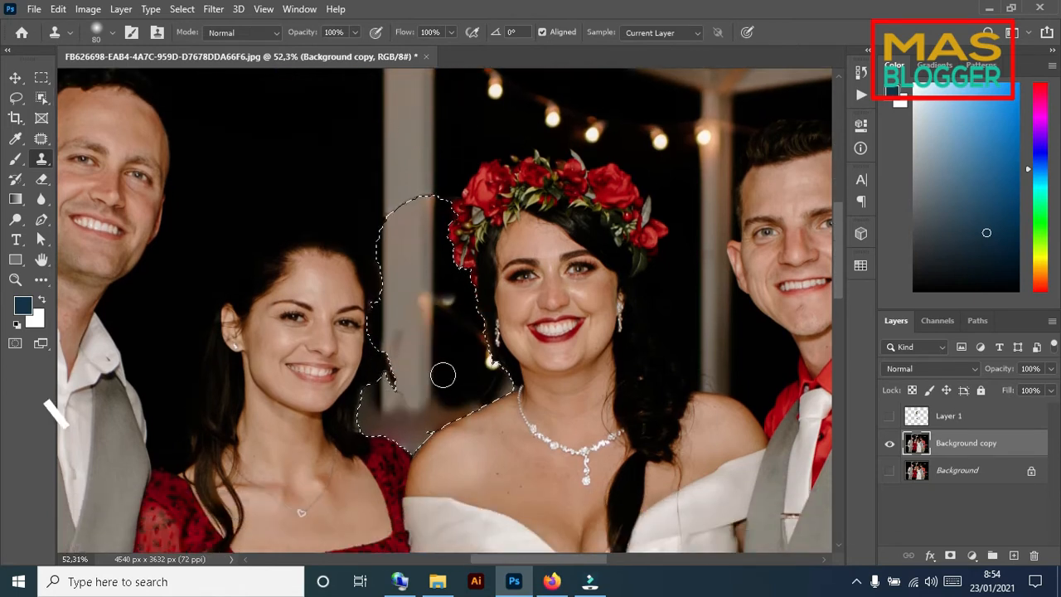
pyautogui.keyDown('alt'); pyautogui.click(431, 253); pyautogui.keyUp('alt')
pyautogui.scroll(1, 395, 365)
pyautogui.scroll(-1, 395, 365)
pyautogui.moveTo(431, 325)
pyautogui.mouseDown()
pyautogui.moveTo(421, 392)
pyautogui.moveTo(367, 410)
pyautogui.moveTo(416, 435)
pyautogui.moveTo(382, 420)
pyautogui.moveTo(398, 379)
pyautogui.mouseUp()
# - Undo the last clone stroke and clone dark background over the stray light spot beside the bride's cheek
pyautogui.keyDown('alt'); pyautogui.click(384, 121); pyautogui.keyUp('alt')
pyautogui.hotkey('ctrl', 'z')
pyautogui.keyDown('alt'); pyautogui.click(384, 123); pyautogui.keyUp('alt')
pyautogui.keyDown('alt'); pyautogui.click(269, 141); pyautogui.keyUp('alt')
pyautogui.moveTo(492, 351); pyautogui.dragTo(479, 378)
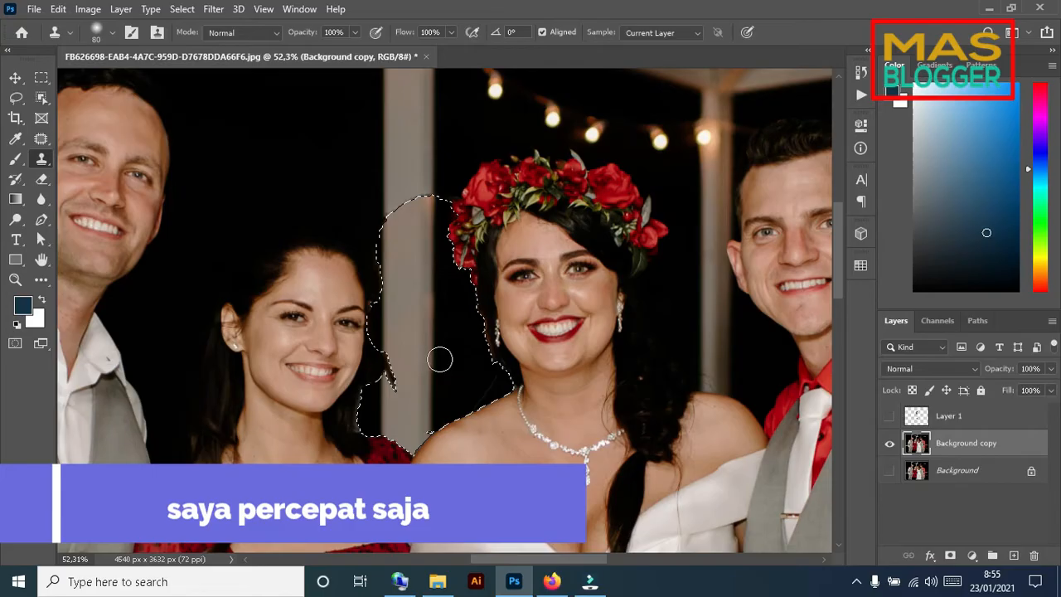
# - Clear the selection and clone out leftover flaws along the post, the woman's hair and the bride's shoulder, reducing the brush to 35
pyautogui.scroll(-3, 438, 359)
pyautogui.scroll(-3, 418, 262)
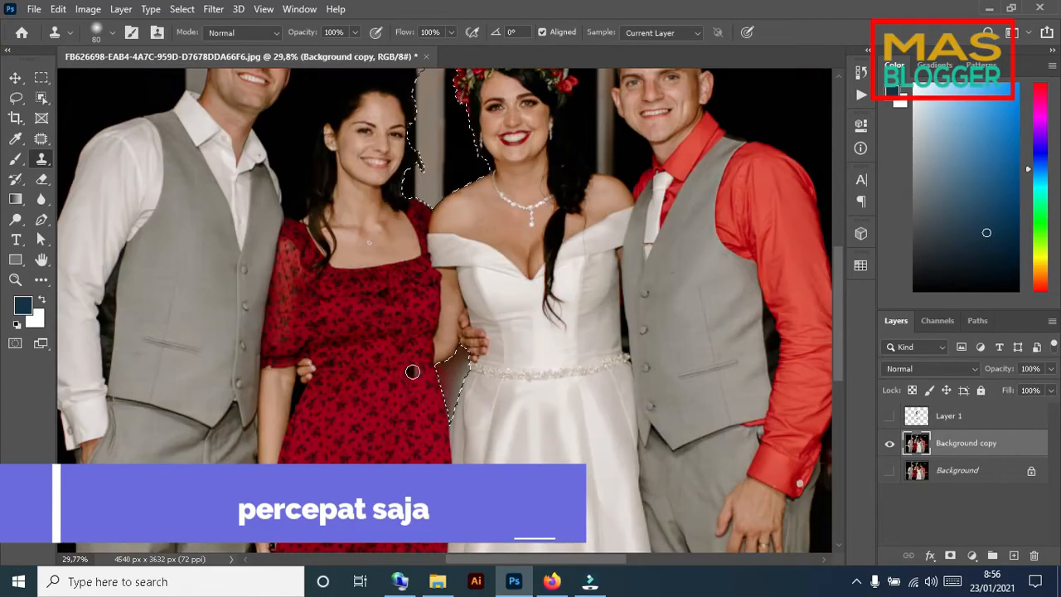
pyautogui.scroll(3, 415, 372)
pyautogui.scroll(4, 406, 305)
pyautogui.scroll(-2, 398, 298)
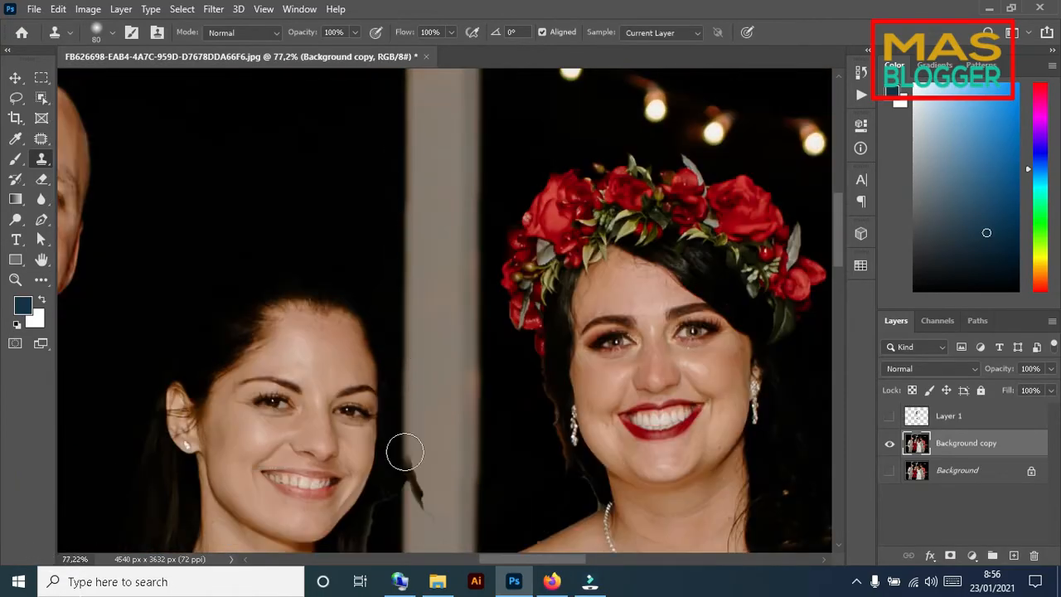
pyautogui.scroll(-1, 402, 443)
pyautogui.scroll(-3, 497, 315)
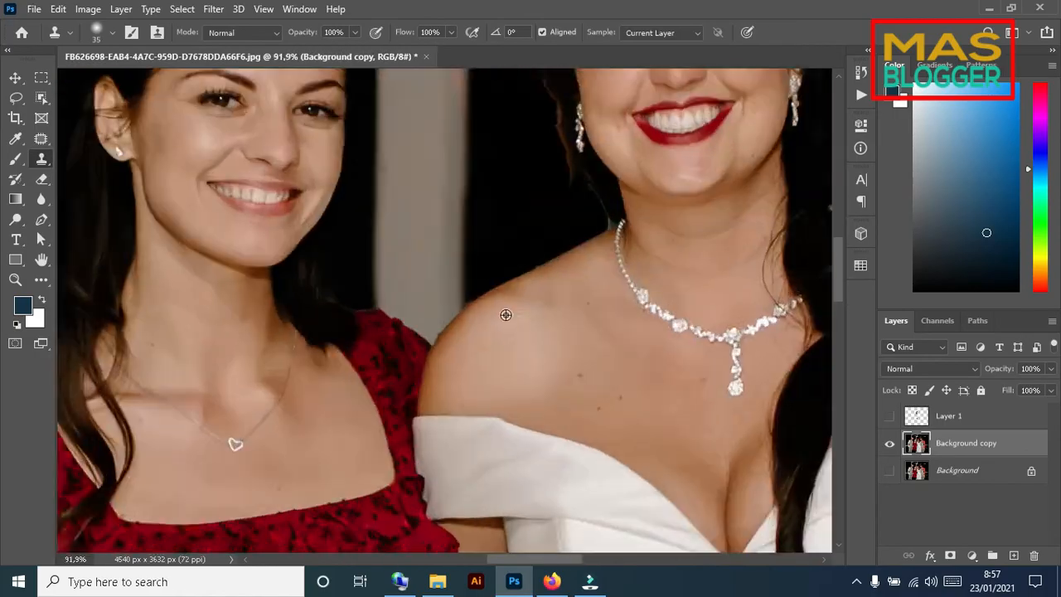
pyautogui.scroll(2, 530, 274)
pyautogui.scroll(2, 559, 255)
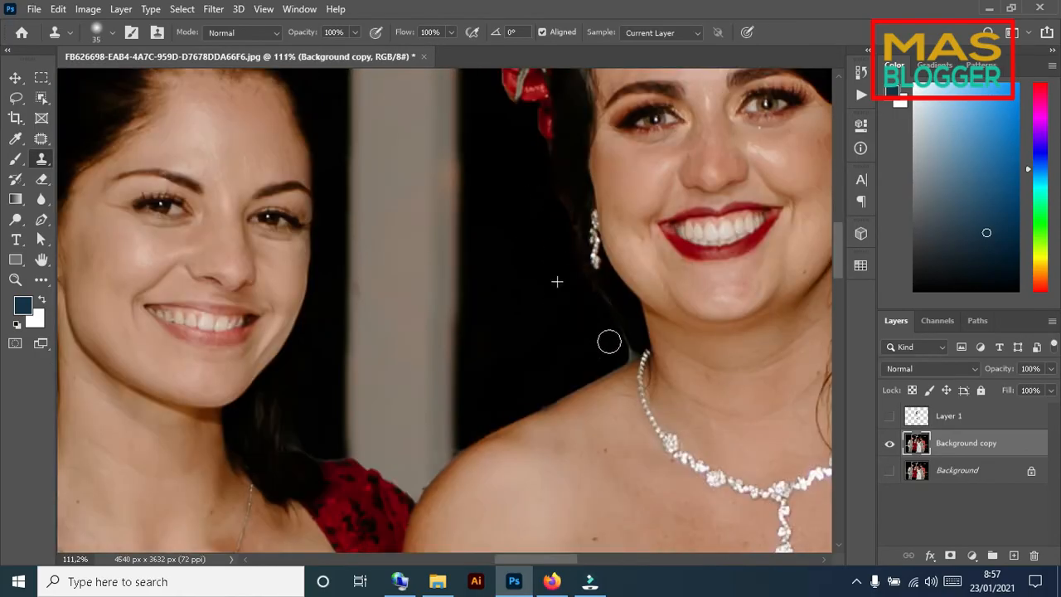
pyautogui.scroll(-4, 571, 180)
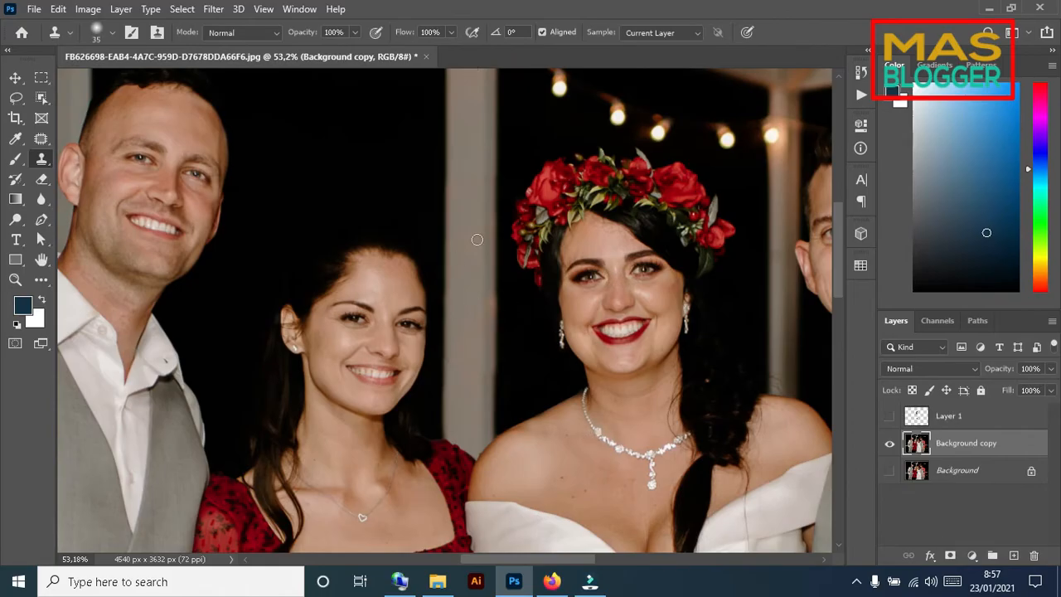
# - Reload the man's outline as a selection, examine the patched gap between the red dress and the gown, and deselect
pyautogui.scroll(-5, 478, 240)
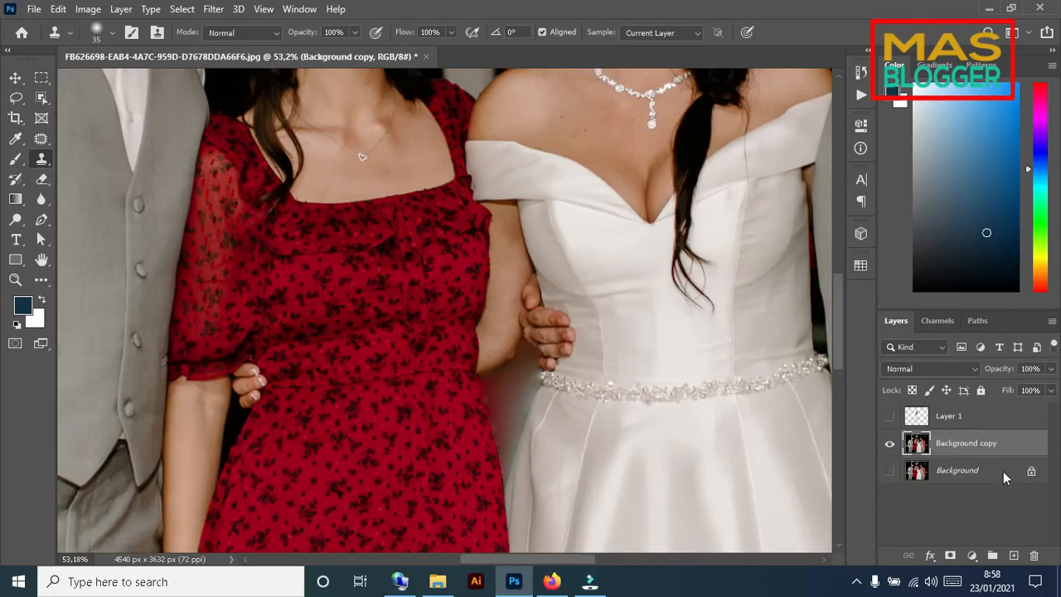
pyautogui.keyDown('ctrl'); pyautogui.click(915, 416); pyautogui.keyUp('ctrl')
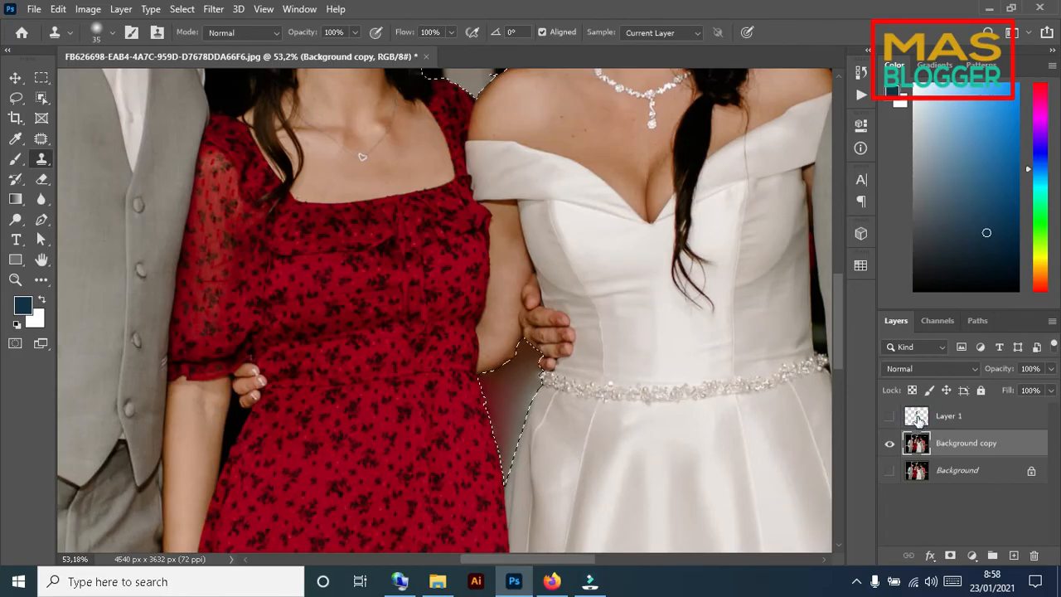
pyautogui.scroll(-3, 514, 366)
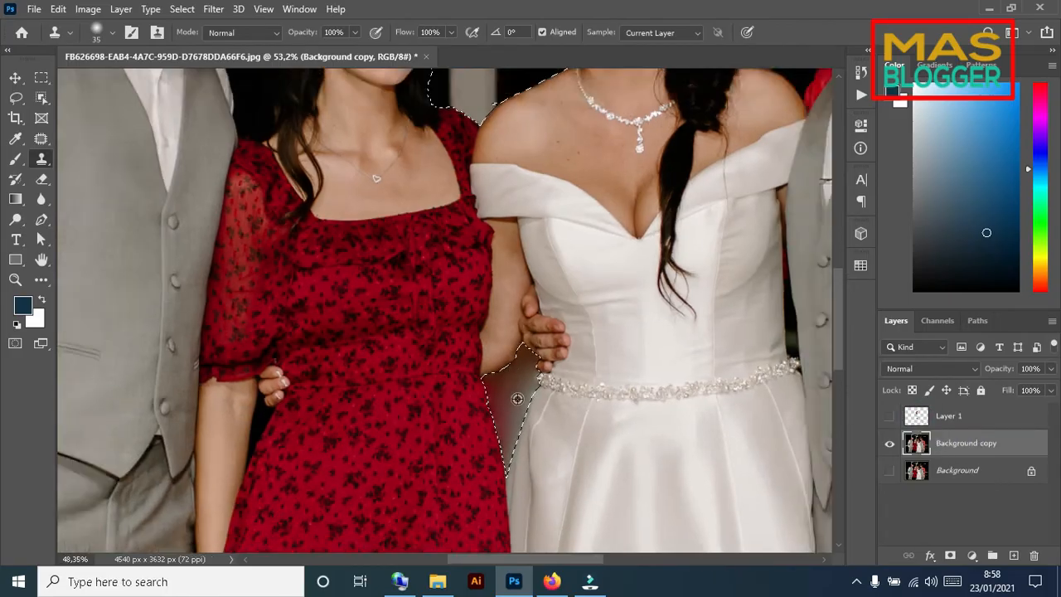
pyautogui.scroll(-2, 493, 387)
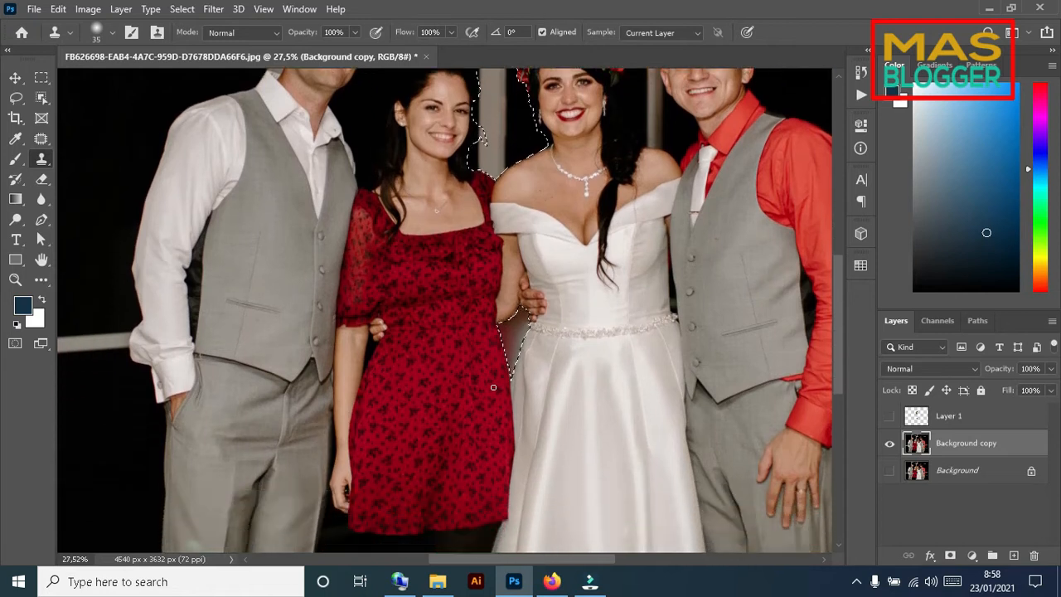
pyautogui.scroll(6, 524, 345)
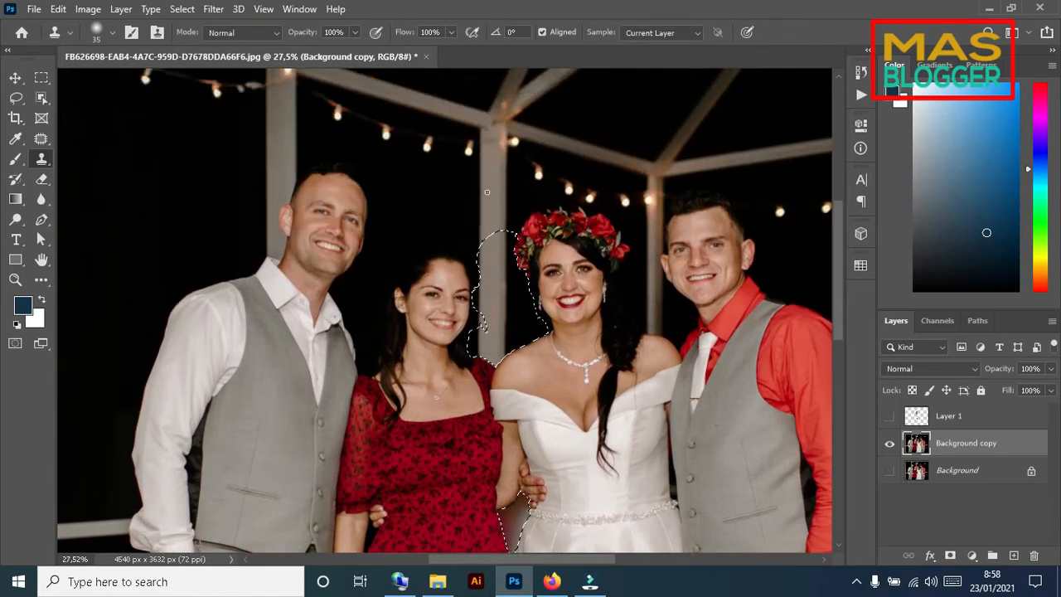
pyautogui.hotkey('ctrl', 'd')
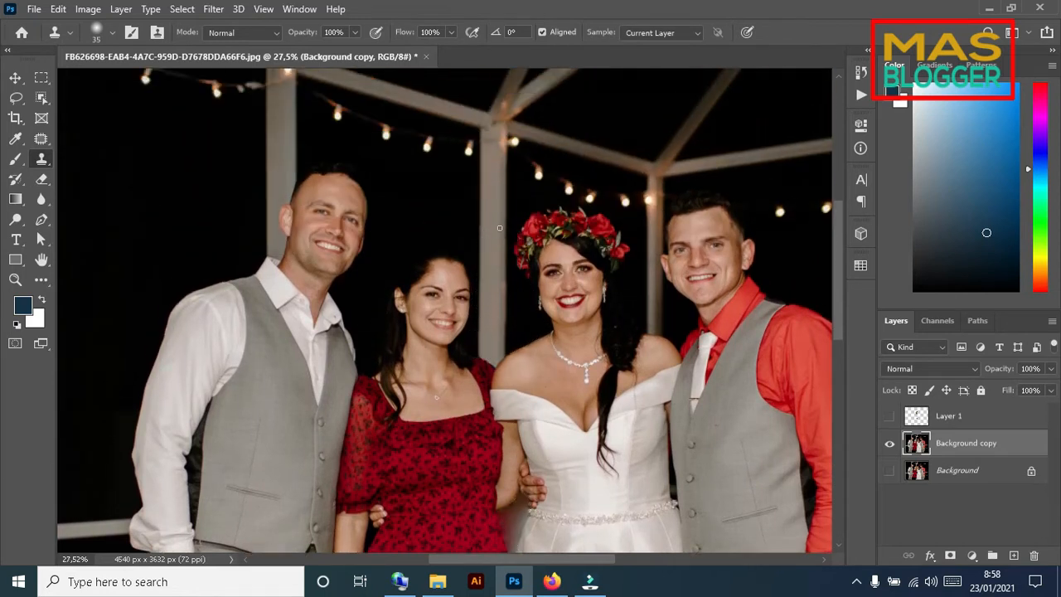
# - Compare the retouched photo with the man's cut-out layer shown and hidden, finishing with the Background copy layer active
pyautogui.keyDown('shift'); pyautogui.click(976, 417); pyautogui.keyUp('shift')
pyautogui.click(885, 416)
pyautogui.click(885, 416)
pyautogui.click(984, 446)
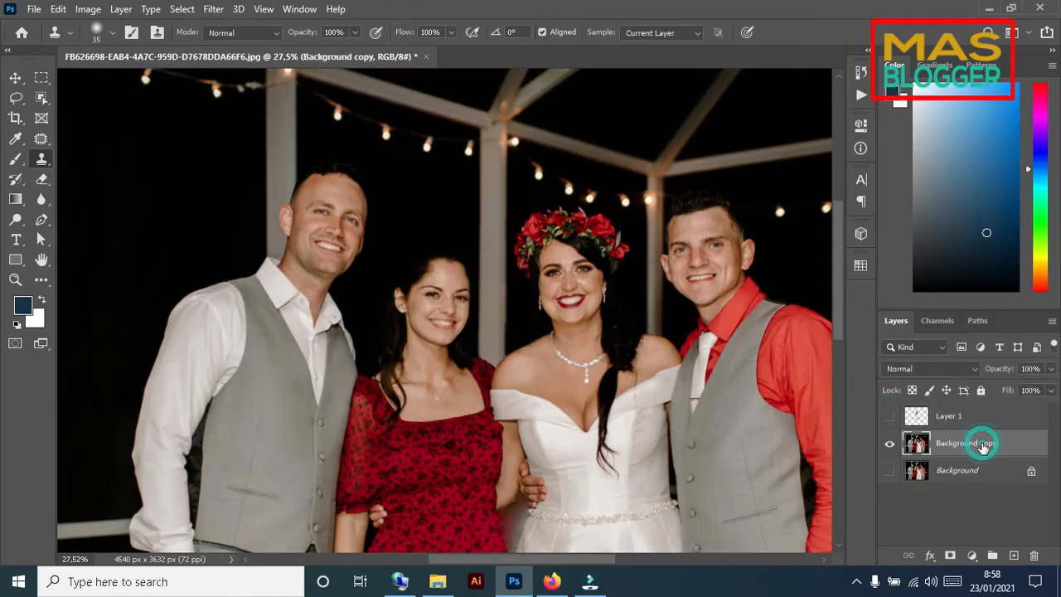
# - Select a rectangular section of the post between the red-dress woman and the bride and copy it to a new layer
pyautogui.scroll(-3, 626, 435)
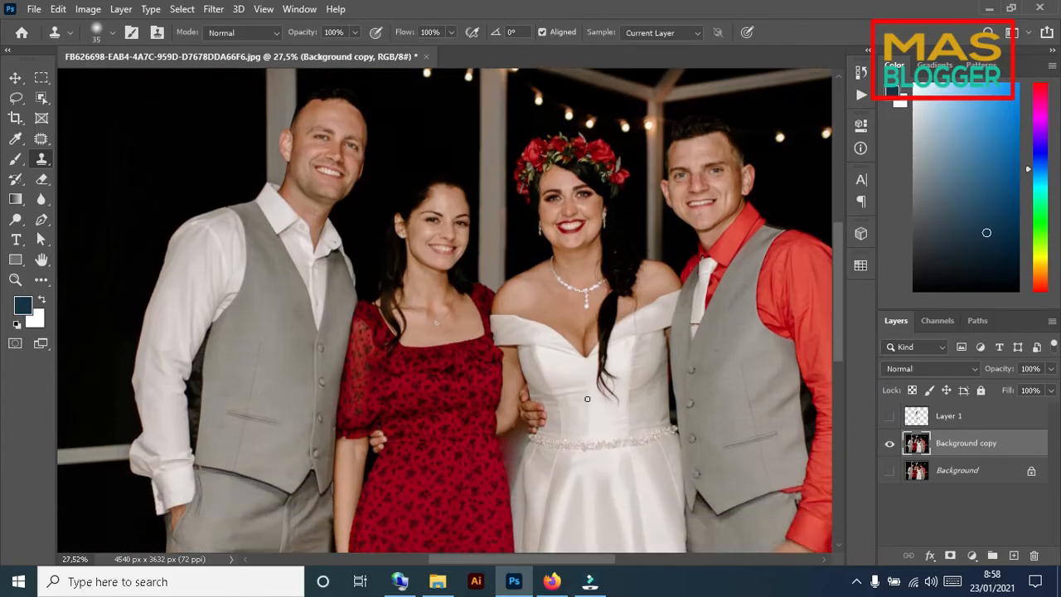
pyautogui.scroll(4, 536, 367)
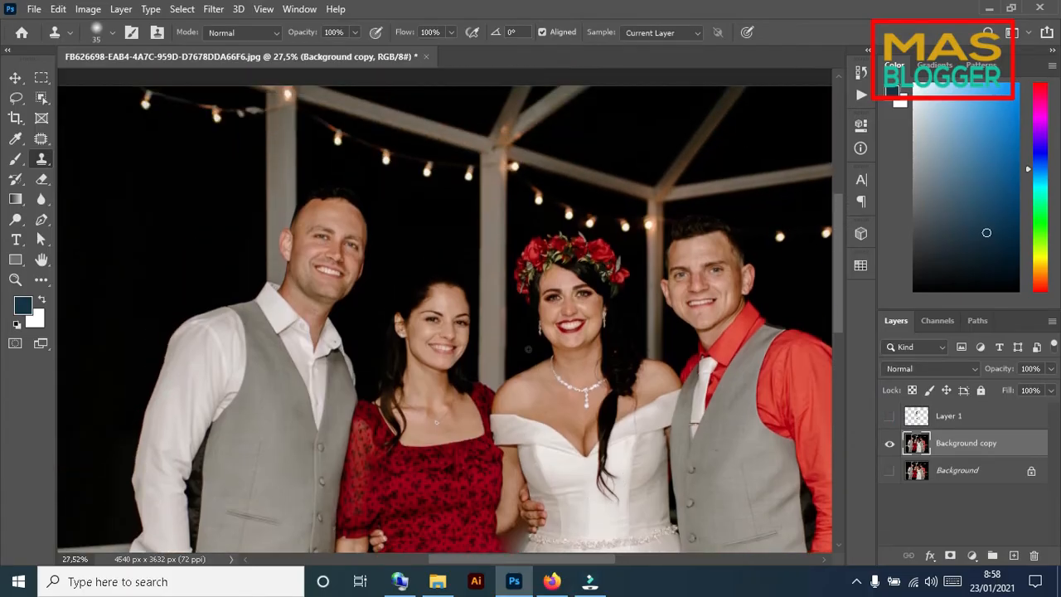
pyautogui.scroll(3, 528, 349)
pyautogui.click(41, 78)
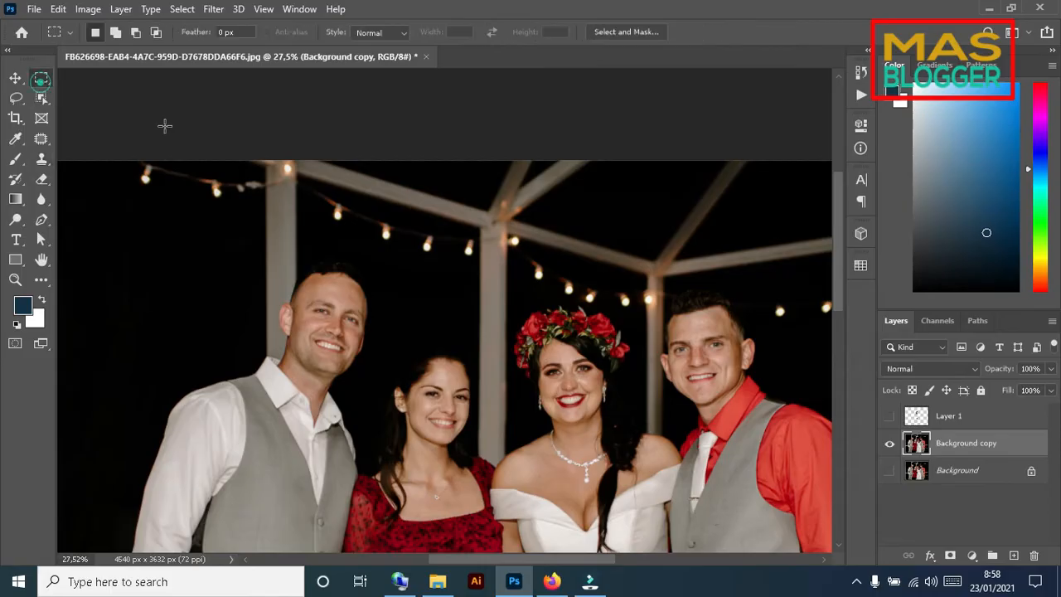
pyautogui.moveTo(506, 367); pyautogui.dragTo(510, 432)
pyautogui.hotkey('ctrl', 'j')
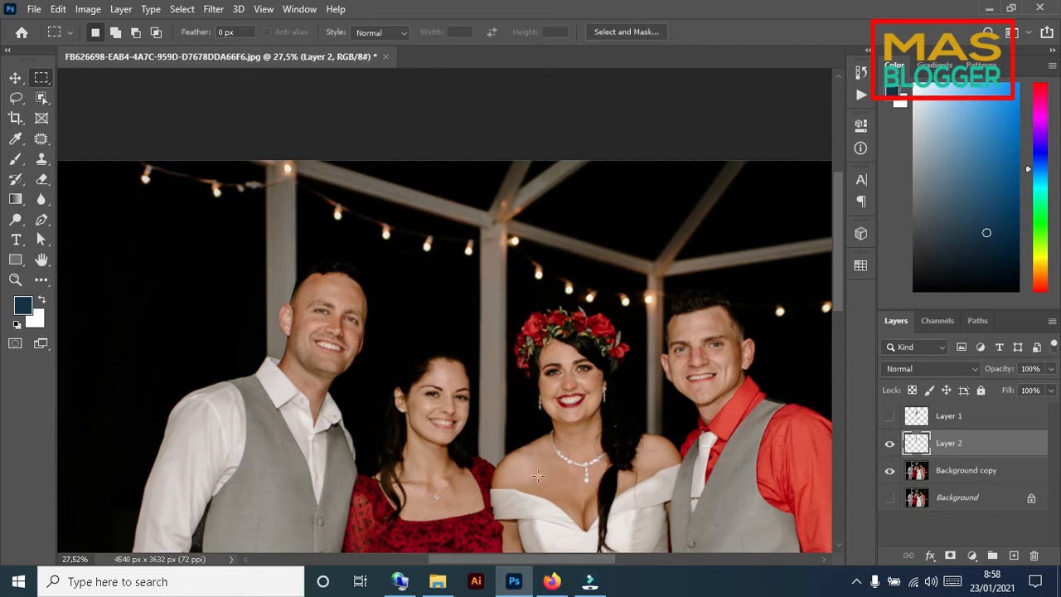
# - Move the copied post piece straight down so it extends the post from the bride's shoulder to about waist height
pyautogui.scroll(-3, 816, 476)
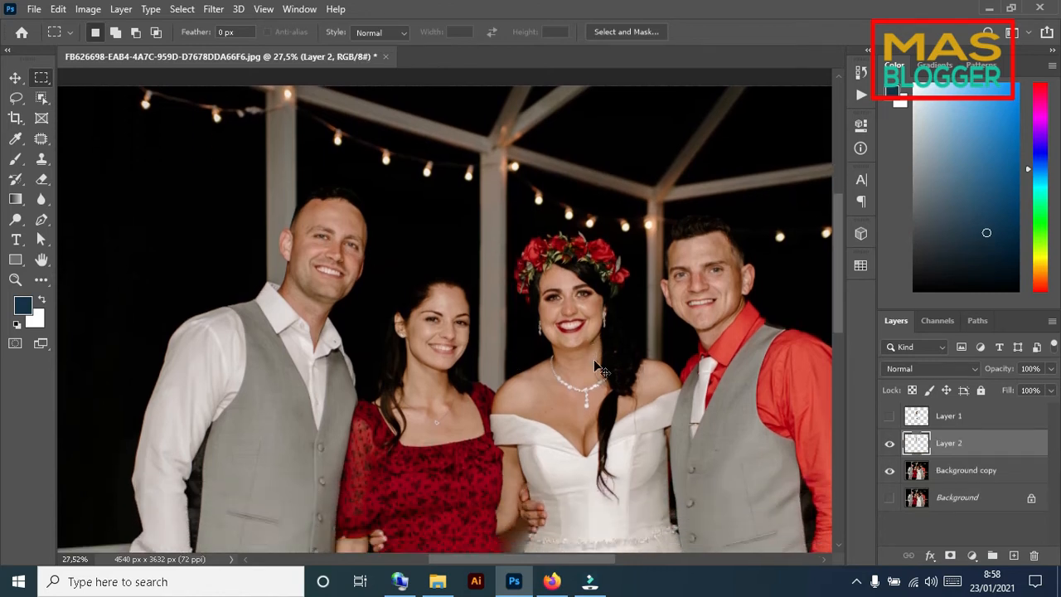
pyautogui.hotkey('ctrl', 't')
pyautogui.scroll(-3, 575, 404)
pyautogui.moveTo(491, 198); pyautogui.dragTo(490, 376)
pyautogui.scroll(-2, 530, 415)
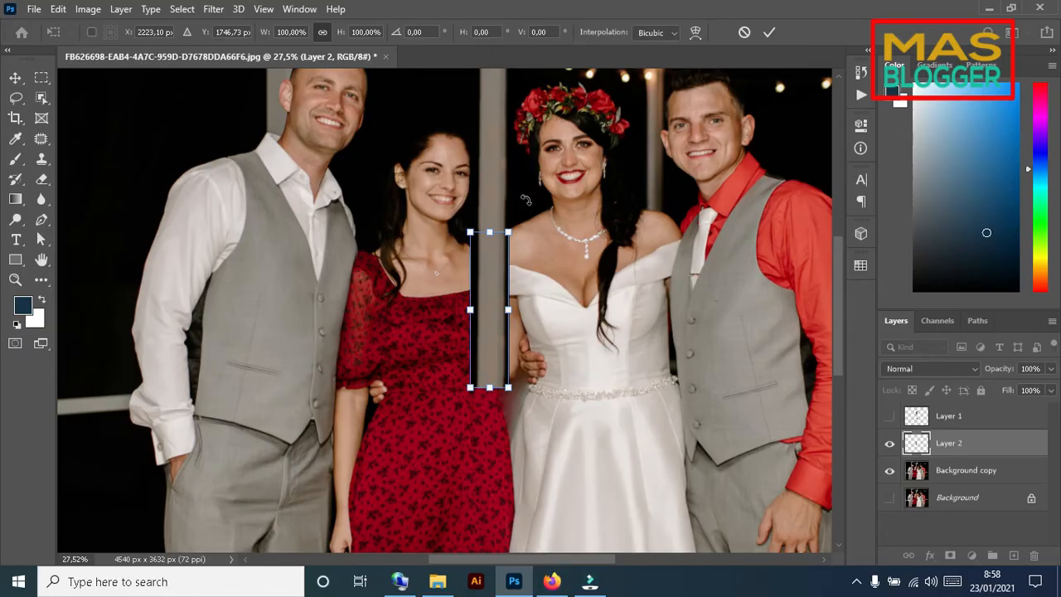
pyautogui.scroll(5, 495, 262)
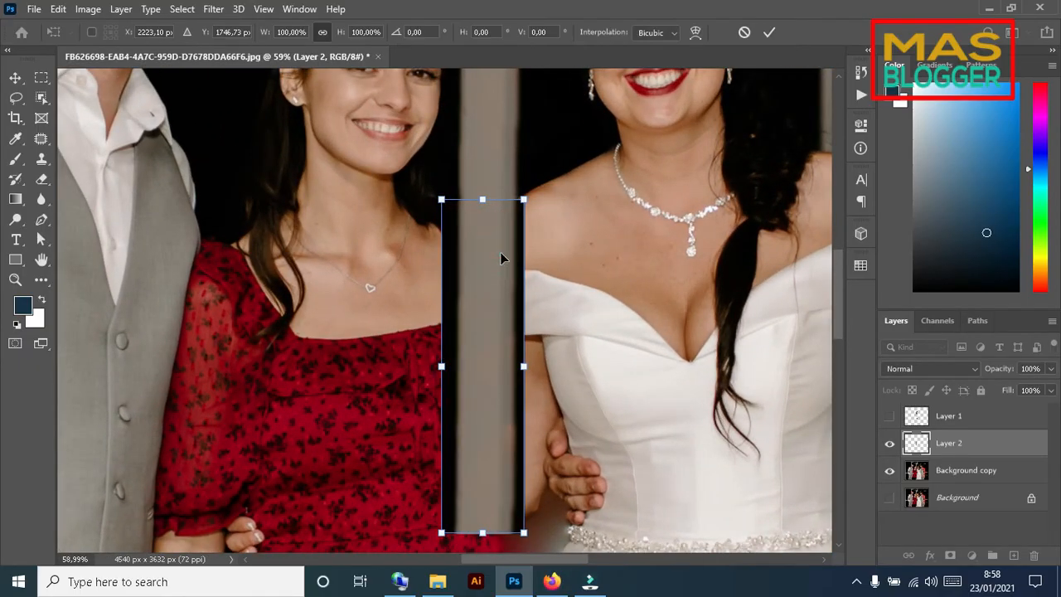
pyautogui.scroll(-5, 573, 367)
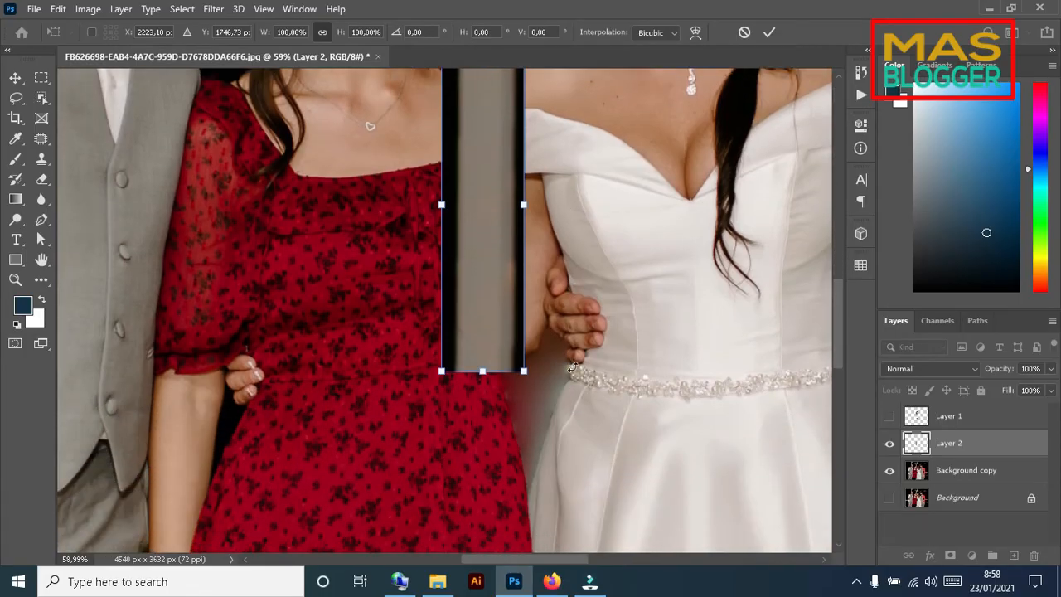
pyautogui.scroll(-3, 478, 406)
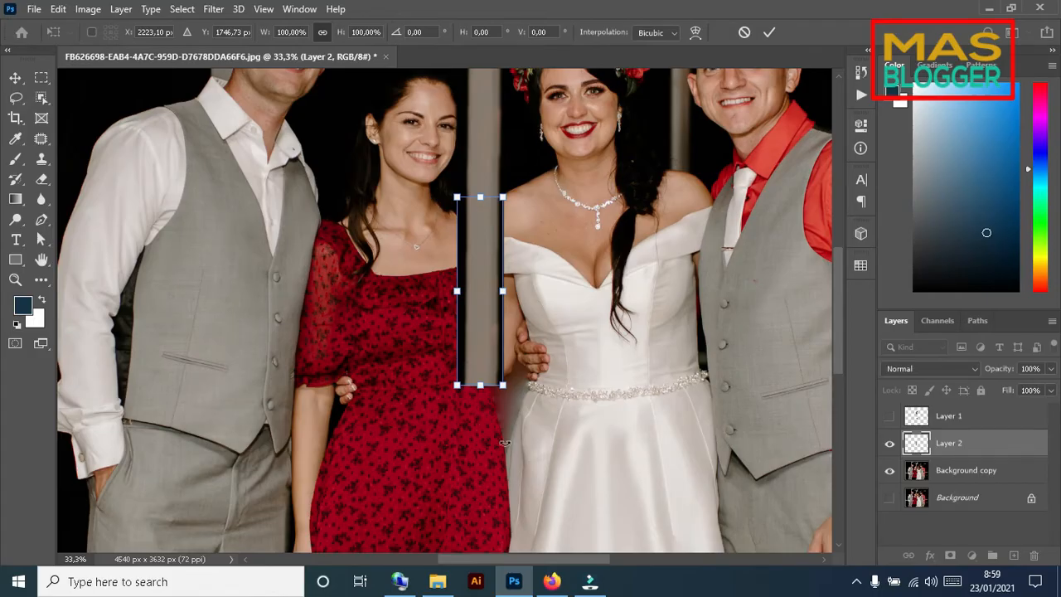
pyautogui.click(769, 33)
# - Duplicate the post piece and move the duplicate directly below the first, aligned with it, at about X 2216 px and Y 2475 px
pyautogui.hotkey('ctrl', 'j')
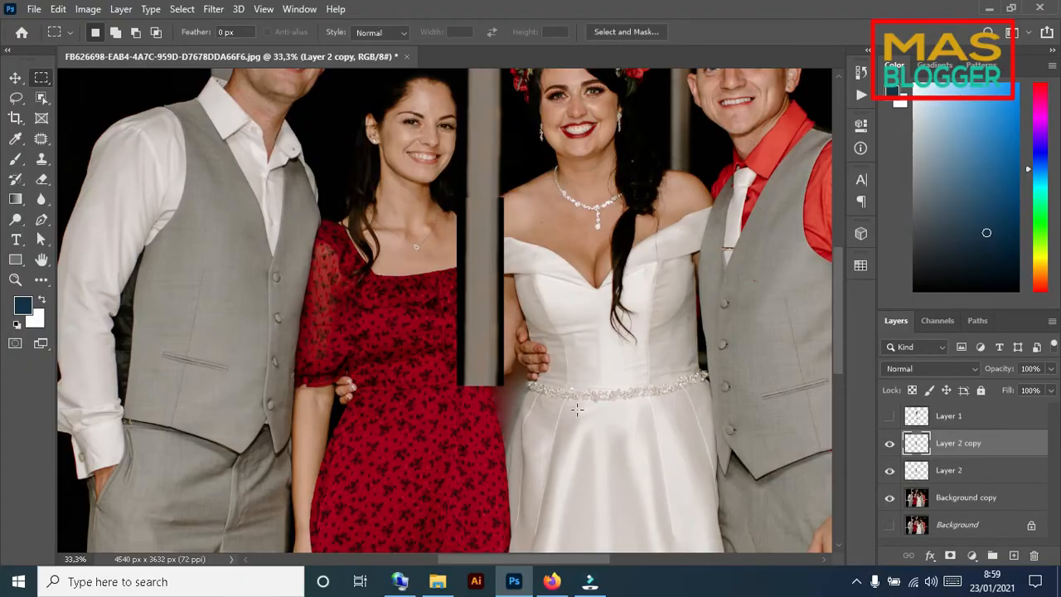
pyautogui.hotkey('ctrl', 't')
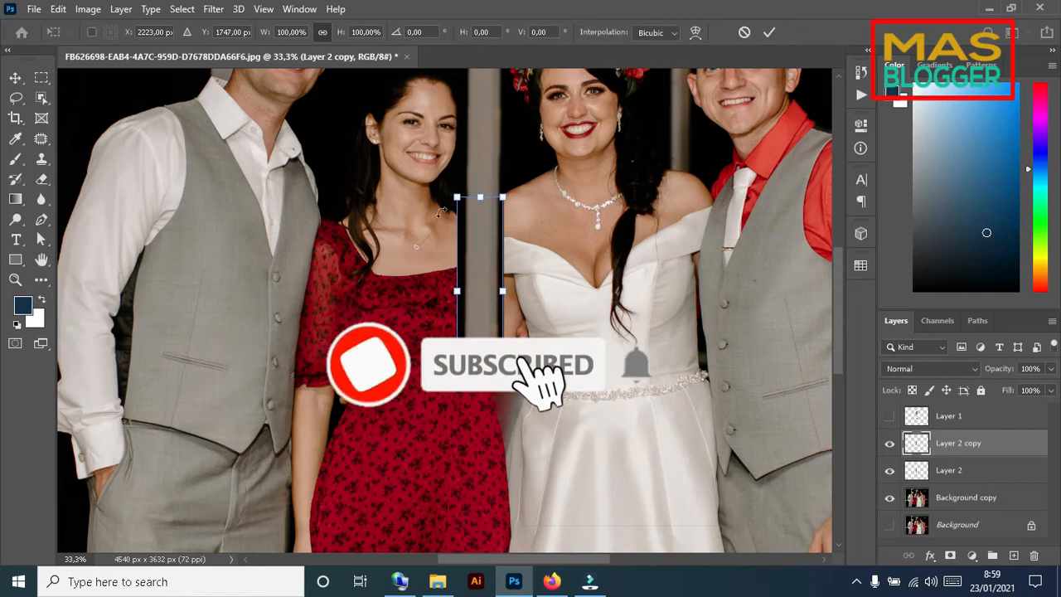
pyautogui.moveTo(486, 255); pyautogui.dragTo(466, 408)
pyautogui.scroll(7, 508, 369)
pyautogui.press('Right')
pyautogui.press('Right')
pyautogui.press('Right')
pyautogui.press('Right')
pyautogui.press('Right')
pyautogui.press('Right')
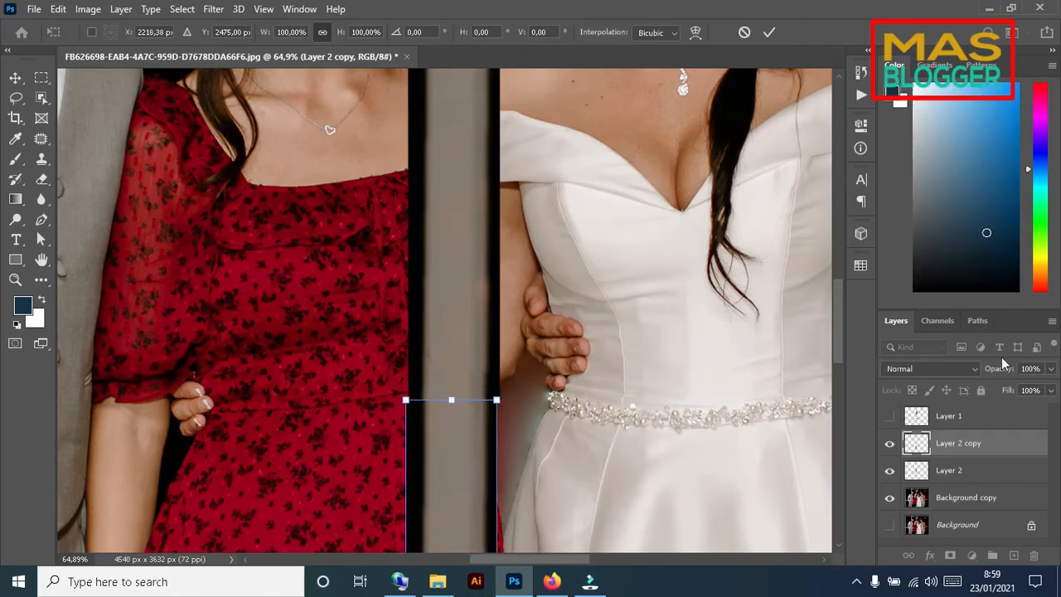
pyautogui.click(769, 33)
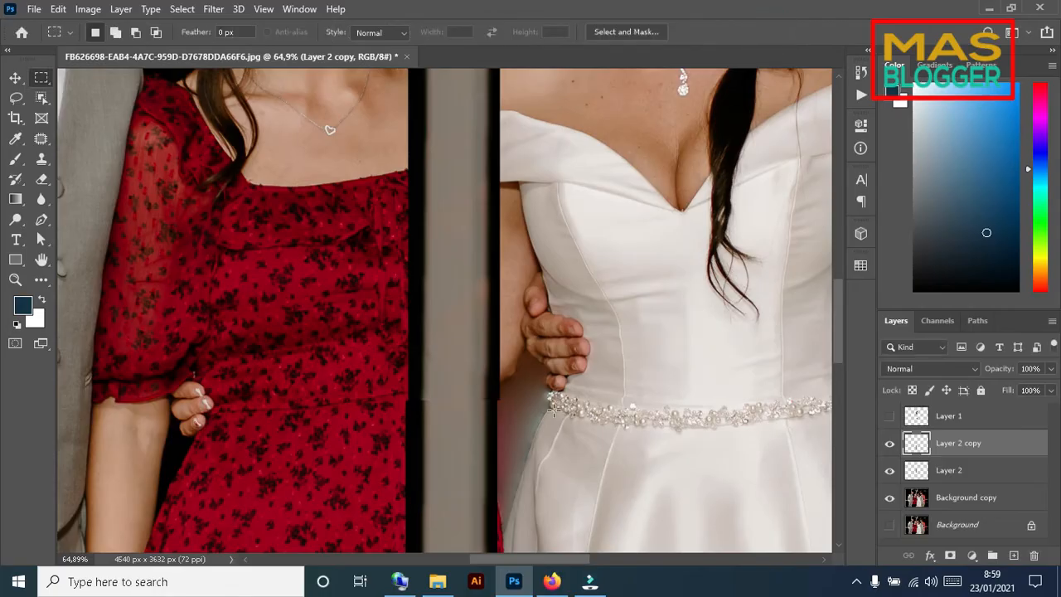
# - Load the man's outline over the post pieces, select both Layer 2 and Layer 2 copy, and clear the outline
pyautogui.scroll(-6, 468, 375)
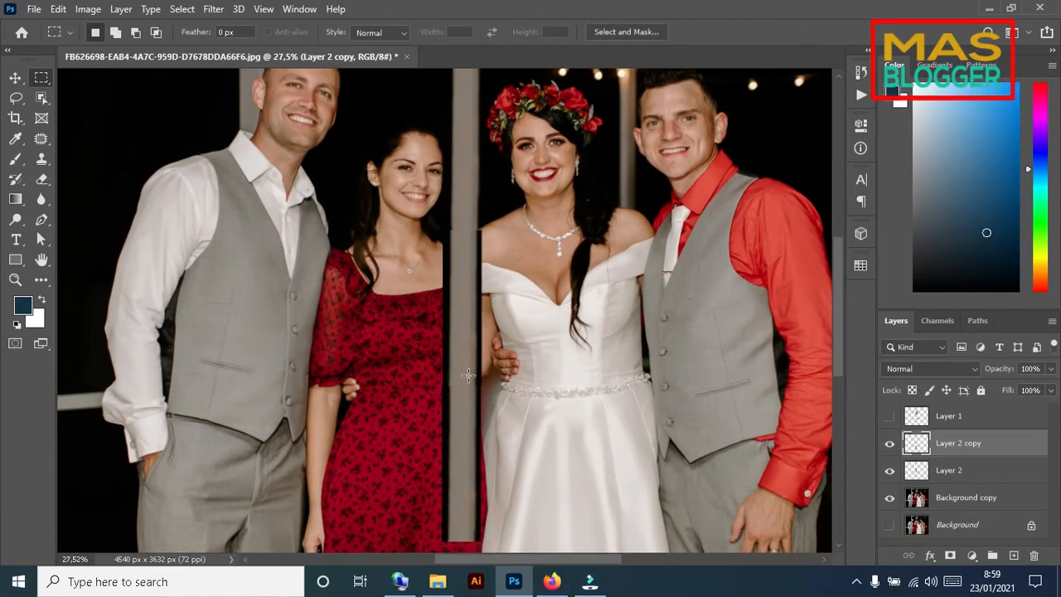
pyautogui.keyDown('ctrl'); pyautogui.click(917, 415); pyautogui.keyUp('ctrl')
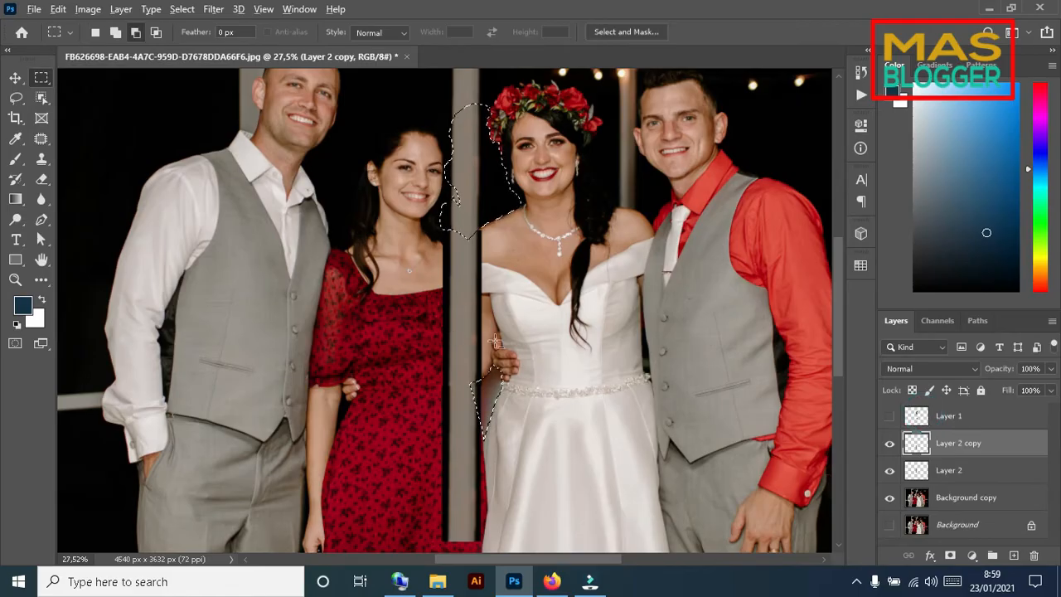
pyautogui.scroll(3, 495, 340)
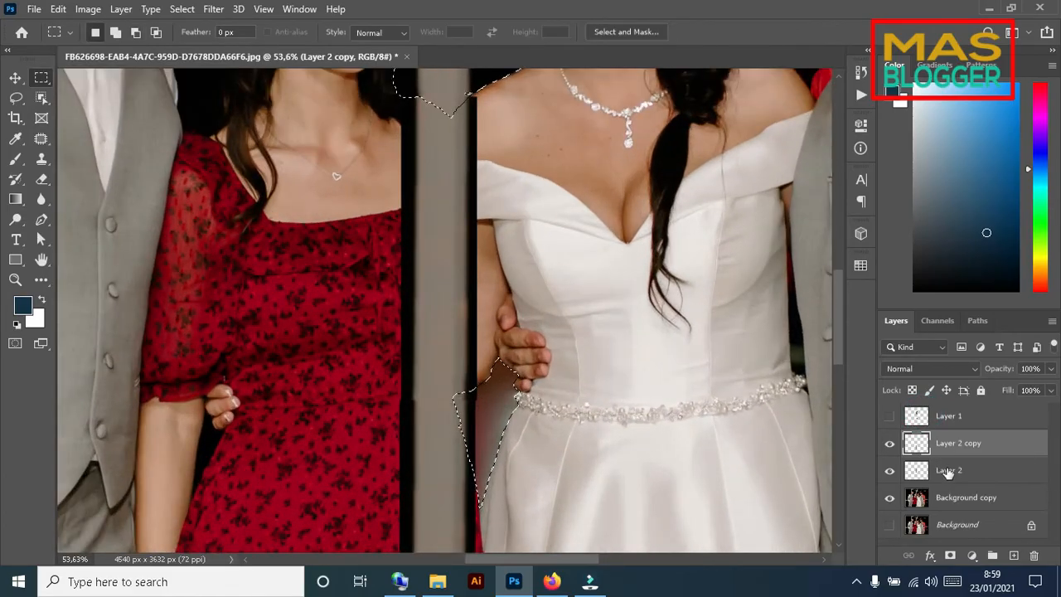
pyautogui.keyDown('shift'); pyautogui.click(949, 470); pyautogui.keyUp('shift')
pyautogui.scroll(-1, 961, 470)
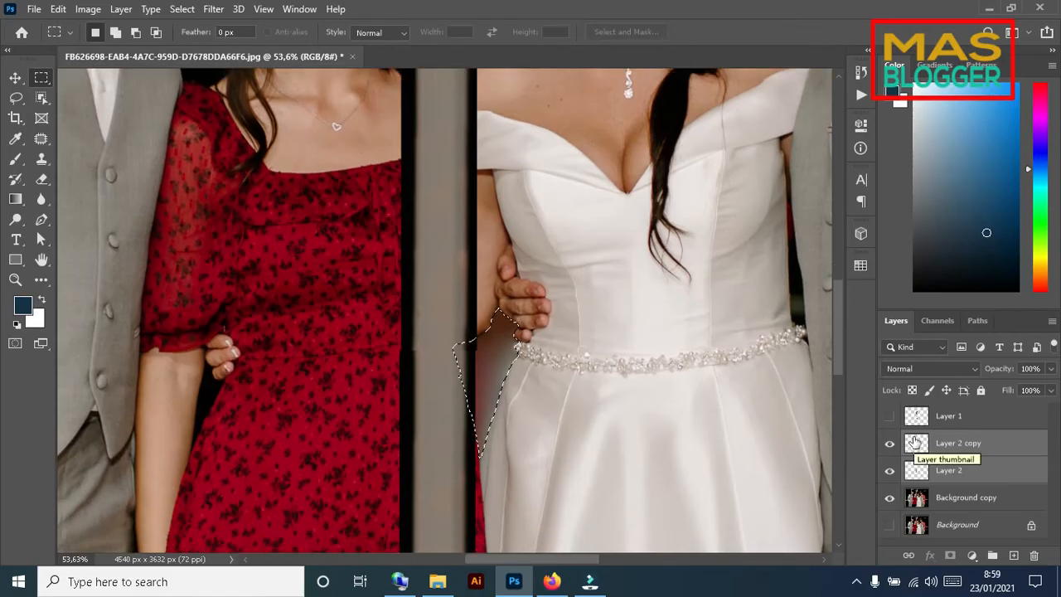
pyautogui.scroll(-3, 481, 400)
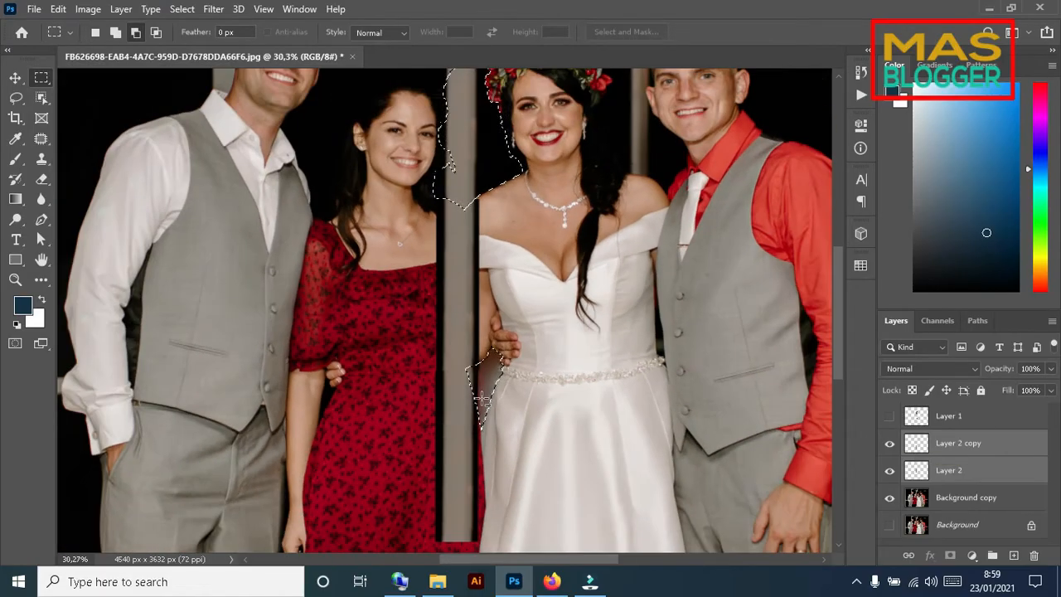
pyautogui.scroll(-1, 481, 400)
pyautogui.click(545, 376)
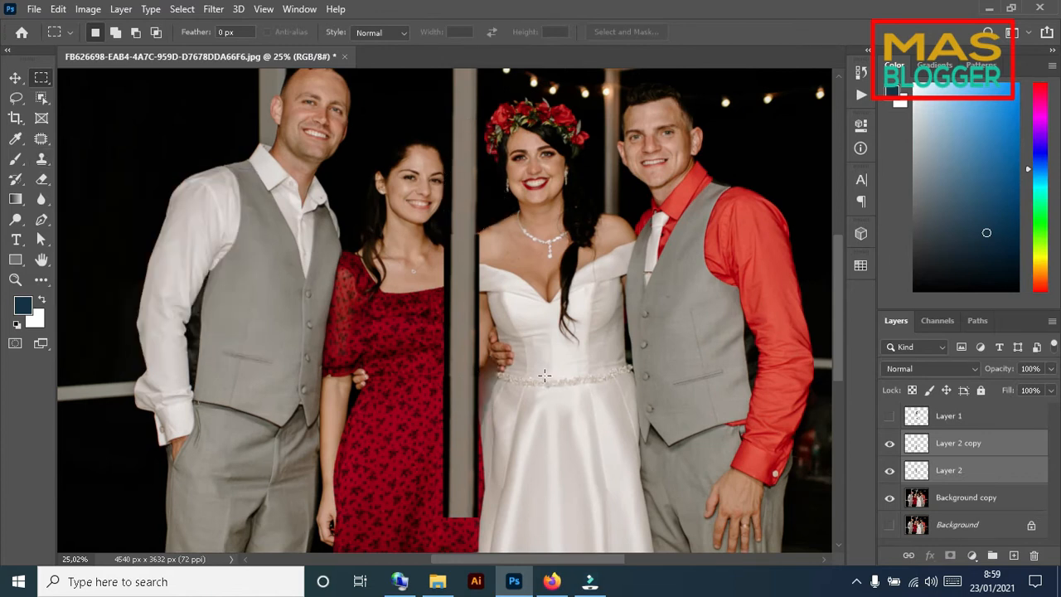
# - Hide Layer 2, keep Layer 2 copy visible, and load the man's outline to check the lower post piece against the gap
pyautogui.click(890, 445)
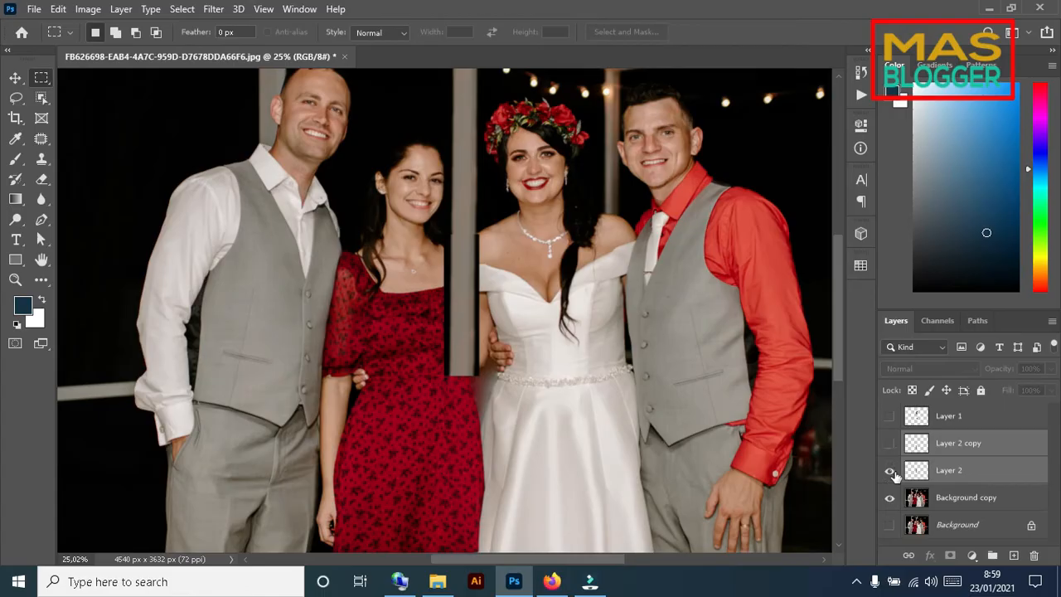
pyautogui.click(890, 446)
pyautogui.click(890, 471)
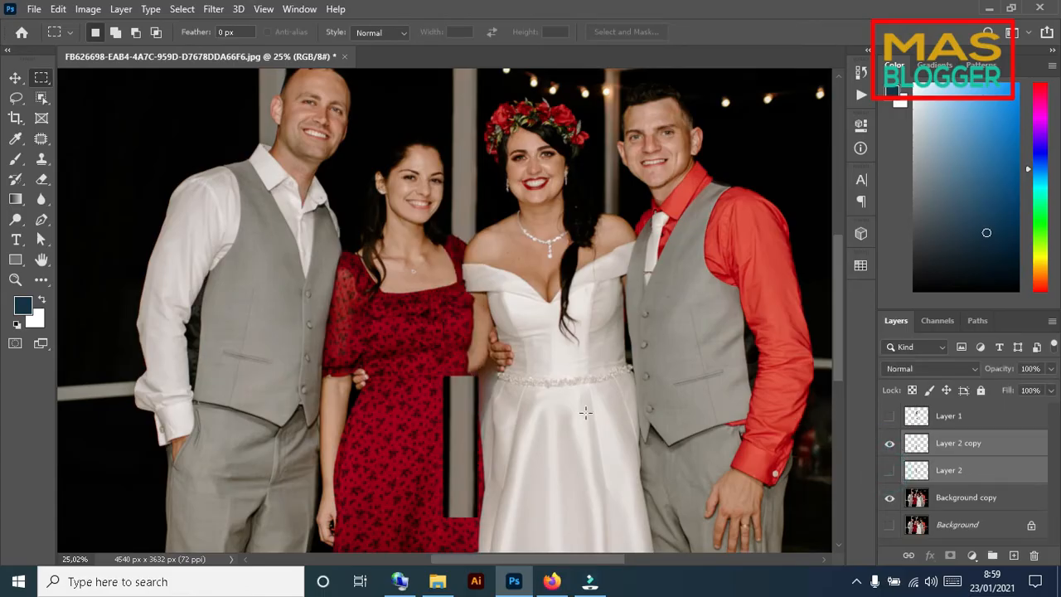
pyautogui.scroll(3, 450, 394)
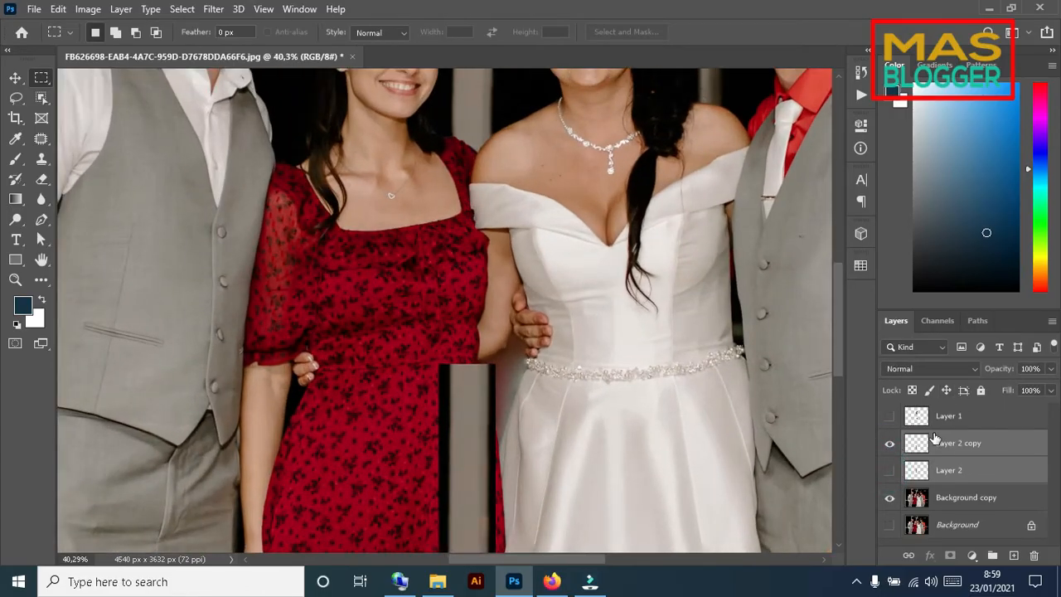
pyautogui.keyDown('ctrl'); pyautogui.click(918, 417); pyautogui.keyUp('ctrl')
pyautogui.scroll(3, 487, 385)
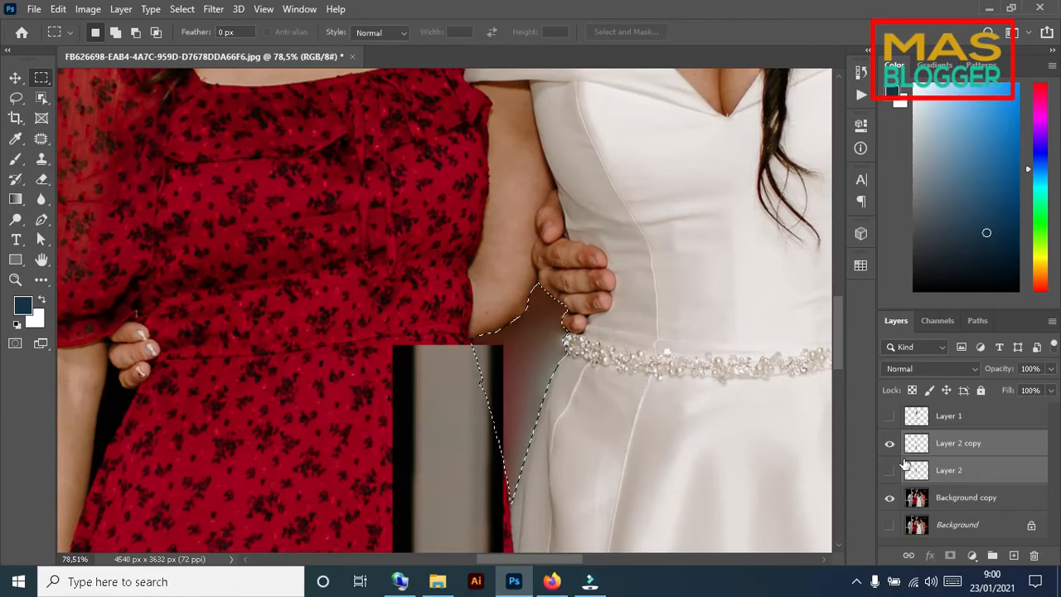
# - Nudge both selected post layers up about 37 px so the lower piece reaches the woman's elbow
pyautogui.hotkey('ctrl', 't')
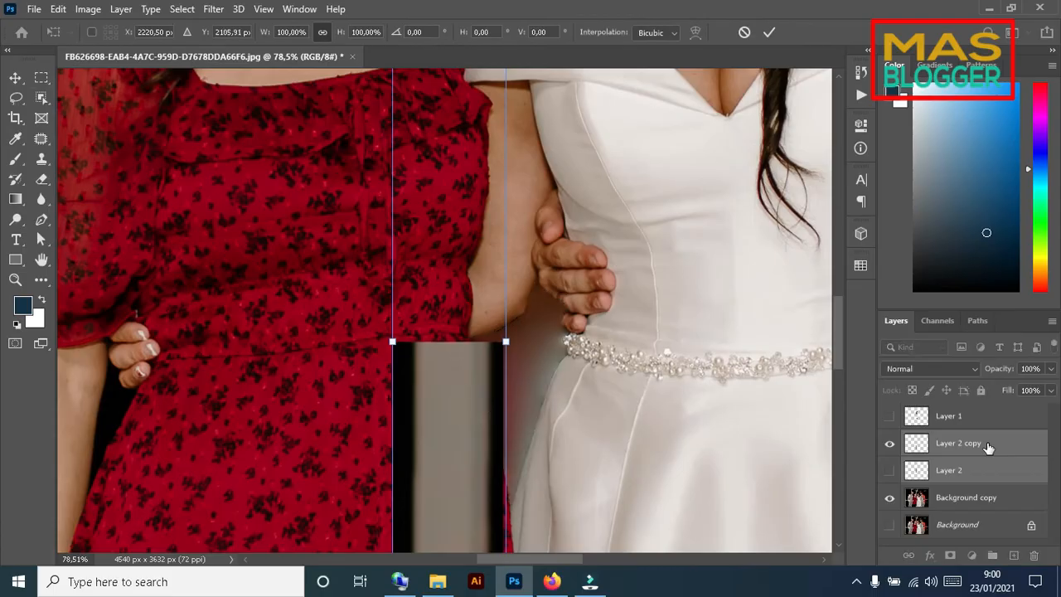
pyautogui.press('Up')
pyautogui.press('Up')
pyautogui.press('Up')
pyautogui.press('Up')
pyautogui.press('Up')
pyautogui.press('Up')
pyautogui.press('Up')
pyautogui.press('Up')
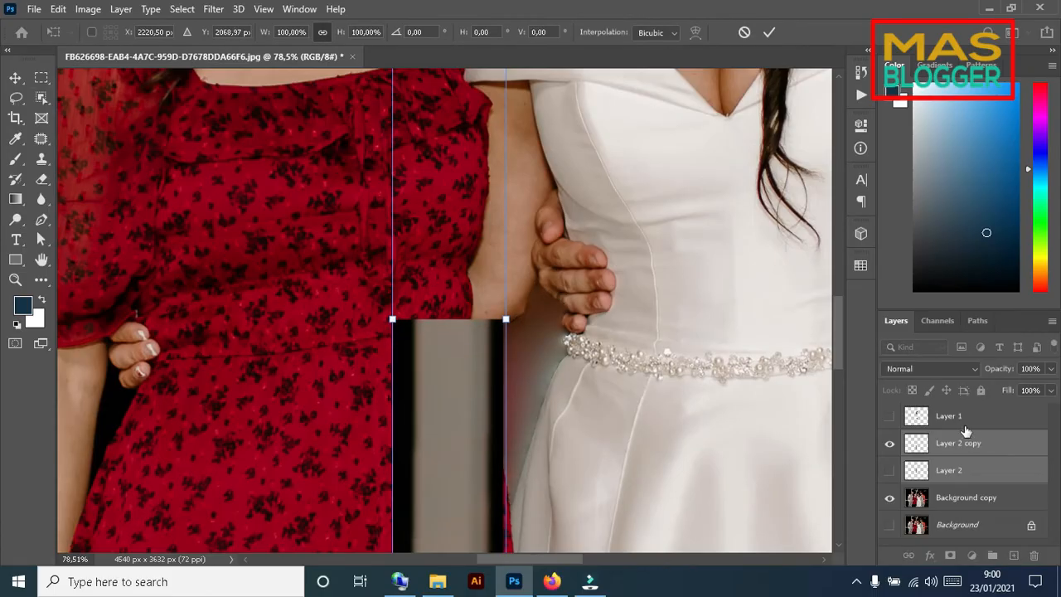
pyautogui.press('Return')
# - Create a layer mask on Layer 1 from the man's outline and copy that mask onto Layer 2 copy
pyautogui.keyDown('ctrl'); pyautogui.click(916, 417); pyautogui.keyUp('ctrl')
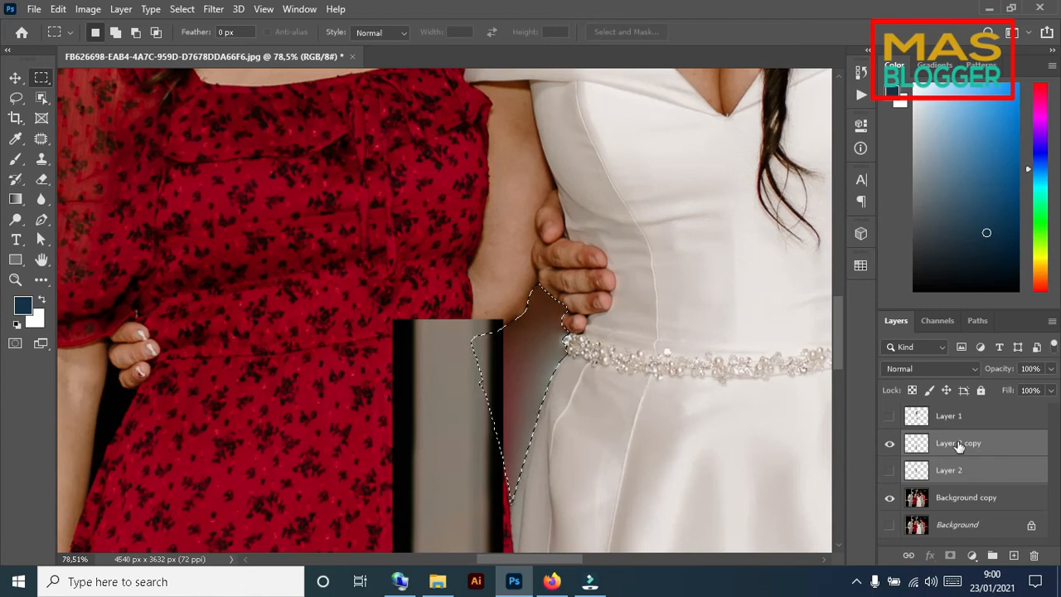
pyautogui.press('alt')
pyautogui.scroll(-5, 522, 408)
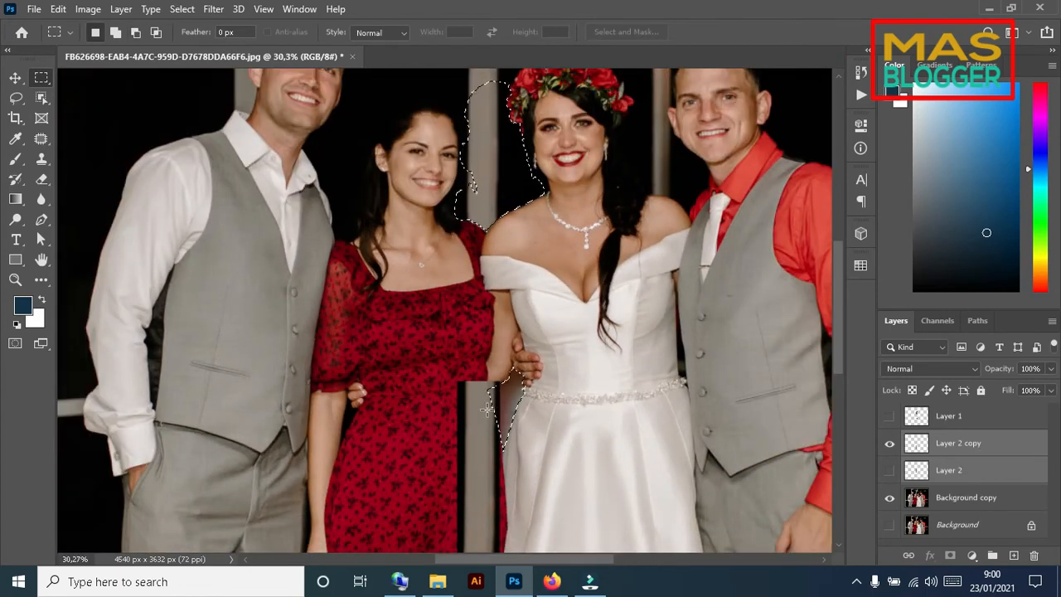
pyautogui.click(949, 416)
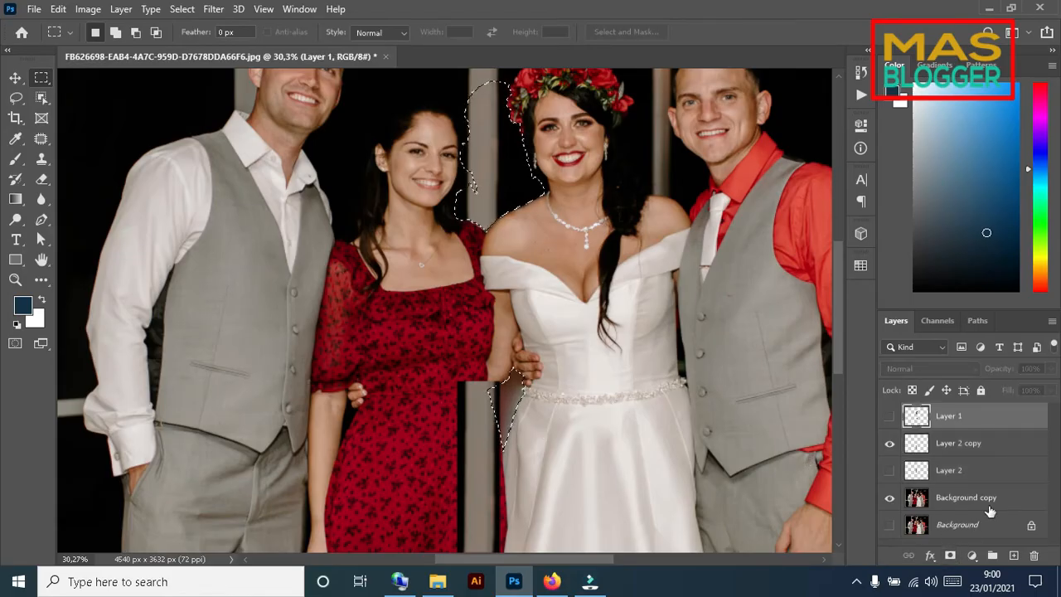
pyautogui.click(950, 555)
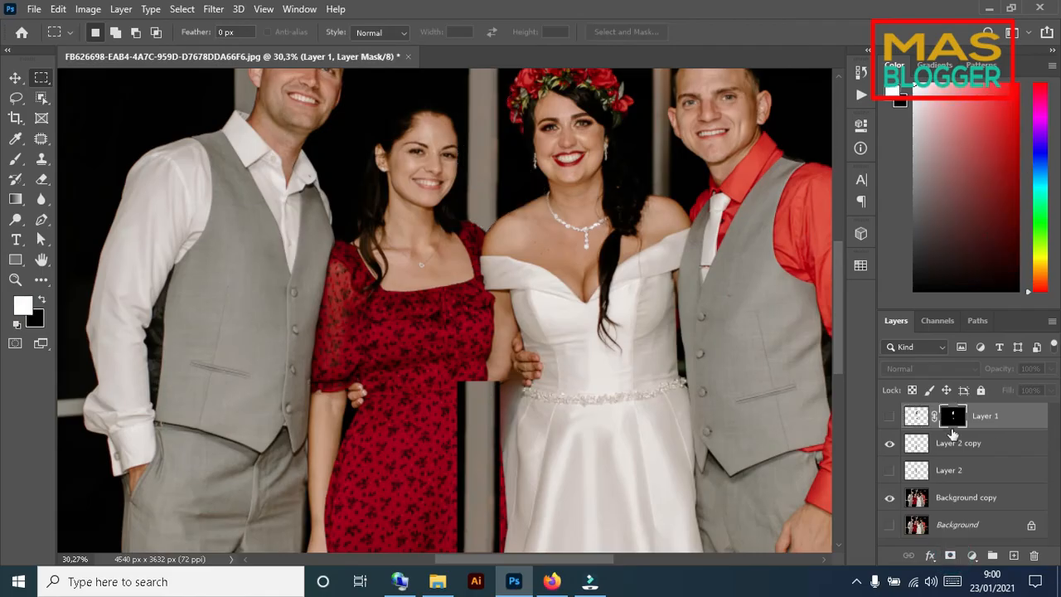
pyautogui.click(998, 450)
pyautogui.moveTo(954, 417); pyautogui.dragTo(959, 448)
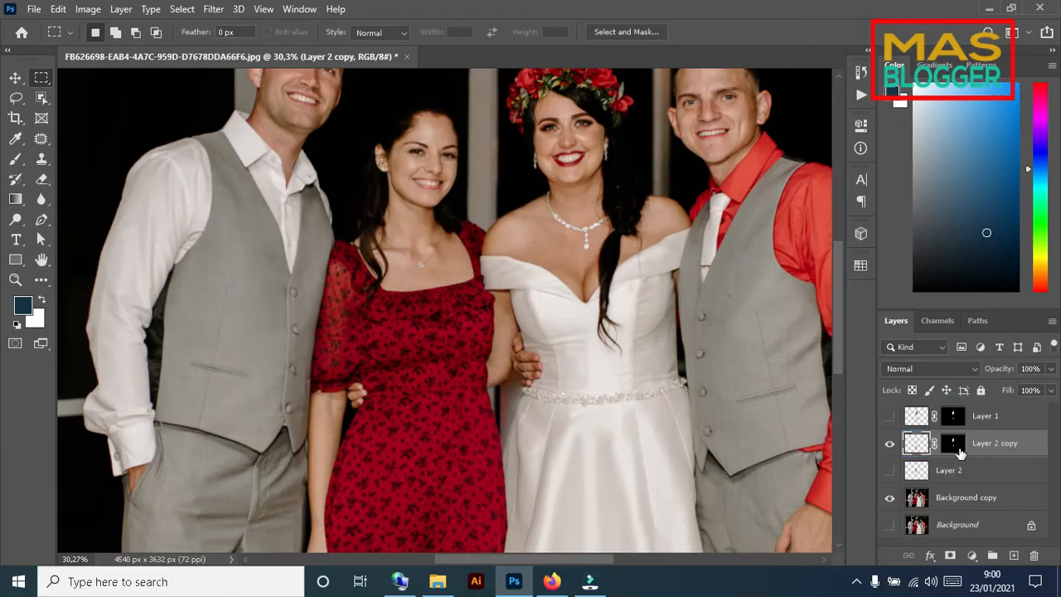
pyautogui.click(951, 419)
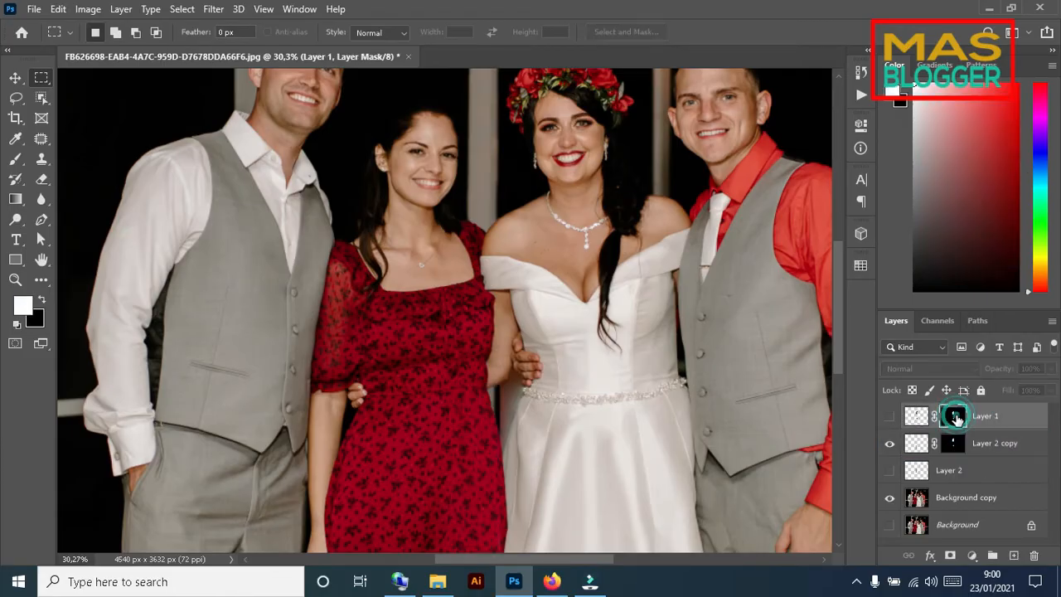
pyautogui.press('Delete')
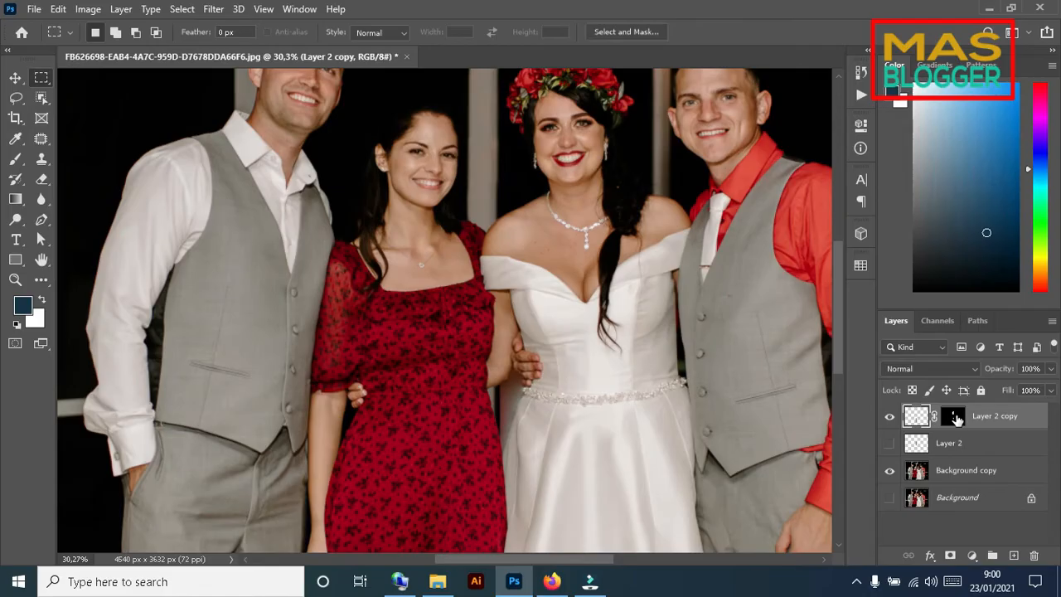
pyautogui.hotkey('ctrl', 'z')
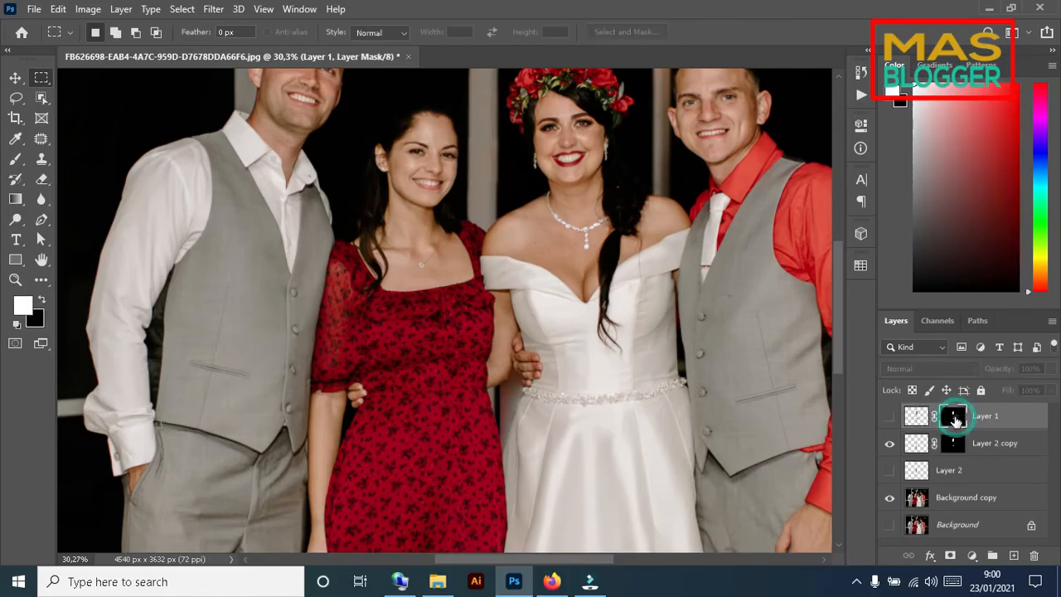
# - Delete the layer mask from Layer 1 while keeping the layer itself
pyautogui.rightClick(953, 419)
pyautogui.click(957, 446)
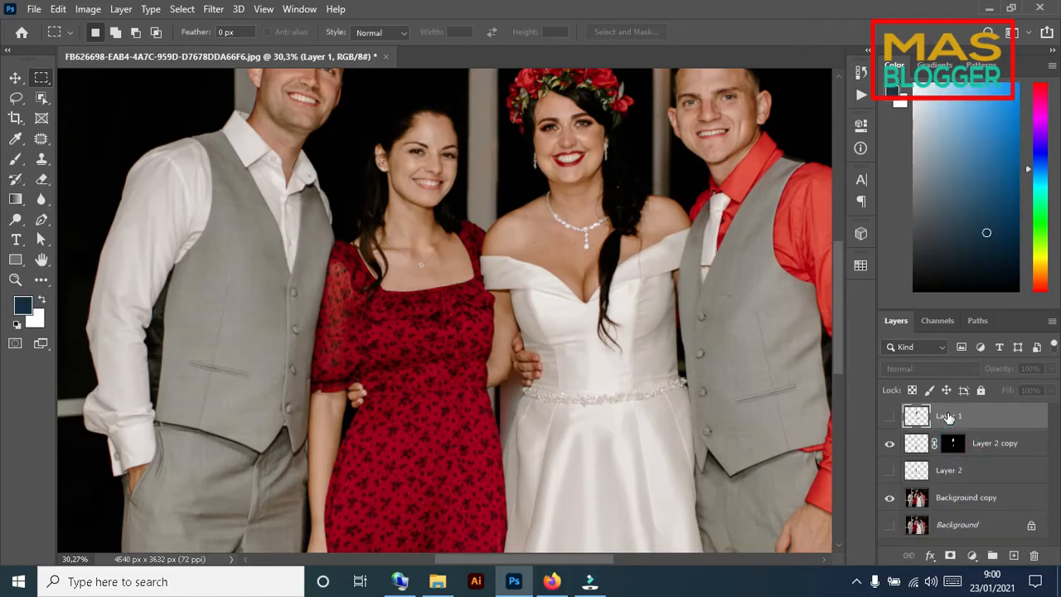
pyautogui.scroll(3, 513, 396)
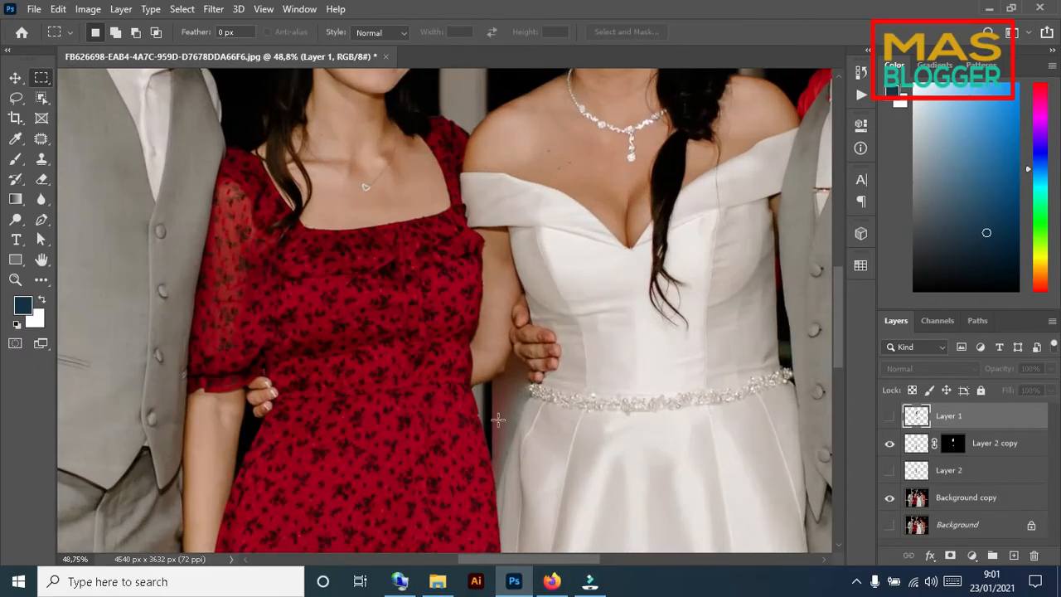
# - Load the removed man's outline from Layer 1 as a selection to reveal the leftovers beside the bride's waist
pyautogui.scroll(-3, 531, 450)
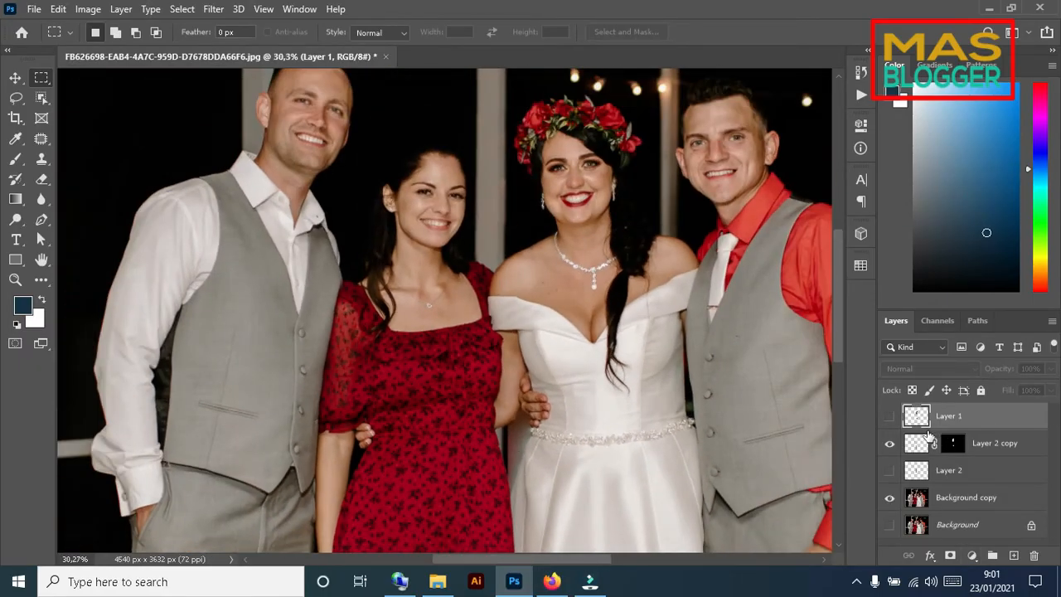
pyautogui.keyDown('ctrl'); pyautogui.click(918, 421); pyautogui.keyUp('ctrl')
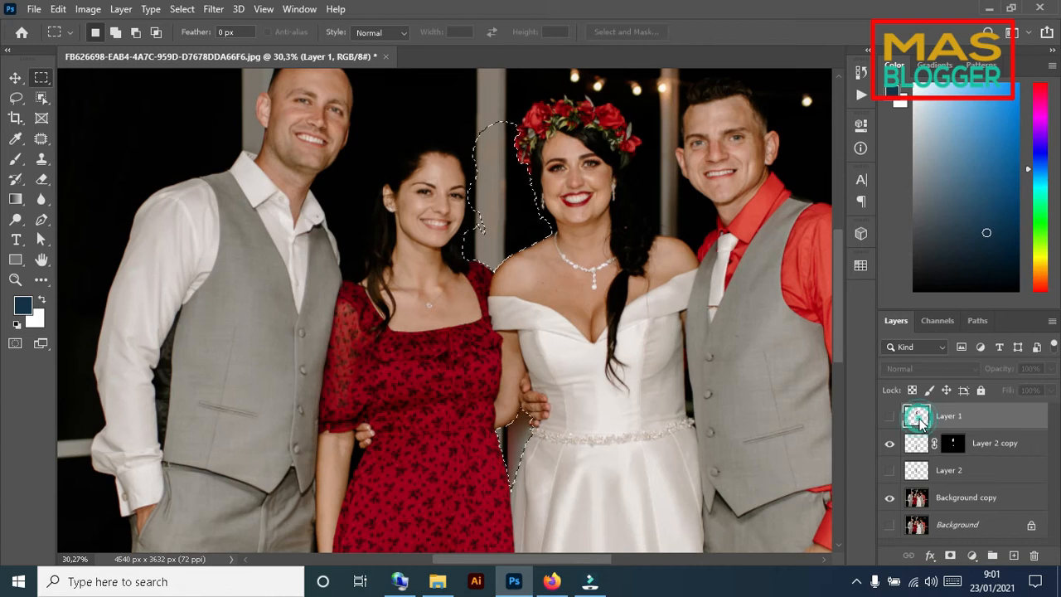
pyautogui.scroll(3, 479, 413)
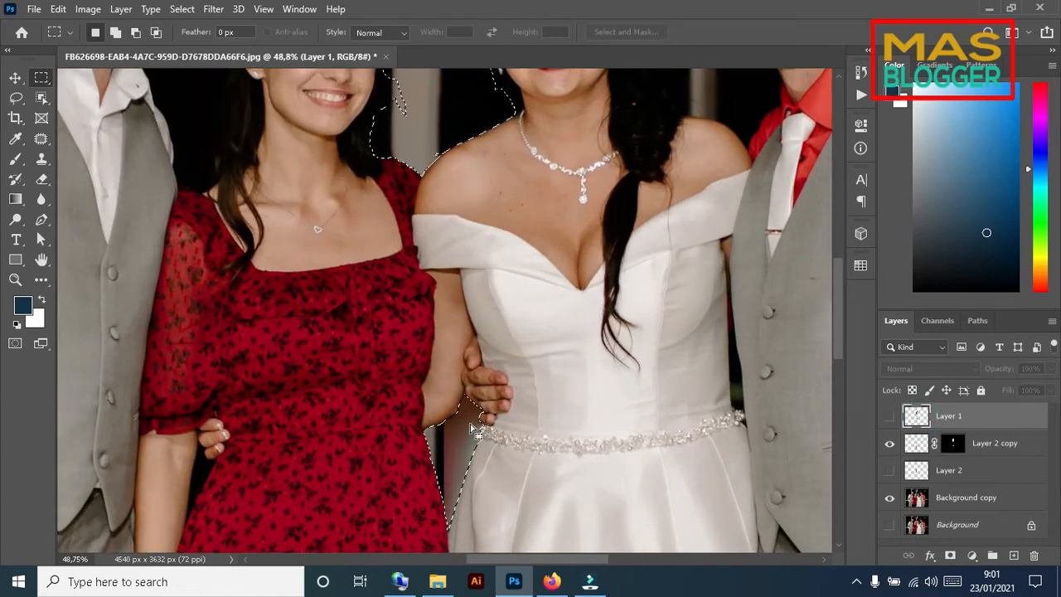
pyautogui.scroll(-3, 435, 379)
pyautogui.scroll(3, 436, 379)
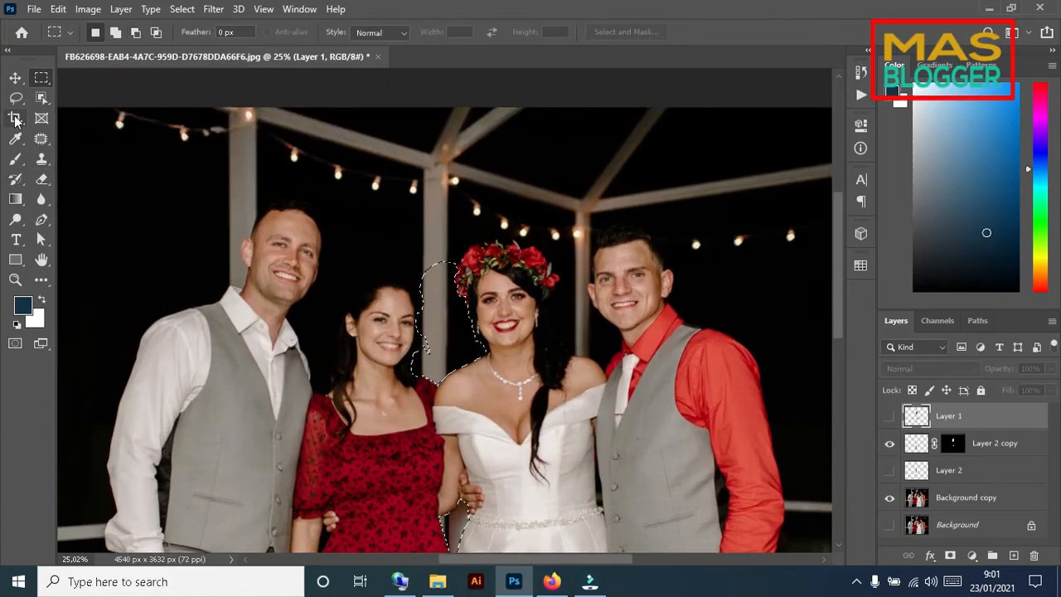
# - On Background copy, clone dark background over the leftover shirt in the gap between the red dress and the bride's waist, and deselect
pyautogui.click(41, 163)
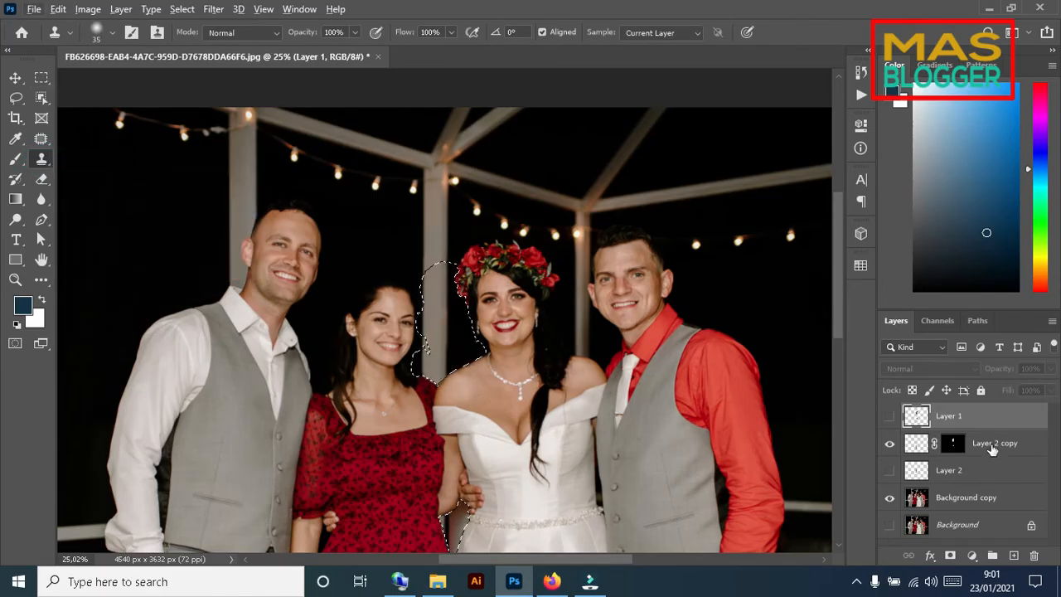
pyautogui.click(994, 498)
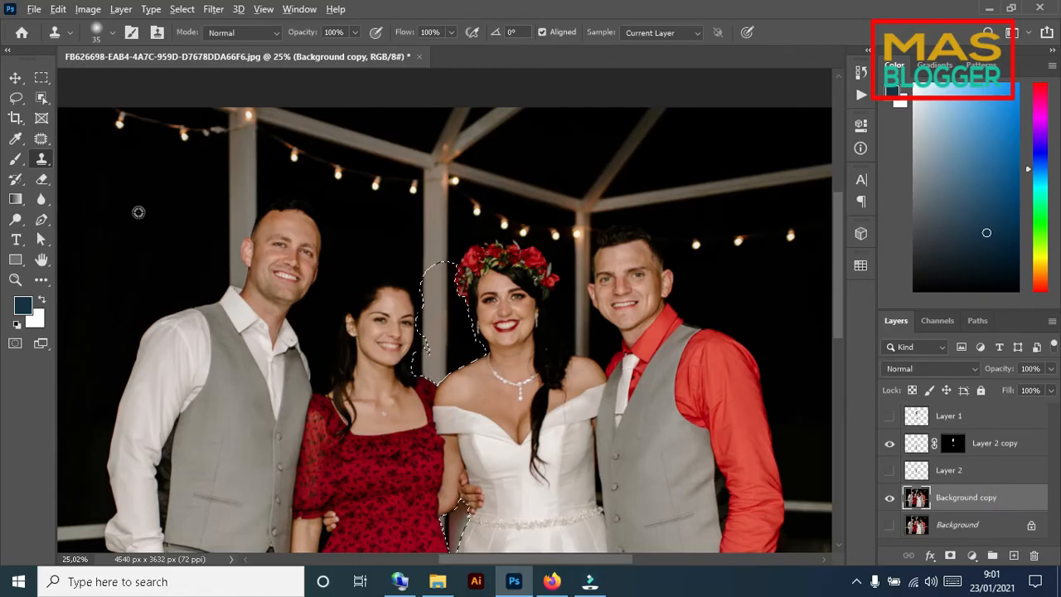
pyautogui.scroll(-4, 137, 211)
pyautogui.scroll(6, 422, 370)
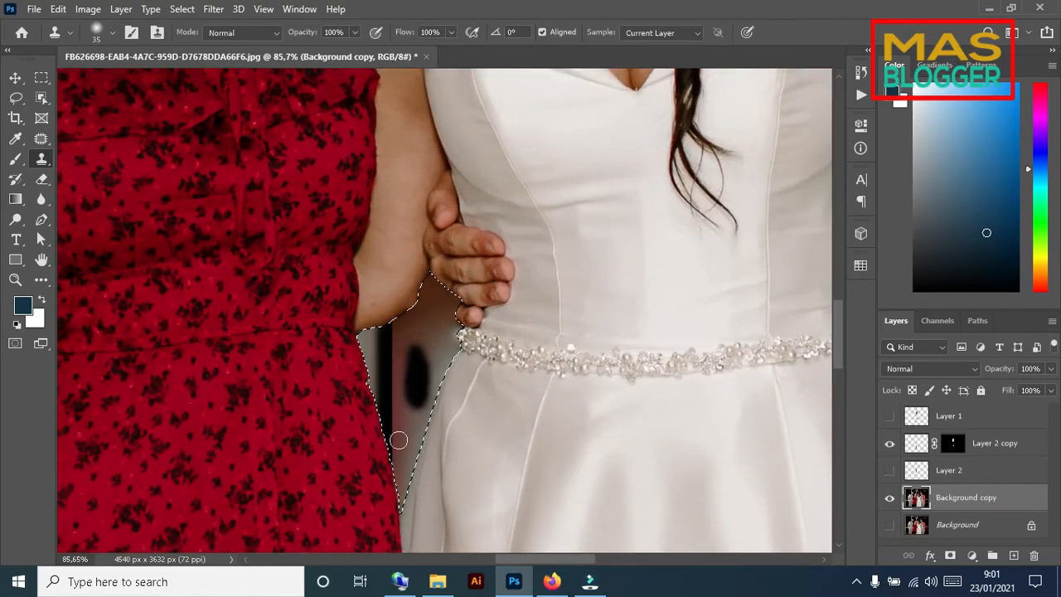
pyautogui.moveTo(398, 440)
pyautogui.mouseDown()
pyautogui.moveTo(398, 490)
pyautogui.moveTo(429, 391)
pyautogui.mouseUp()
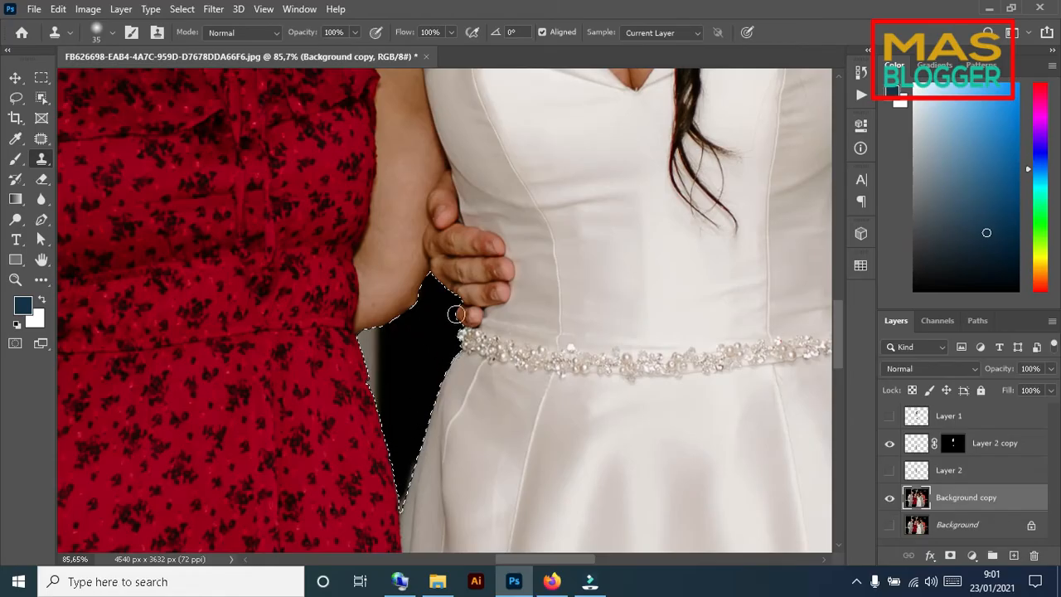
pyautogui.hotkey('ctrl', 'd')
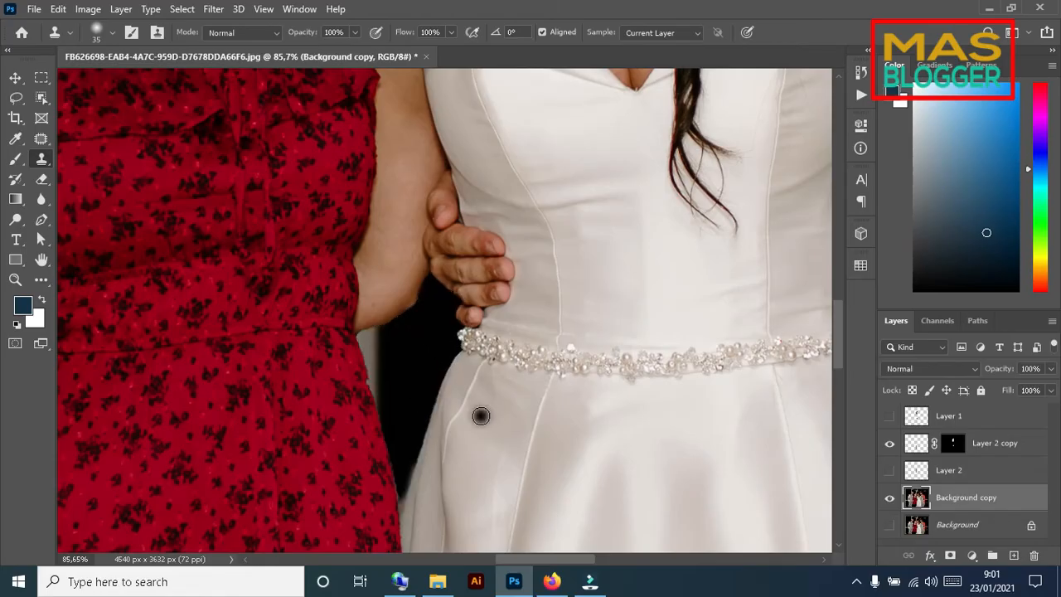
# - Examine the retouched gap beside the bride's waist, the area around her flower crown and the whole photo
pyautogui.scroll(-1, 415, 372)
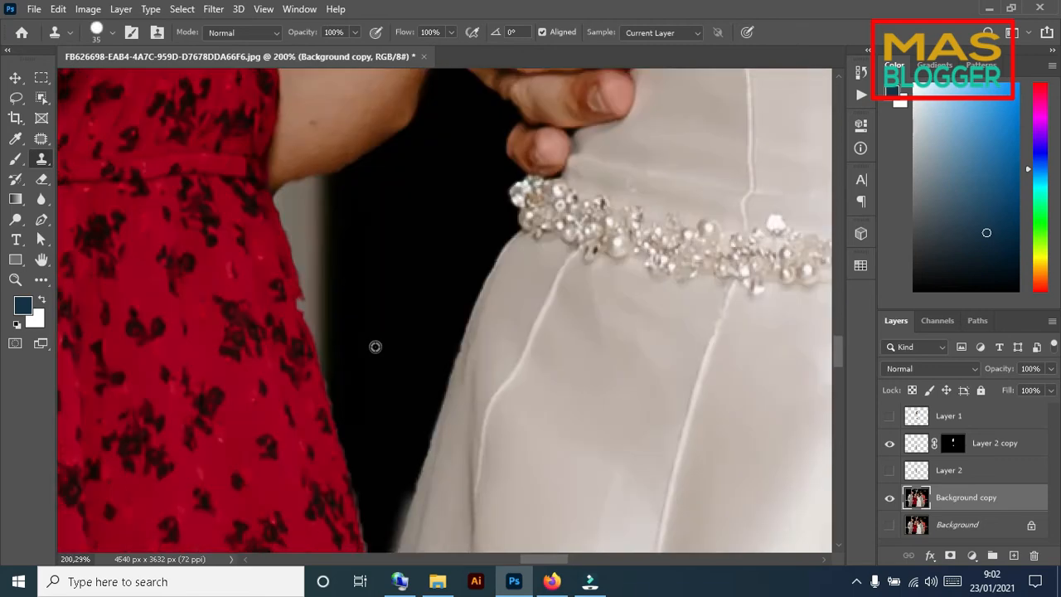
pyautogui.scroll(1, 376, 347)
pyautogui.scroll(-1, 398, 351)
pyautogui.scroll(-6, 399, 351)
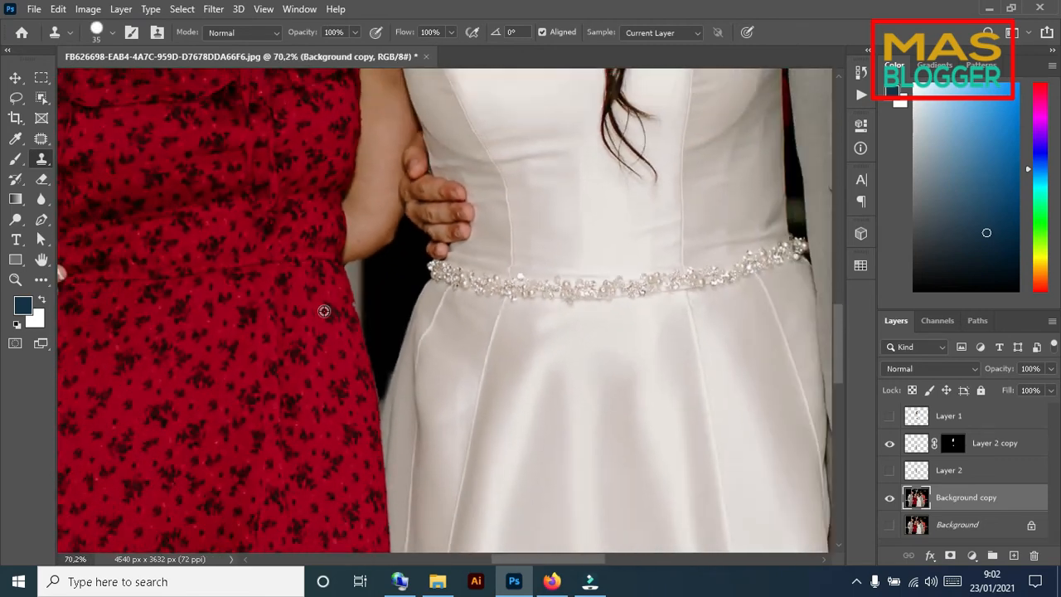
pyautogui.scroll(4, 371, 181)
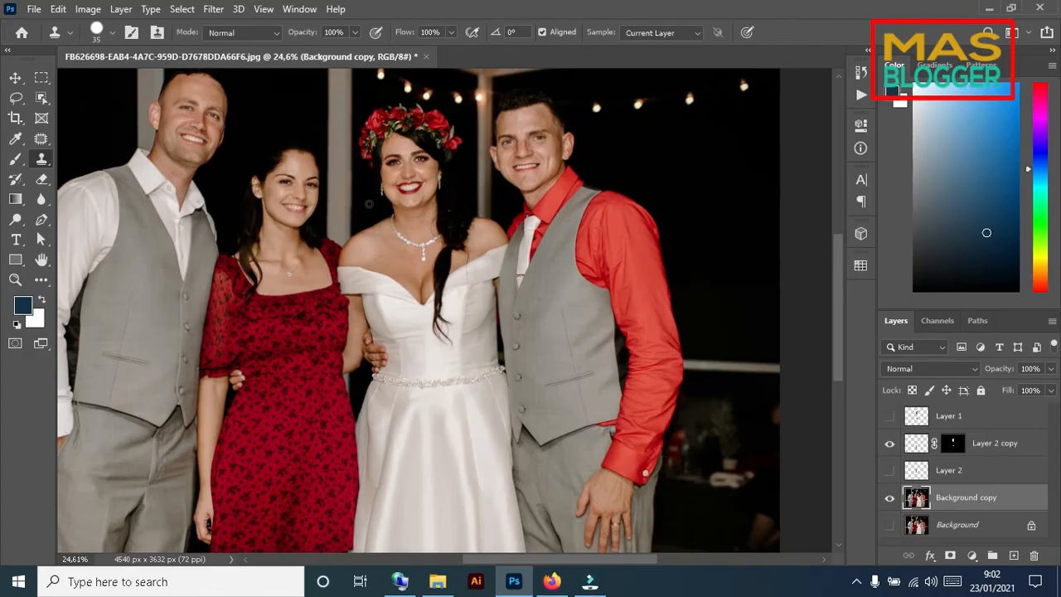
pyautogui.scroll(-4, 355, 246)
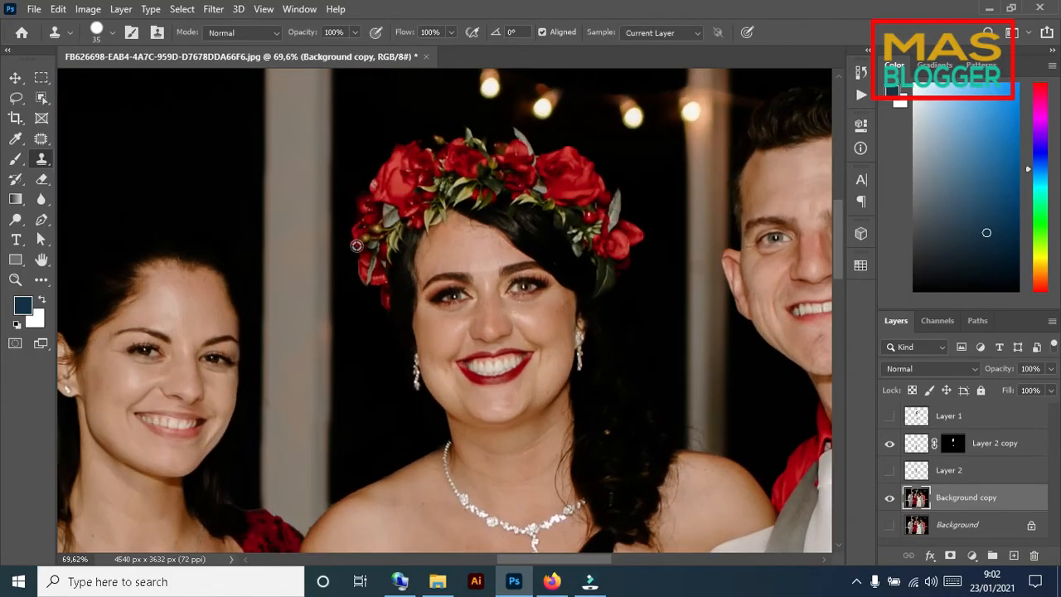
pyautogui.scroll(-3, 315, 277)
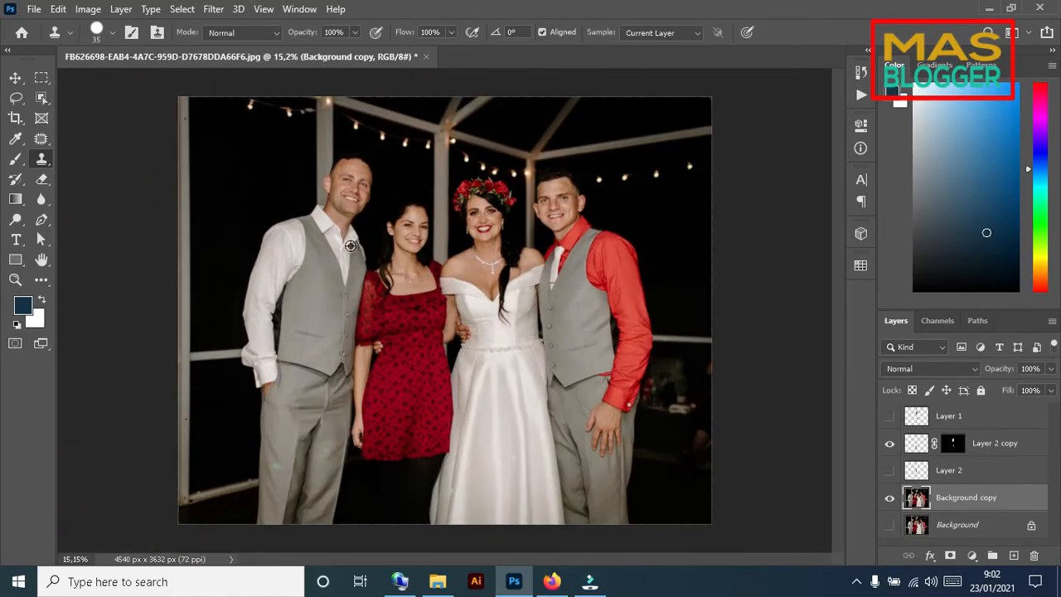
pyautogui.scroll(4, 487, 277)
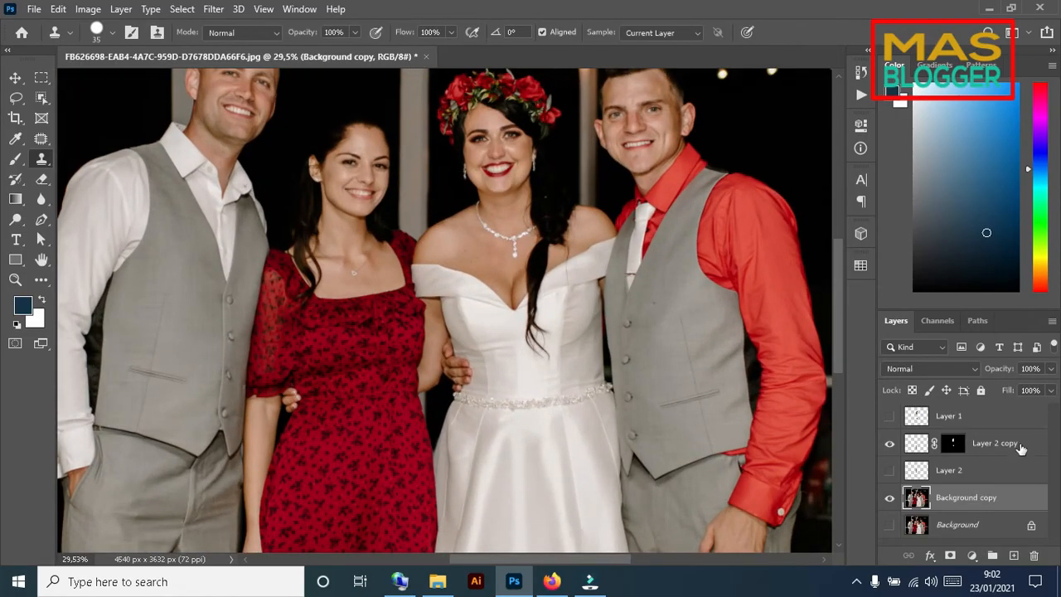
# - Delete the hidden Layer 2 between Layer 2 copy and Background copy
pyautogui.keyDown('ctrl'); pyautogui.click(1024, 443); pyautogui.keyUp('ctrl')
pyautogui.click(1006, 476)
pyautogui.press('Delete')
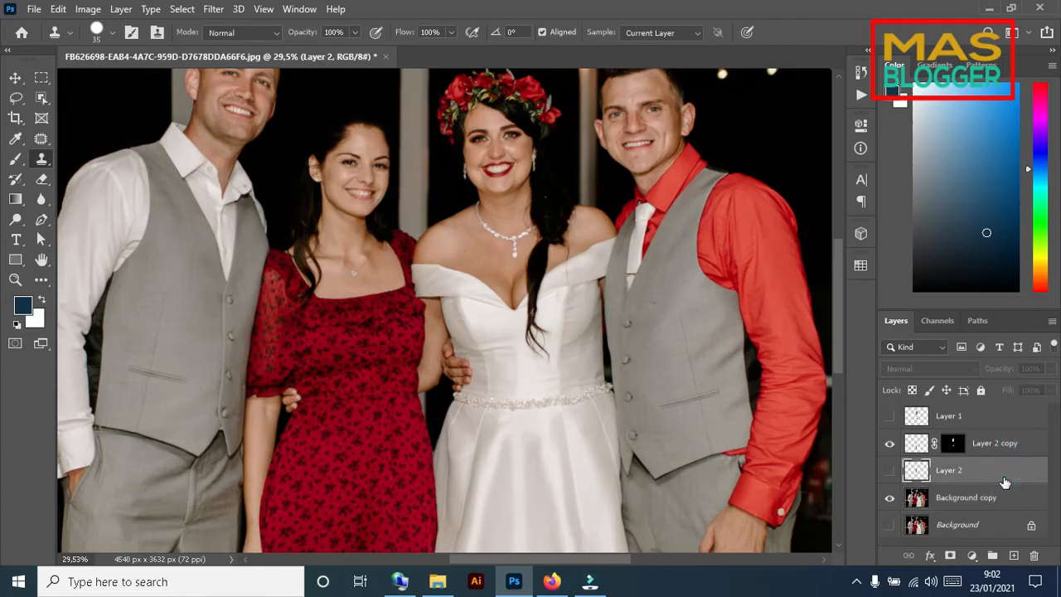
# - Select Layer 2 copy and Background copy and stamp the visible result into a new merged layer above them
pyautogui.keyDown('ctrl'); pyautogui.click(995, 442); pyautogui.keyUp('ctrl')
pyautogui.rightClick(1006, 469)
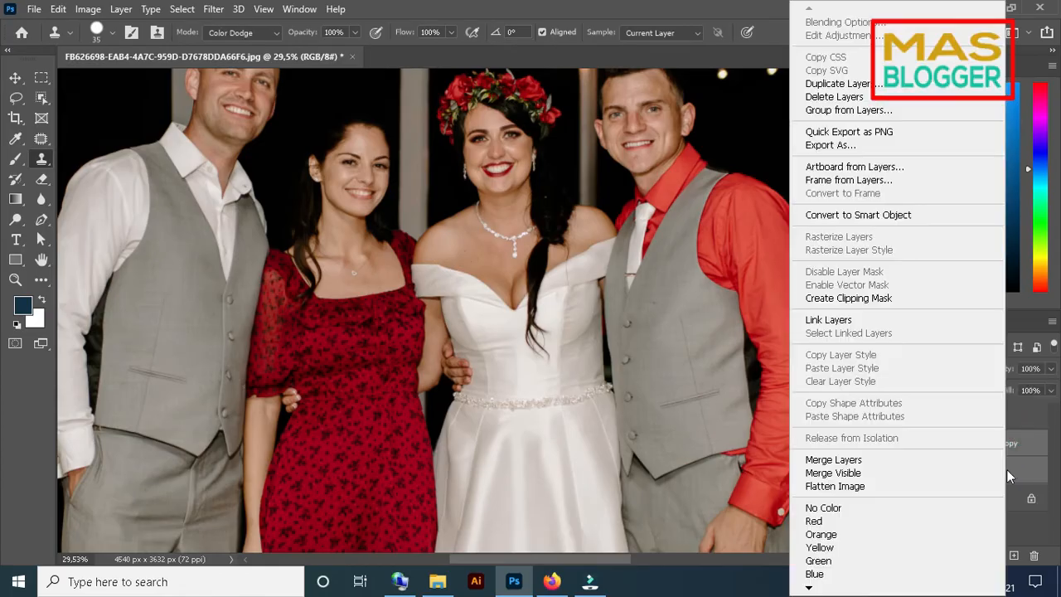
pyautogui.click(882, 464)
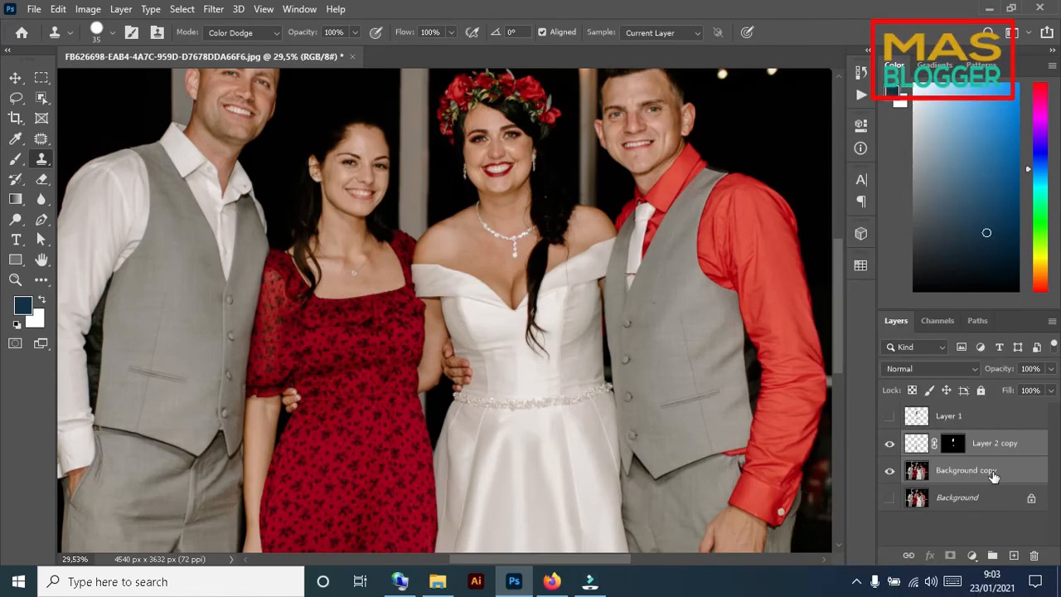
pyautogui.hotkey('ctrl', 'alt', 'e')
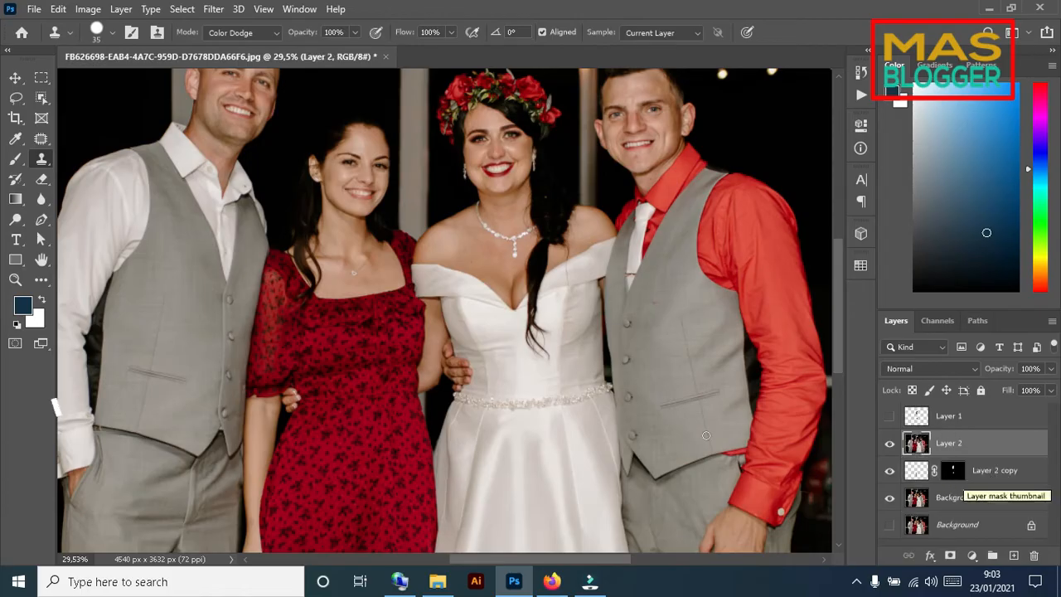
# - Hide Layer 2 copy and Background copy and show the original Background beneath the merged layer
pyautogui.scroll(-3, 705, 435)
pyautogui.click(889, 470)
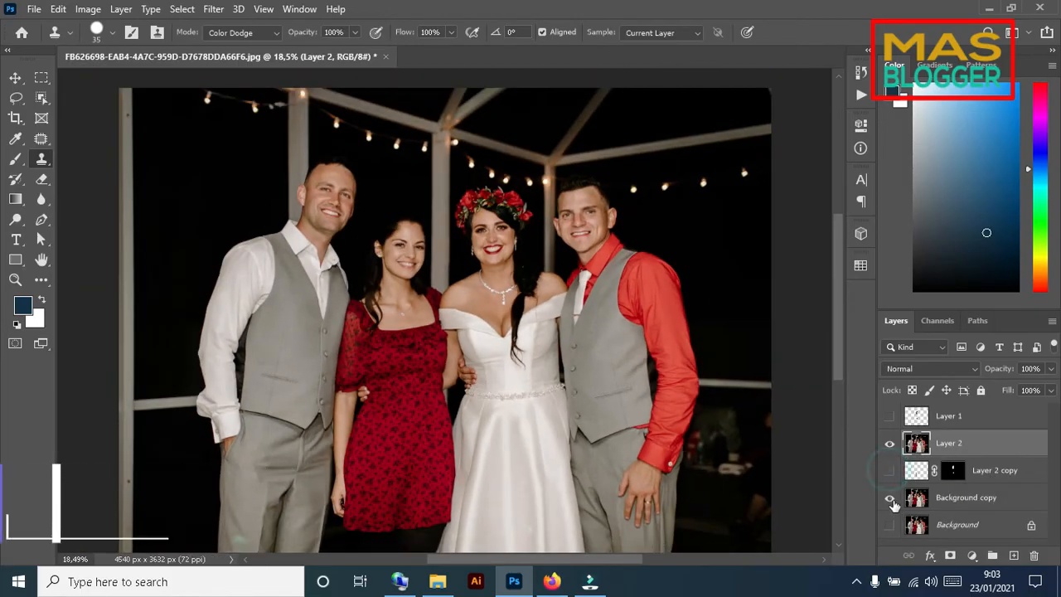
pyautogui.click(889, 498)
pyautogui.click(889, 525)
# - Toggle the merged layer's visibility to compare the retouched photo with the original, and inspect the area beside the bride
pyautogui.click(889, 443)
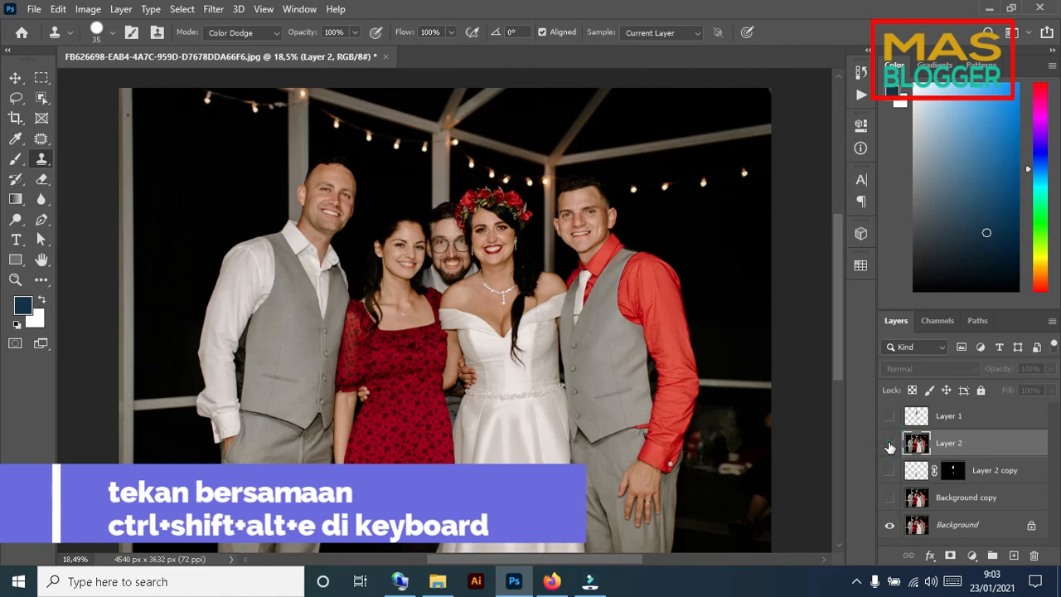
pyautogui.scroll(-2, 480, 344)
pyautogui.scroll(1, 477, 341)
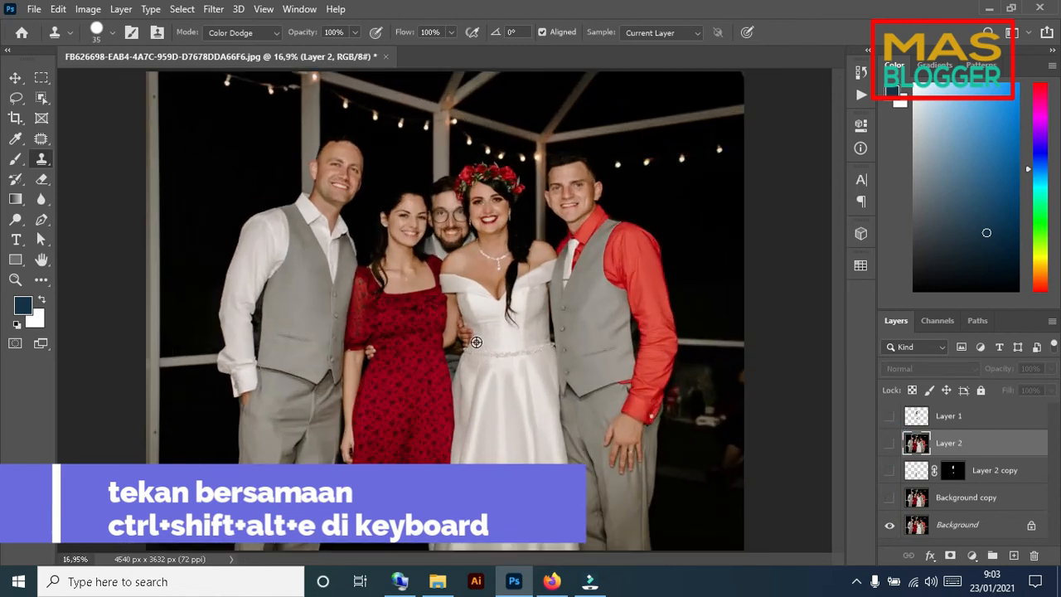
pyautogui.click(889, 445)
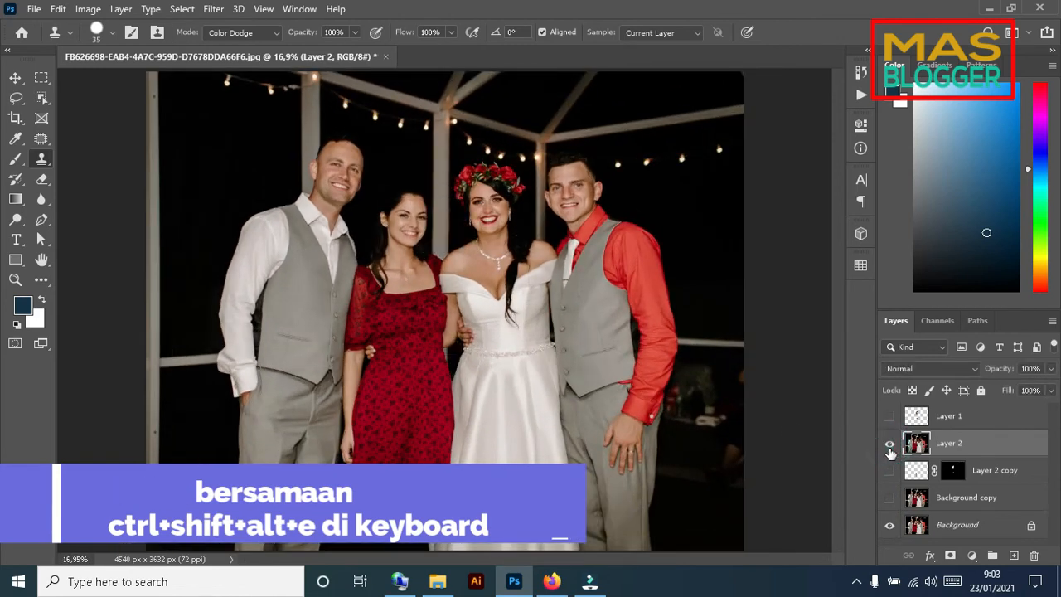
pyautogui.click(889, 445)
pyautogui.click(889, 445)
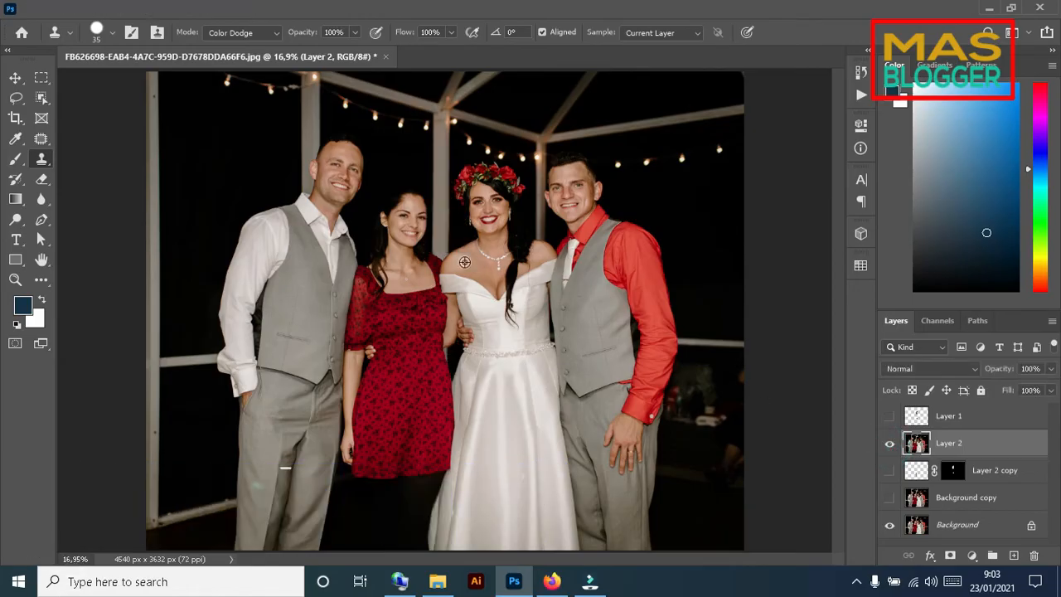
pyautogui.scroll(4, 450, 245)
pyautogui.scroll(1, 450, 245)
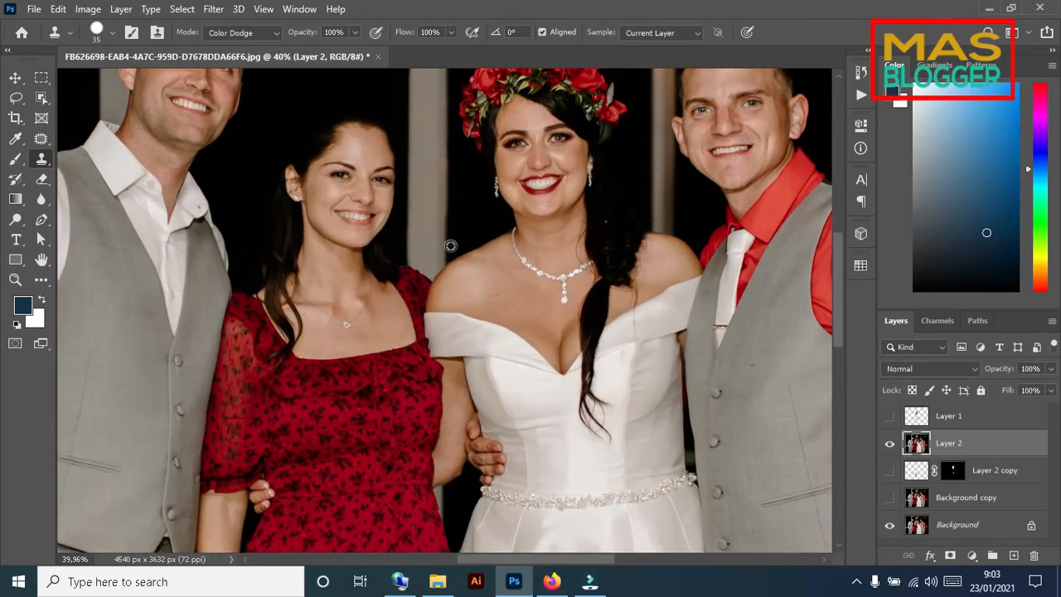
pyautogui.scroll(-4, 429, 402)
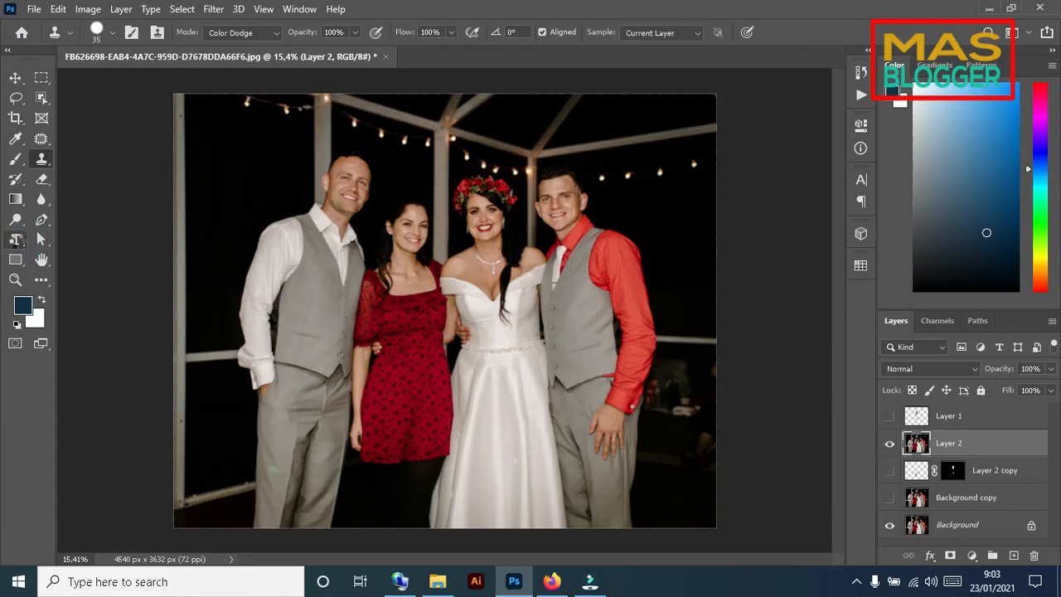
# - Add a large horizontal text watermark reading "by" and the author's name in lime-green Anton across the lower part of the photo
pyautogui.click(16, 239)
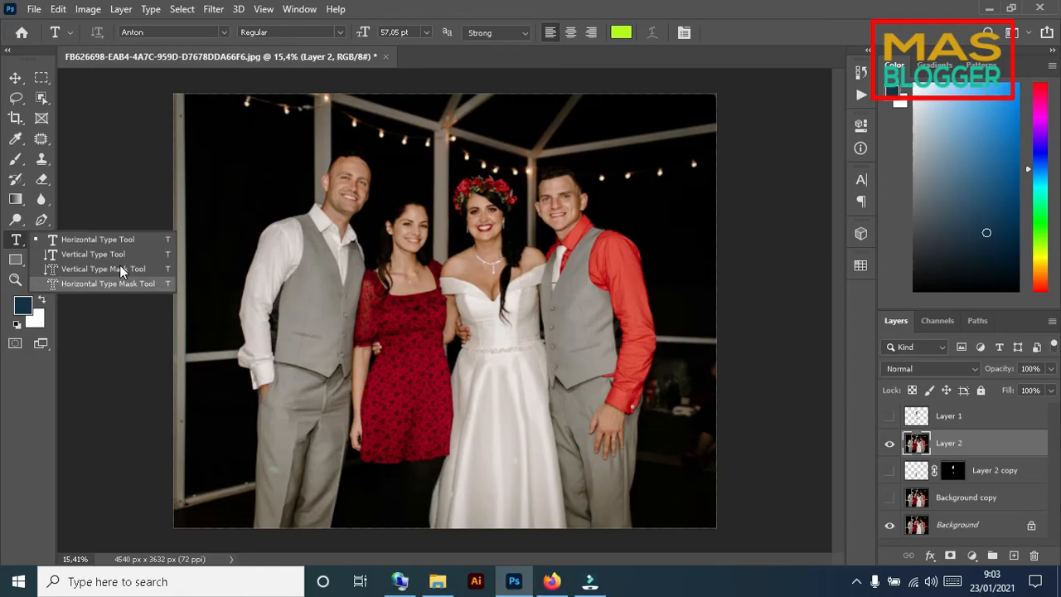
pyautogui.click(104, 240)
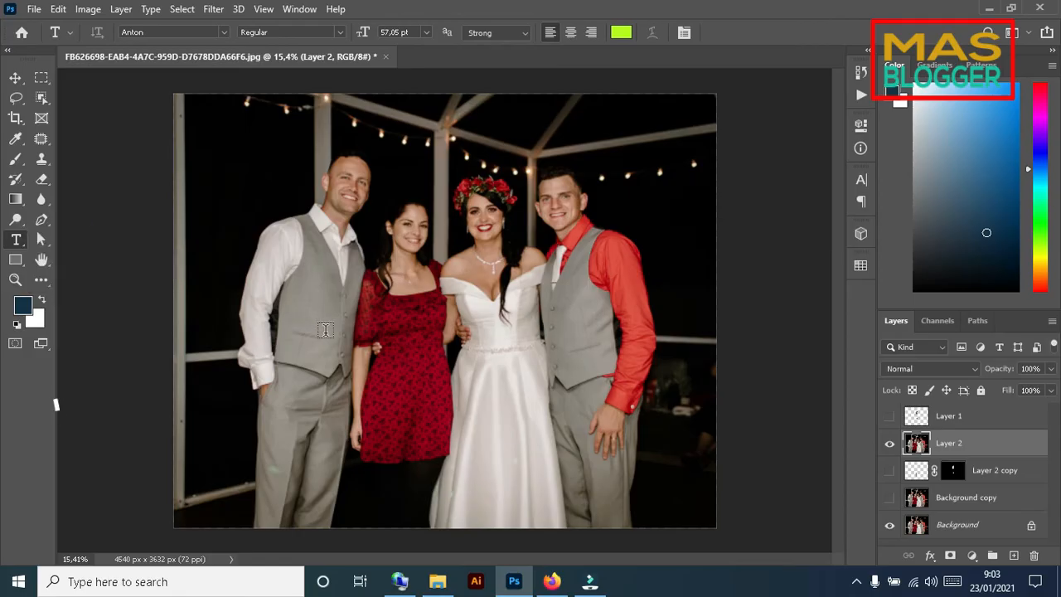
pyautogui.click(325, 330)
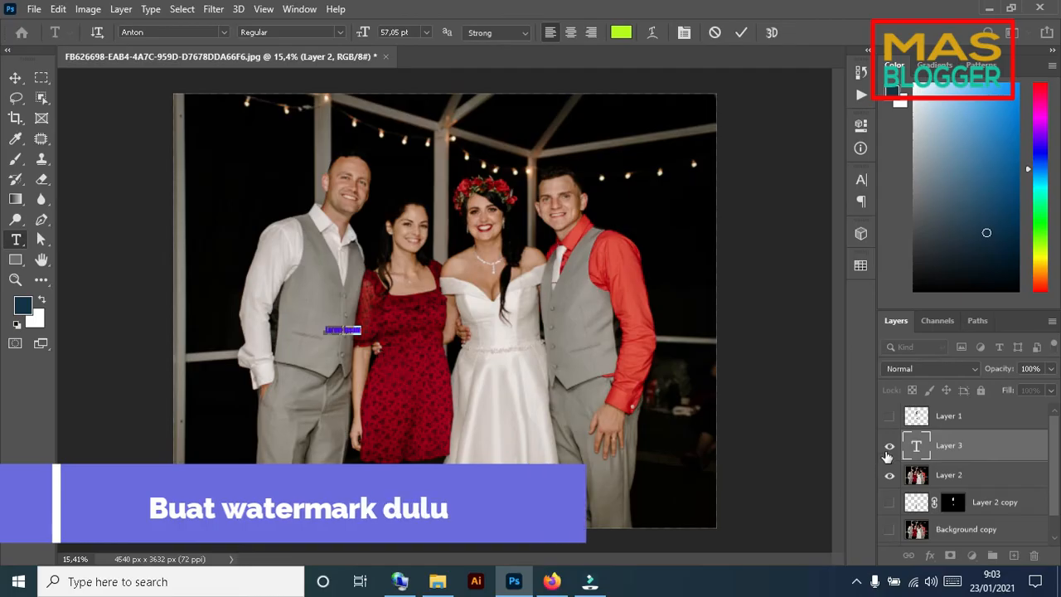
pyautogui.click(916, 446)
pyautogui.doubleClick(917, 446)
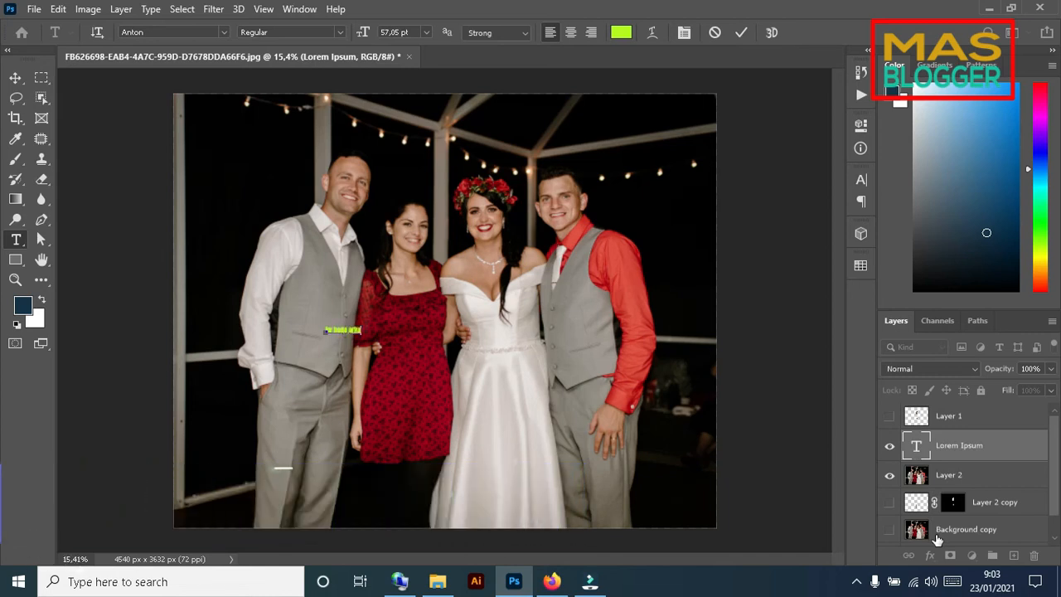
pyautogui.click(741, 32)
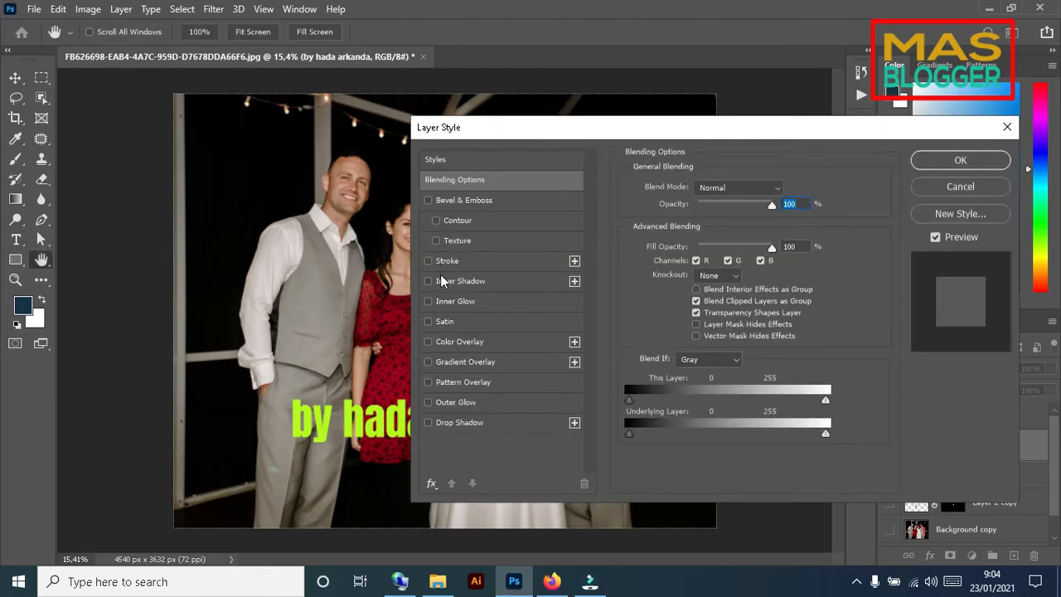
# - Add a black outside stroke of 13 px to the text watermark
pyautogui.click(428, 262)
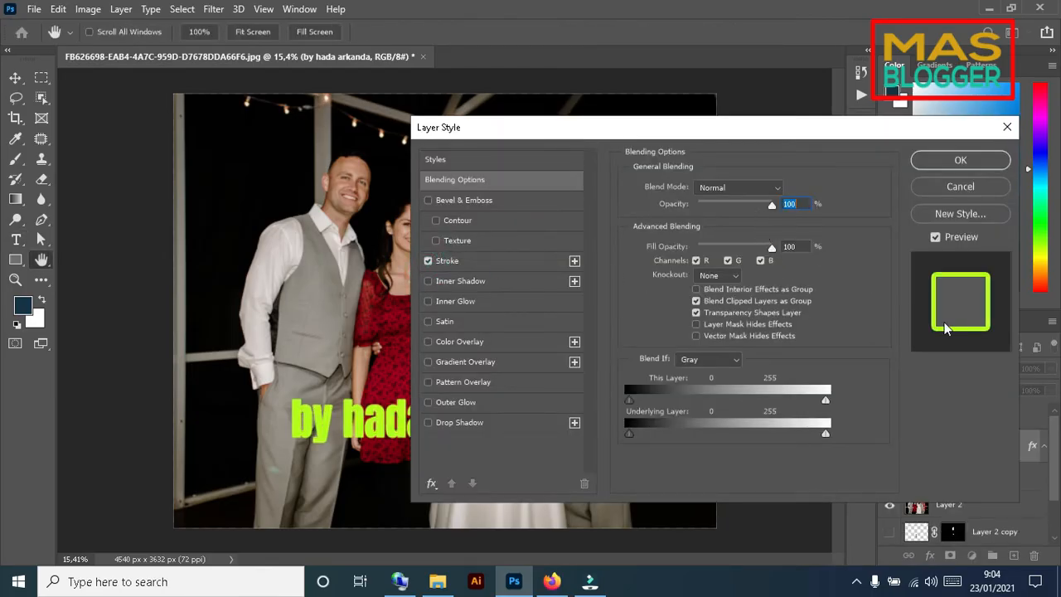
pyautogui.click(466, 262)
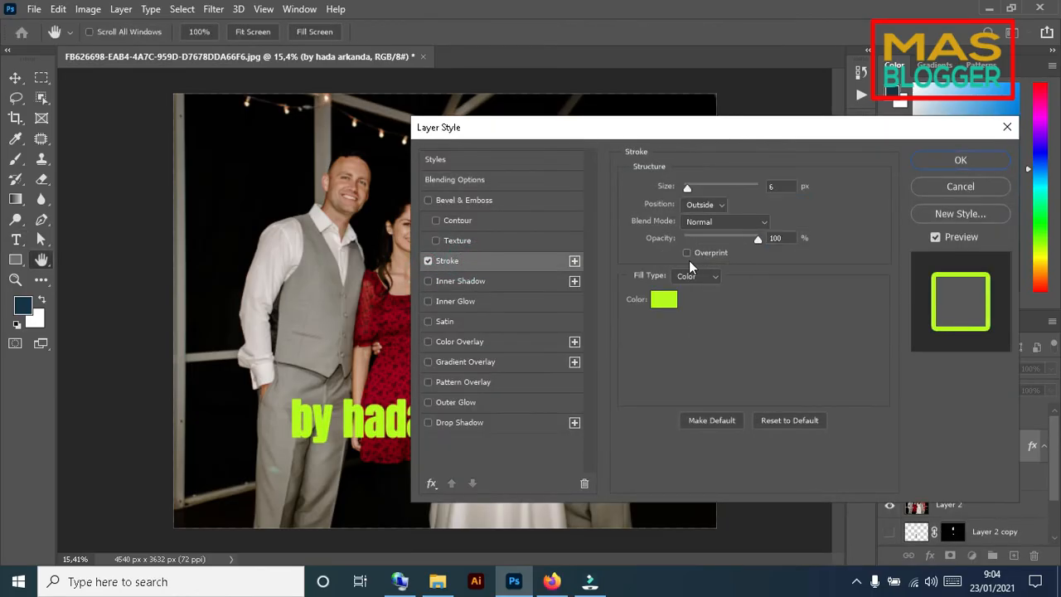
pyautogui.click(668, 300)
pyautogui.moveTo(688, 276); pyautogui.dragTo(567, 469)
pyautogui.click(973, 157)
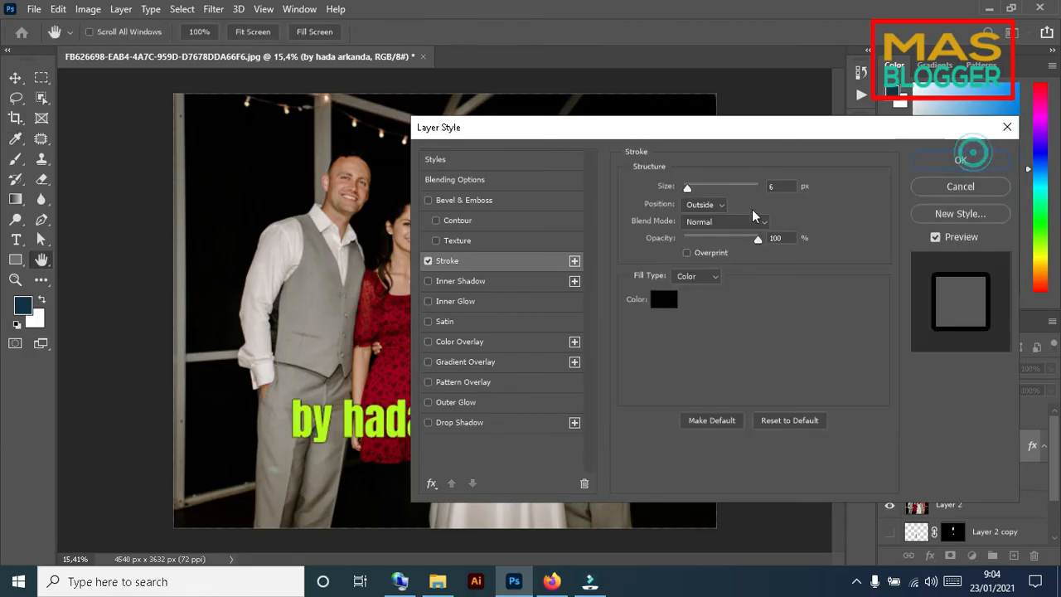
pyautogui.moveTo(688, 190); pyautogui.dragTo(695, 191)
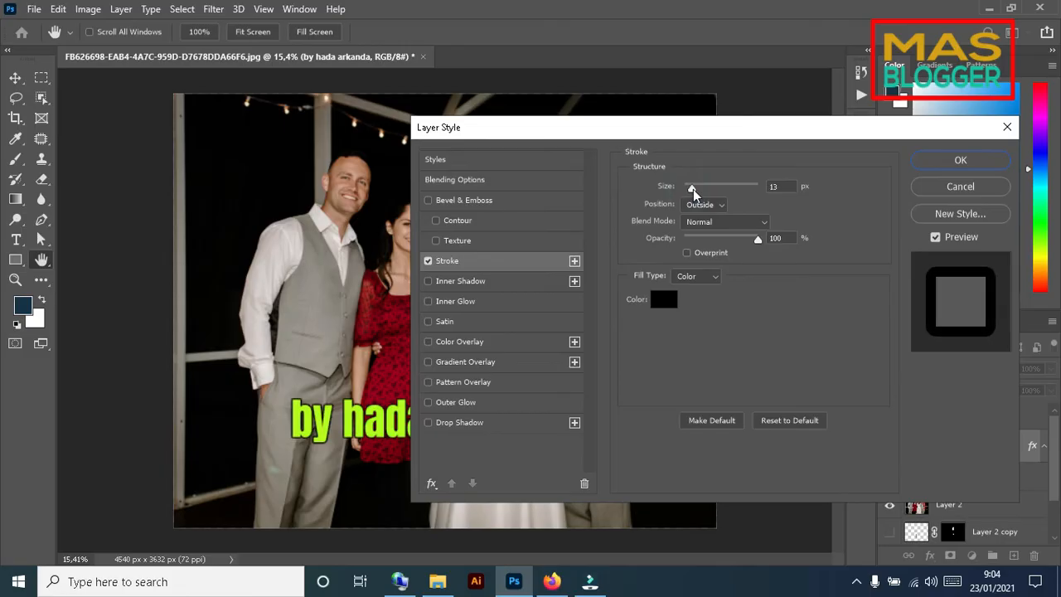
pyautogui.click(959, 160)
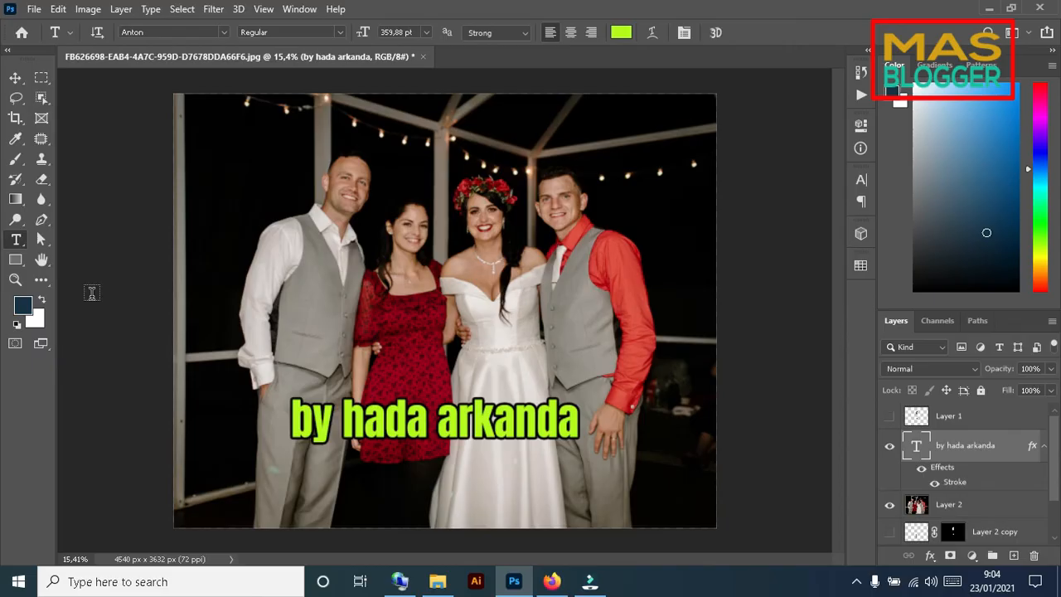
# - Enlarge the view until the four people and the watermark fill the canvas, and capture the screen
pyautogui.scroll(4, 326, 220)
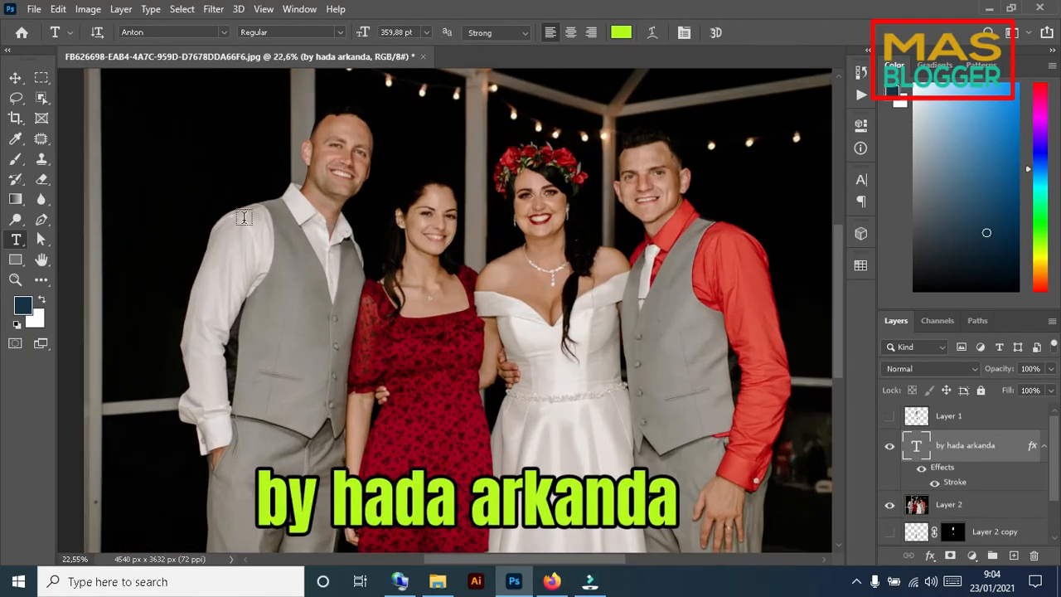
pyautogui.scroll(-2, 244, 217)
pyautogui.scroll(3, 248, 240)
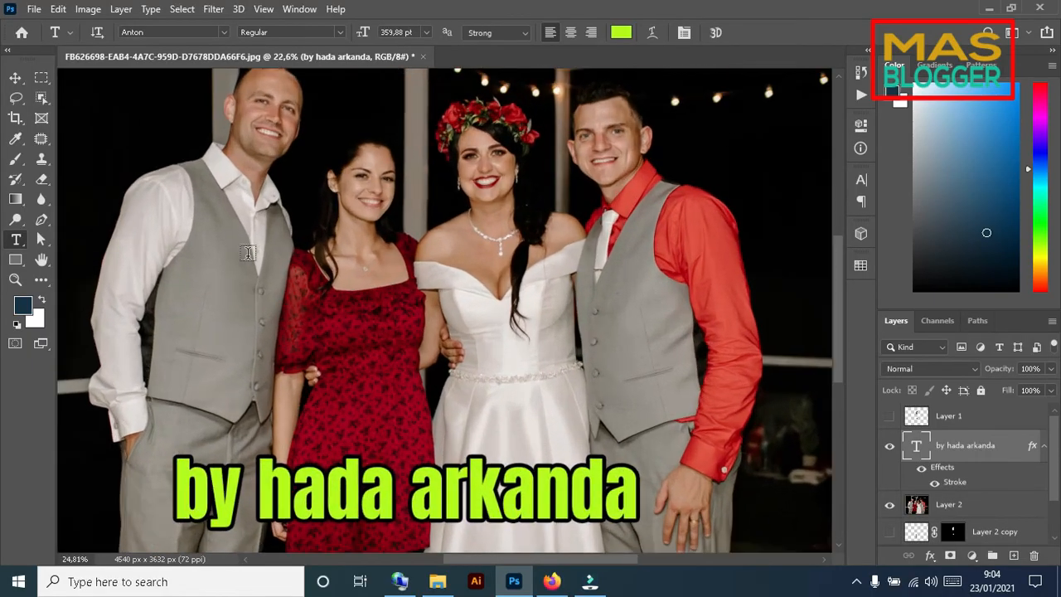
pyautogui.scroll(-1, 264, 271)
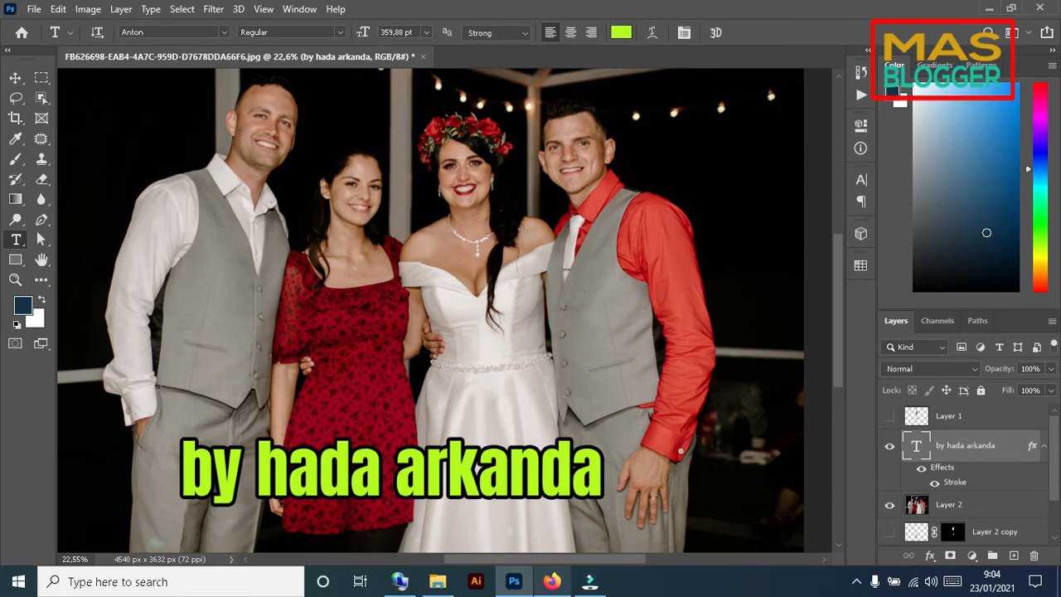
# - Switch to Firefox, open the "Photoshop out Photo Bomber" job on Upwork and start a proposal for it
pyautogui.click(551, 581)
pyautogui.click(418, 16)
pyautogui.rightClick(520, 207)
pyautogui.click(626, 222)
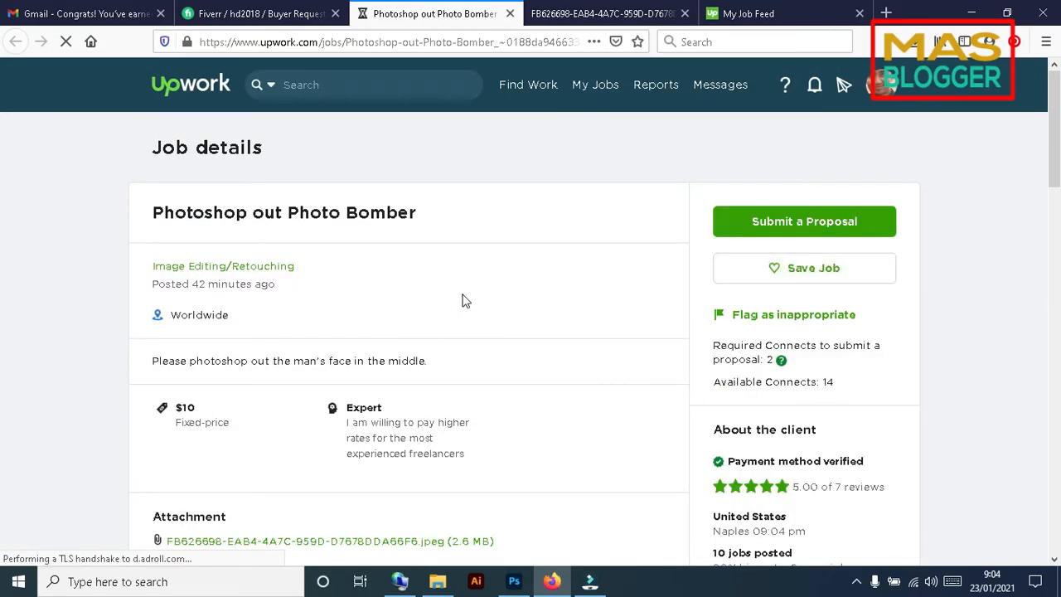
pyautogui.scroll(-10, 462, 298)
pyautogui.scroll(10, 315, 249)
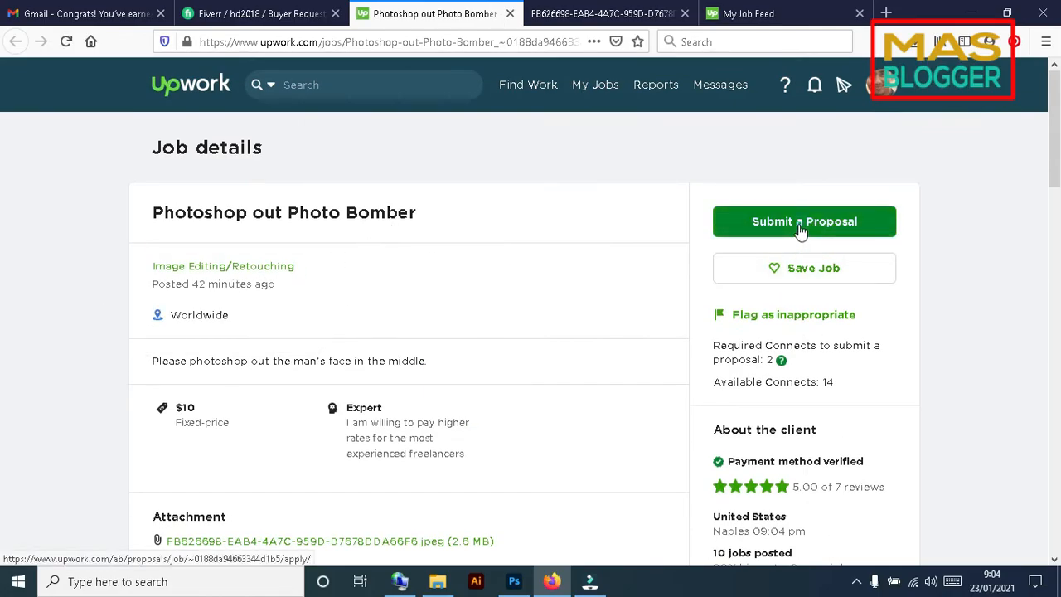
pyautogui.click(798, 228)
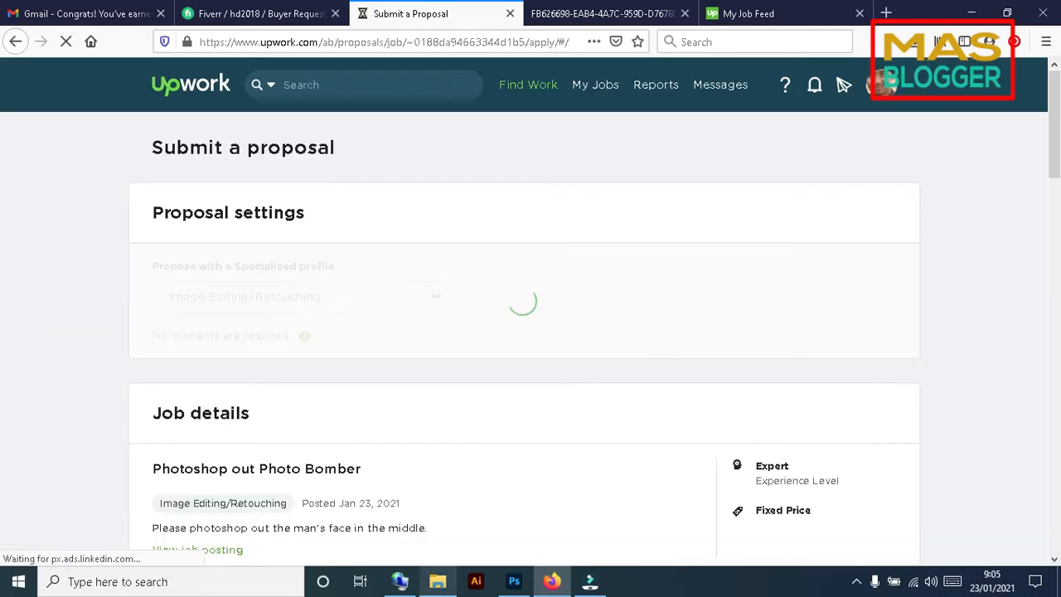
# - Open Paint and paste the screen capture of the watermarked photo into the blank canvas
pyautogui.click(208, 584)
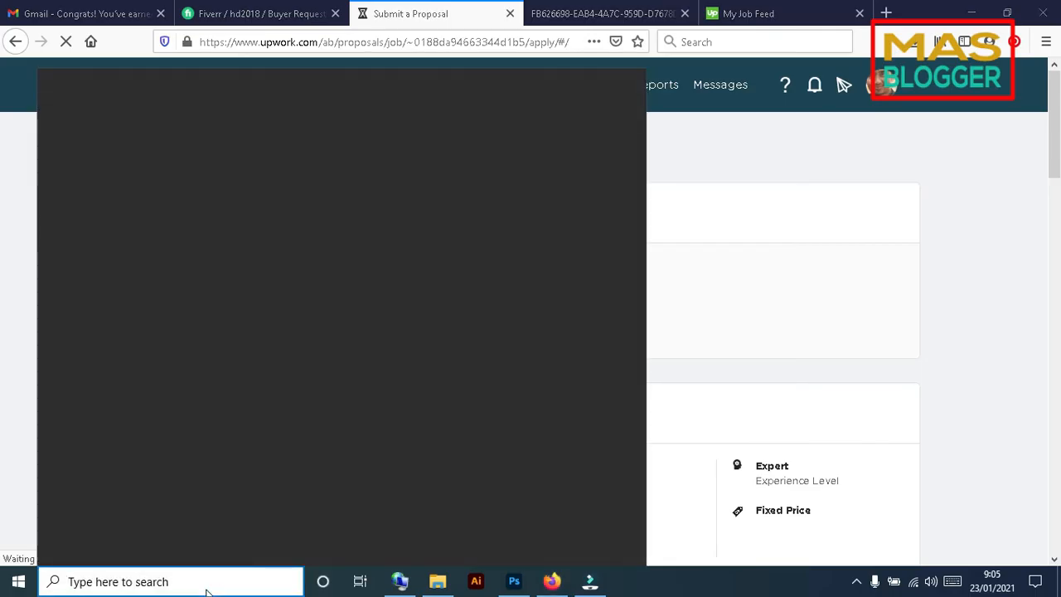
pyautogui.write('paint')
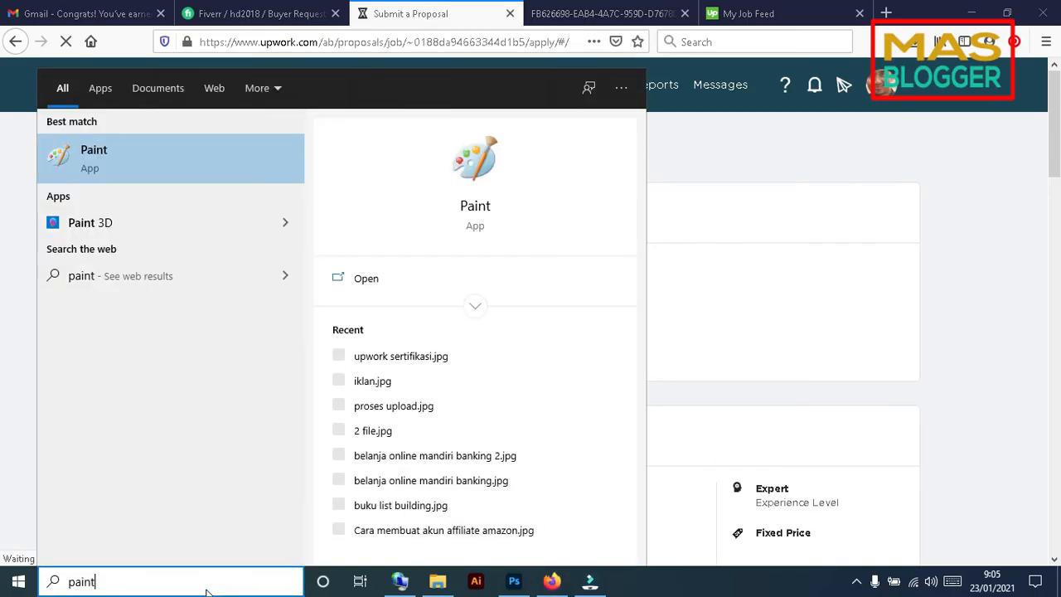
pyautogui.press('Return')
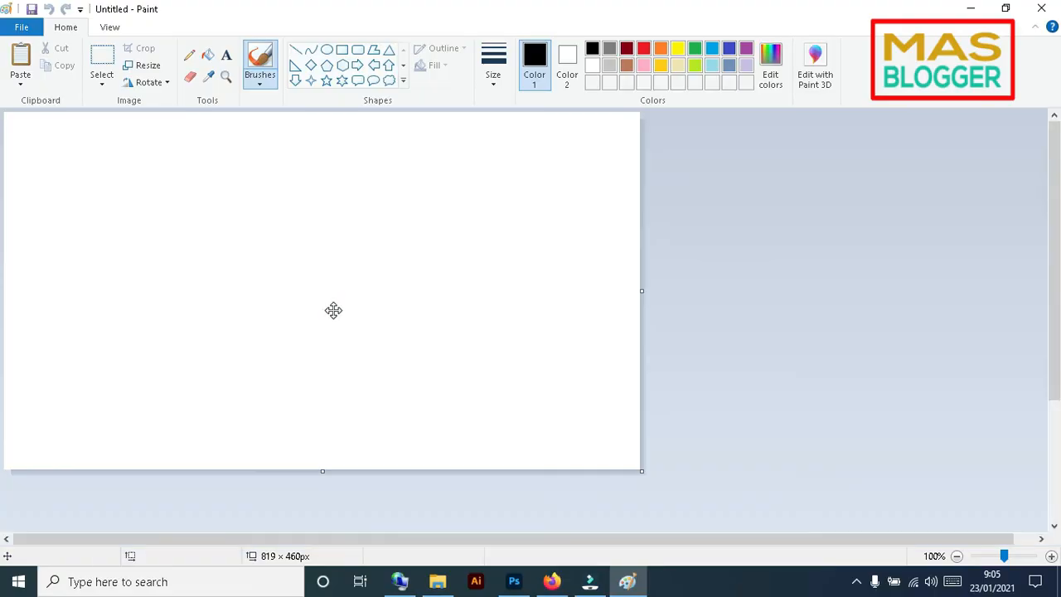
pyautogui.hotkey('ctrl', 'v')
pyautogui.scroll(-2, 349, 276)
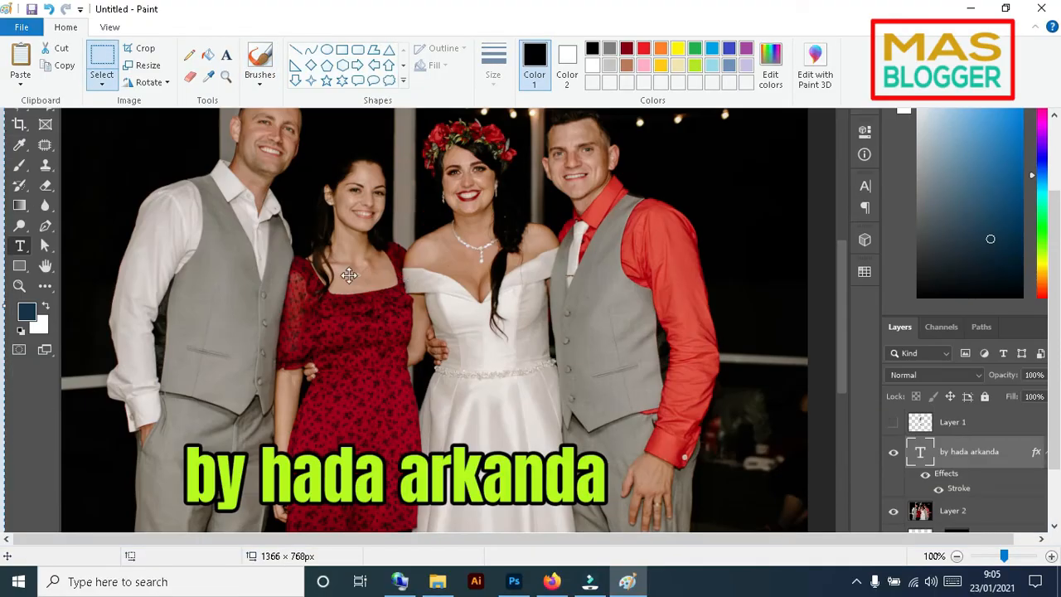
# - Save the pasted capture as a JPEG picture named "check this sample" on the DATA (E:) drive
pyautogui.click(18, 27)
pyautogui.moveTo(61, 158)
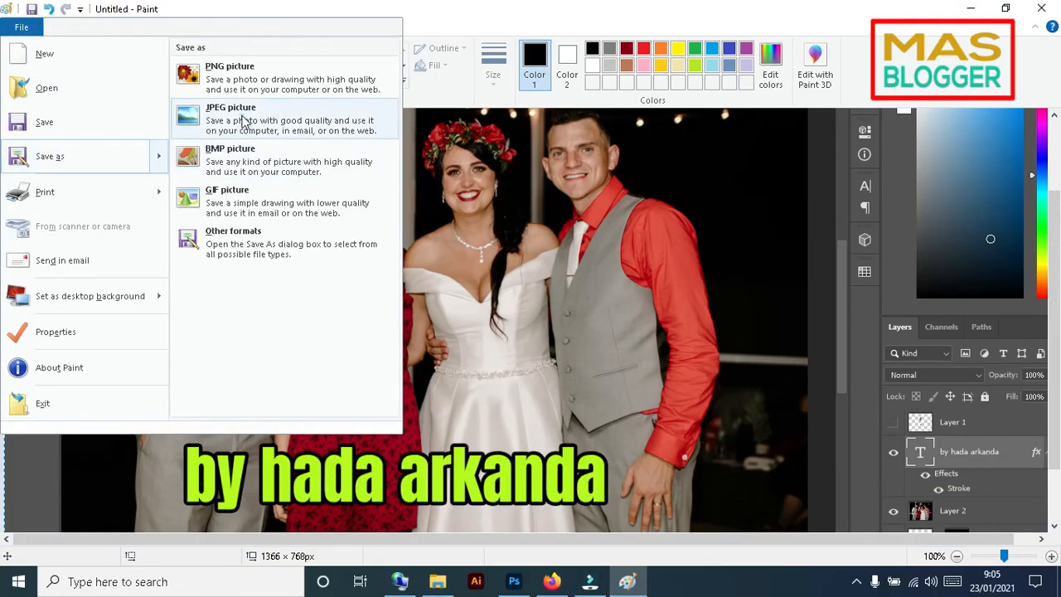
pyautogui.click(242, 117)
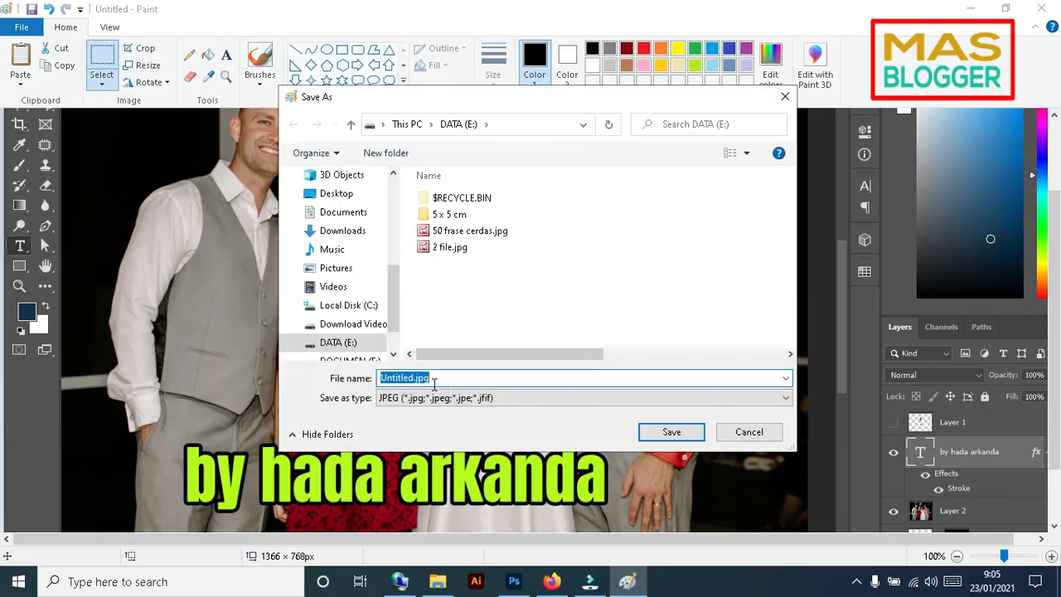
pyautogui.doubleClick(403, 377)
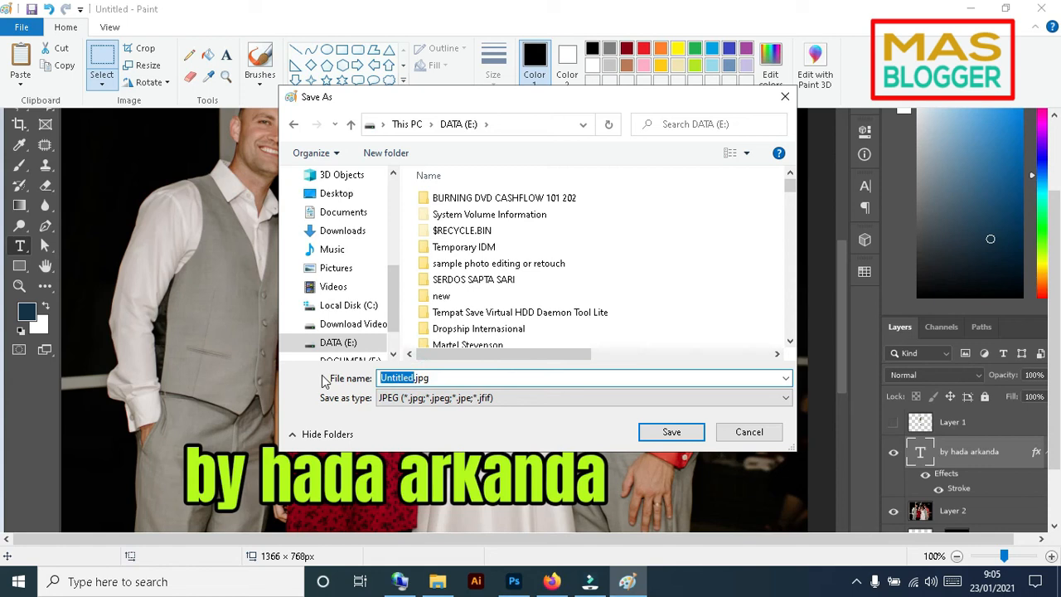
pyautogui.write('check this sample')
pyautogui.press('Return')
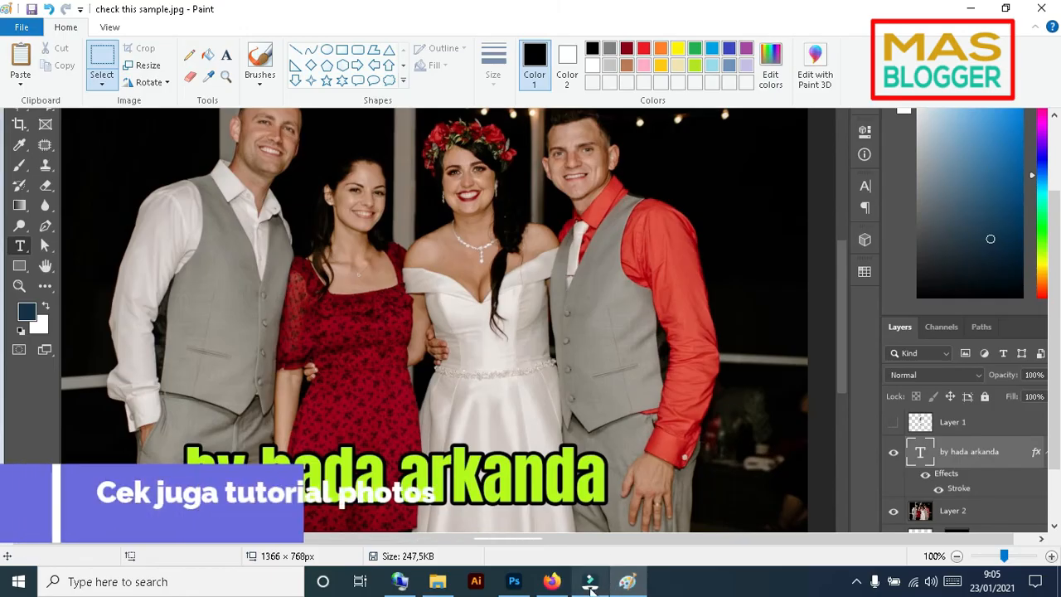
# - Switch back to the Upwork proposal in Firefox and set its payment terms to By project
pyautogui.click(548, 583)
pyautogui.scroll(-5, 422, 436)
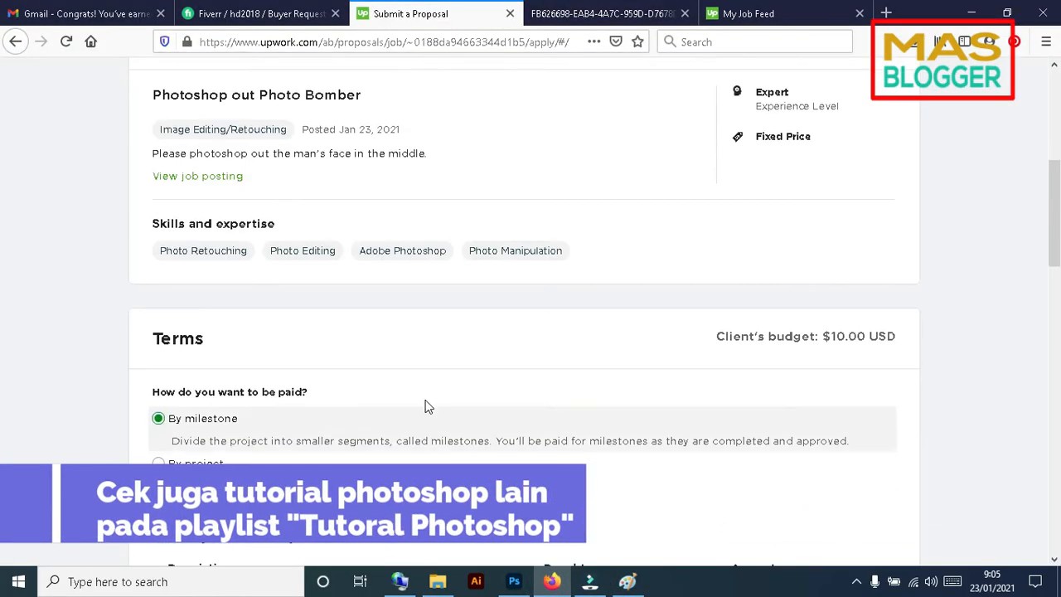
pyautogui.scroll(5, 426, 406)
pyautogui.scroll(-8, 232, 373)
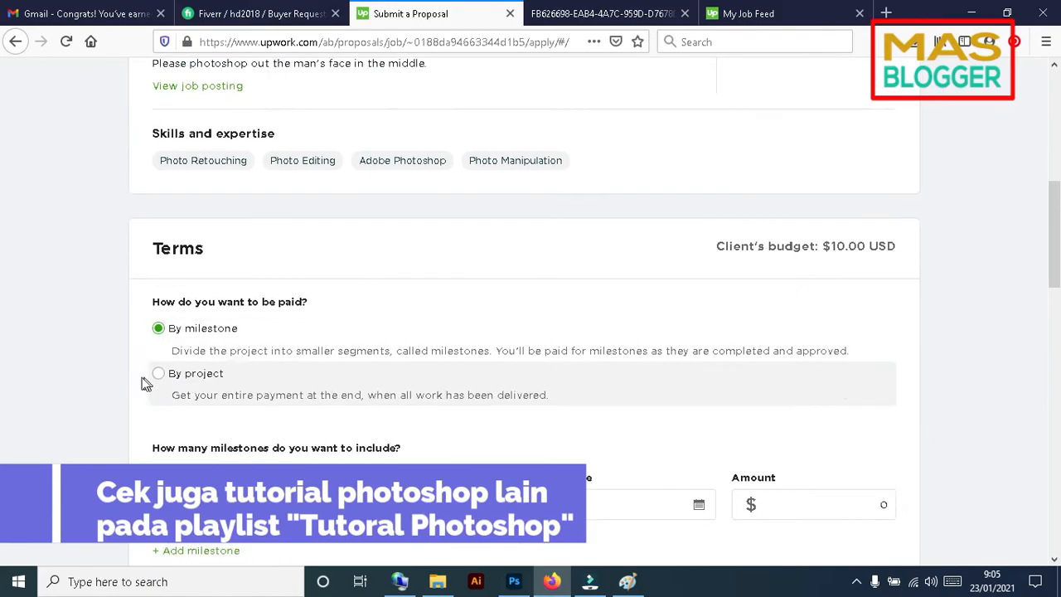
pyautogui.scroll(-2, 91, 324)
pyautogui.click(240, 198)
pyautogui.write('1')
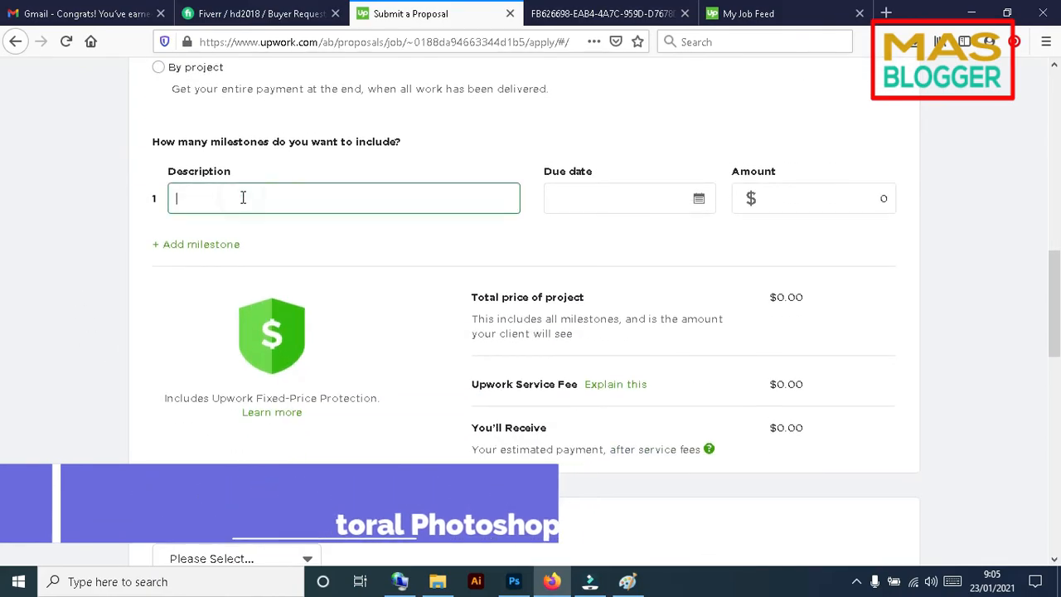
pyautogui.scroll(5, 249, 249)
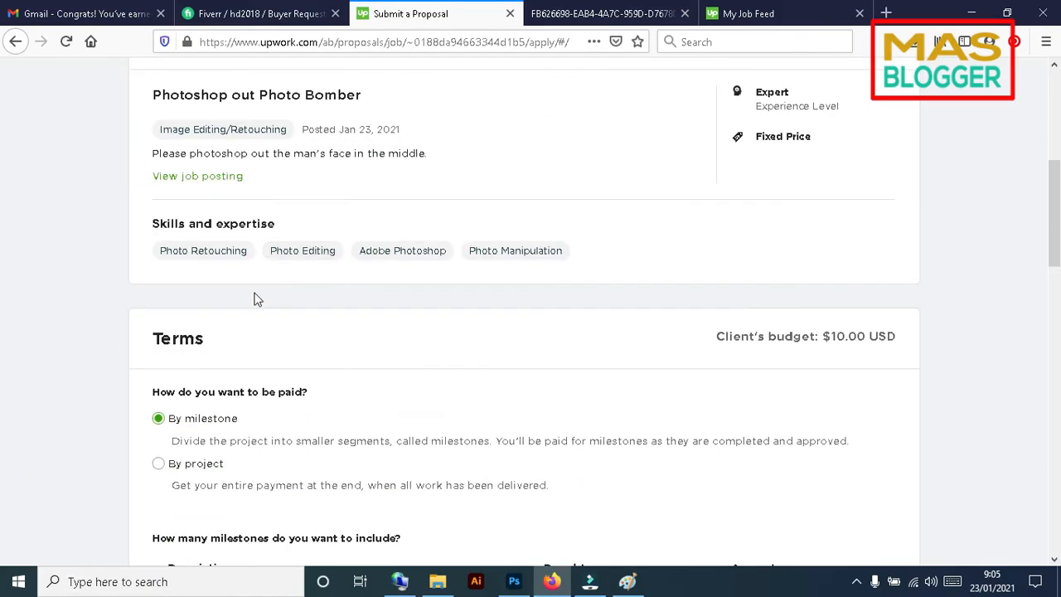
pyautogui.click(159, 466)
# - Set the proposal's project duration to "Less than 1 month"
pyautogui.scroll(-8, 360, 367)
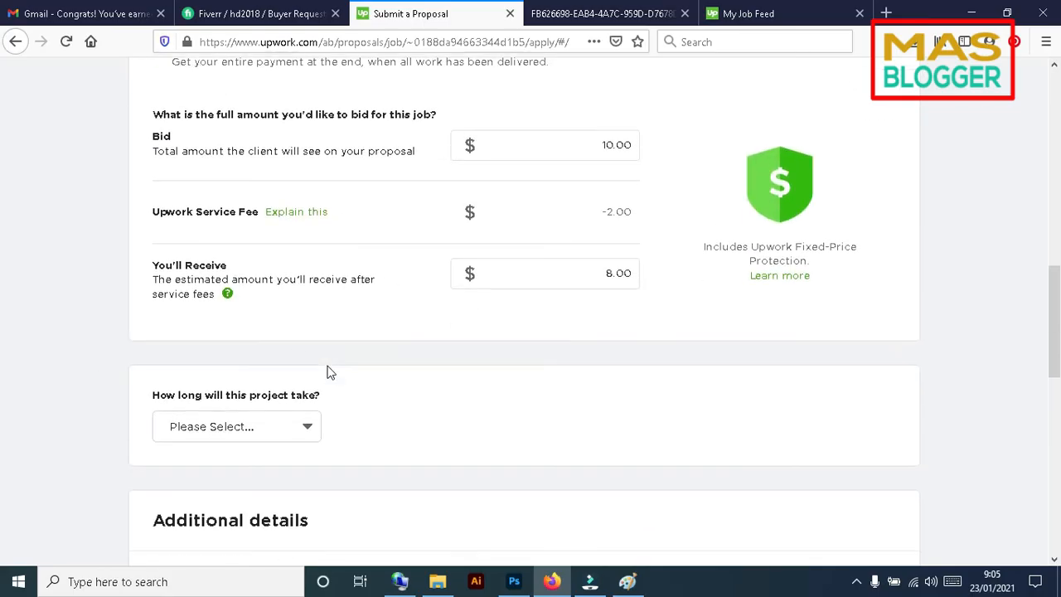
pyautogui.click(298, 218)
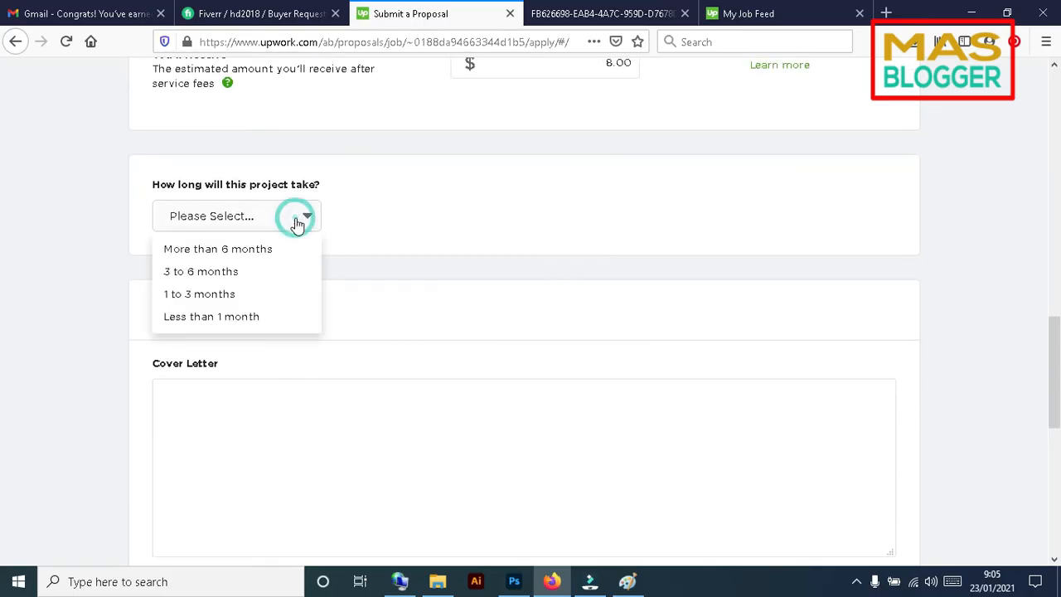
pyautogui.click(221, 319)
# - Write the cover letter "Hi I have finish you image and making sample. Please check and let me know your comment. best wishes", signed with the first name
pyautogui.click(298, 430)
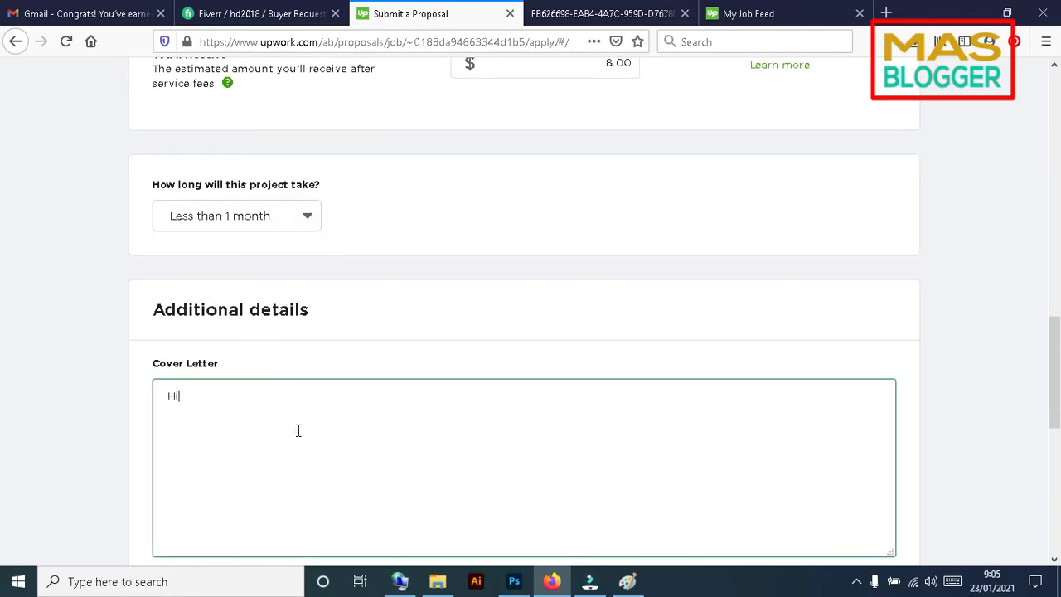
pyautogui.write('I have finish you image and making sample.')
pyautogui.press('Return')
pyautogui.write('Please check and let me know your comment.')
pyautogui.press('Return')
pyautogui.write('I')
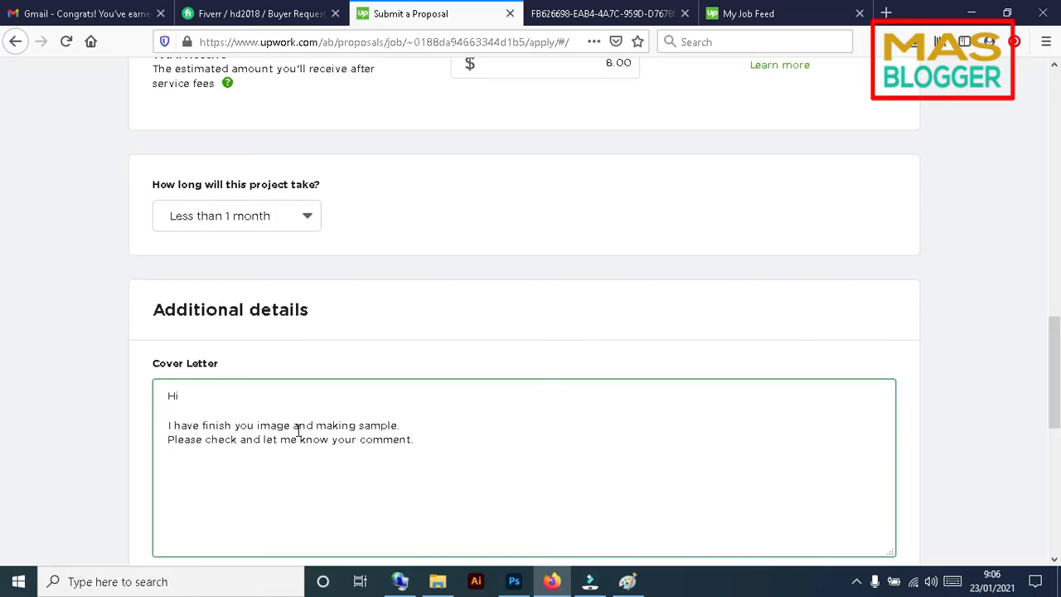
pyautogui.press('Return')
pyautogui.press('Return')
pyautogui.write('best wishes')
pyautogui.press('Return')
pyautogui.write('Hoda')
# - Attach check this sample.jpg from the DATA (E:) drive to the proposal
pyautogui.scroll(-5, 308, 474)
pyautogui.click(232, 376)
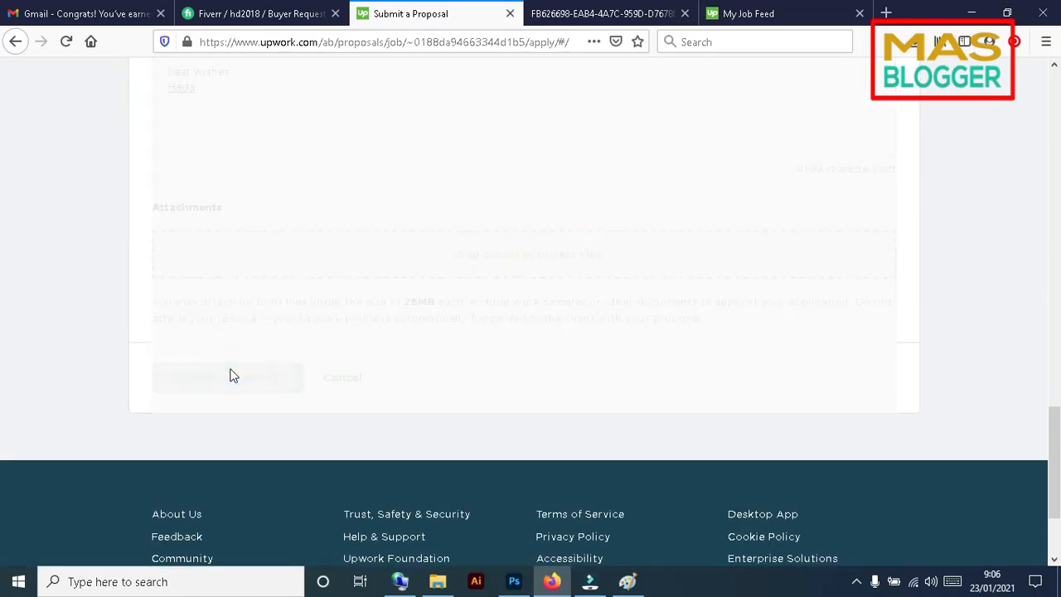
pyautogui.click(521, 257)
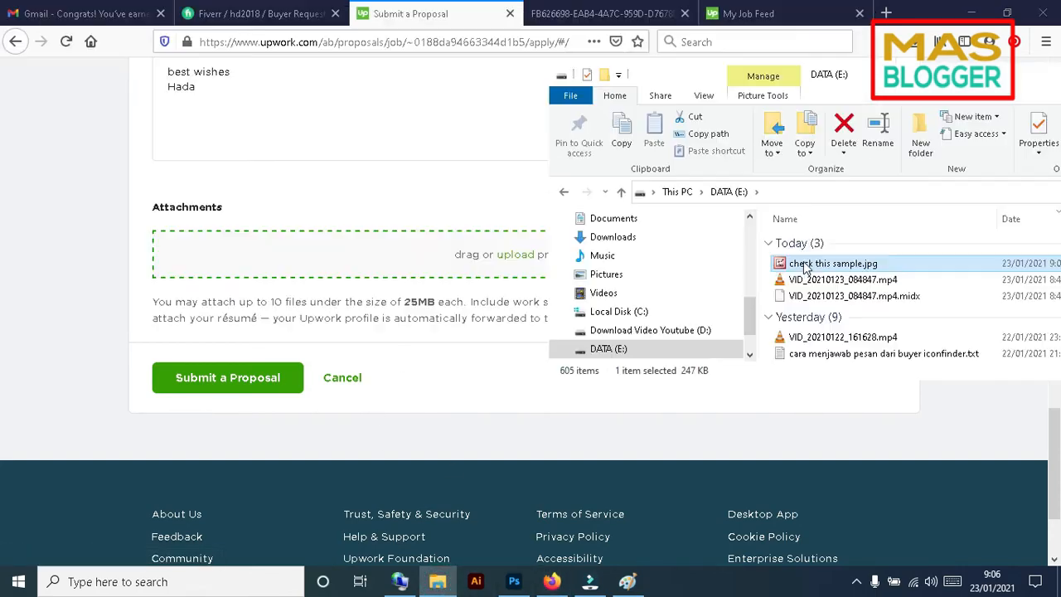
pyautogui.moveTo(829, 264); pyautogui.dragTo(321, 257)
# - Submit the proposal, accepting the fixed-price terms with "Yes, I understand."
pyautogui.click(75, 228)
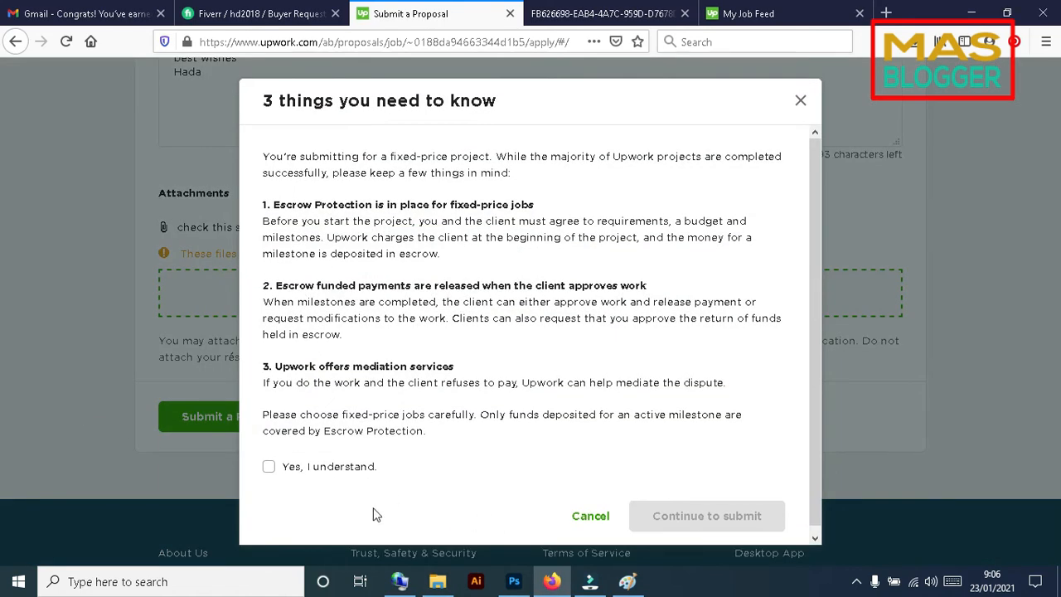
pyautogui.click(332, 466)
pyautogui.click(706, 515)
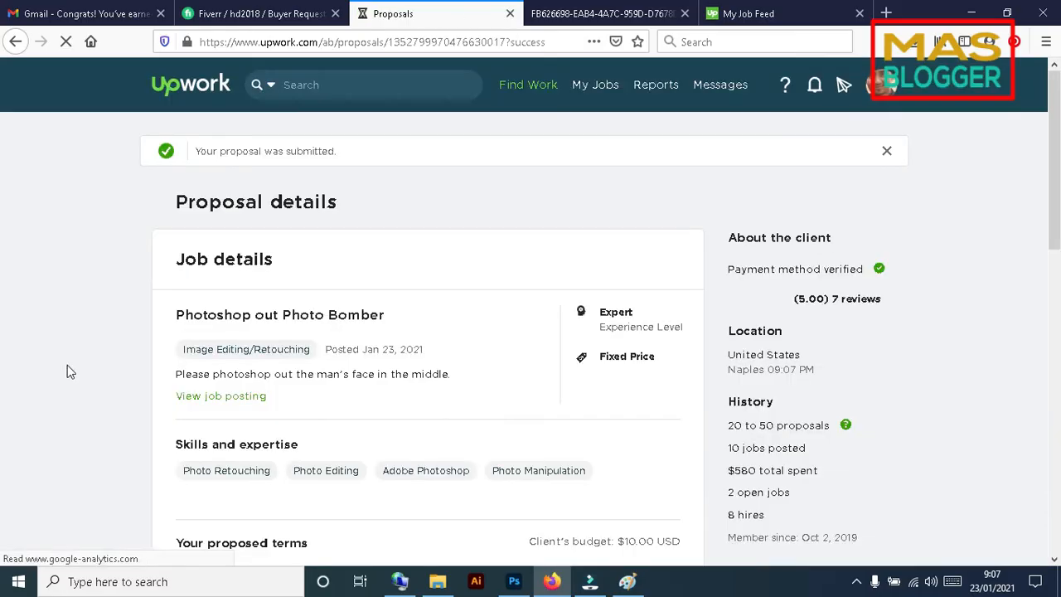
# - Review the submitted proposal's terms and cover letter, and view its attached sample image scaled to fit the window
pyautogui.scroll(-10, 71, 372)
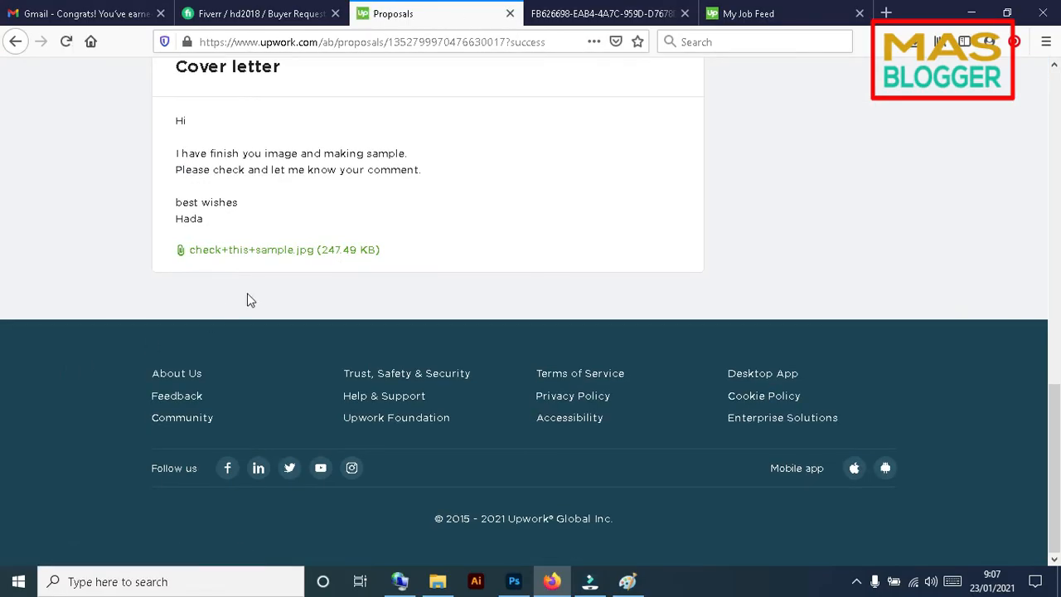
pyautogui.scroll(7, 63, 308)
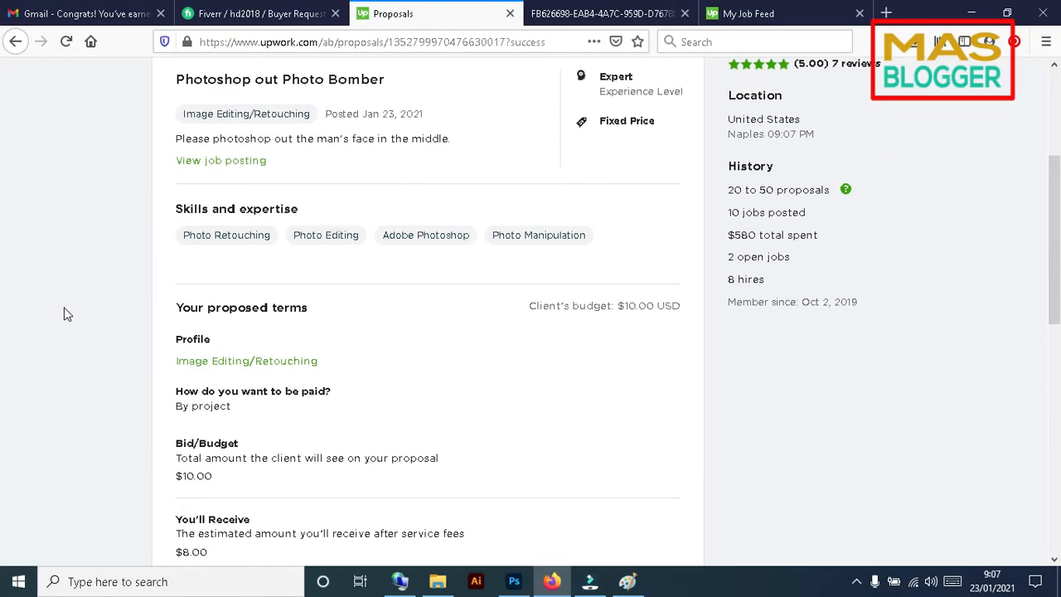
pyautogui.scroll(3, 107, 323)
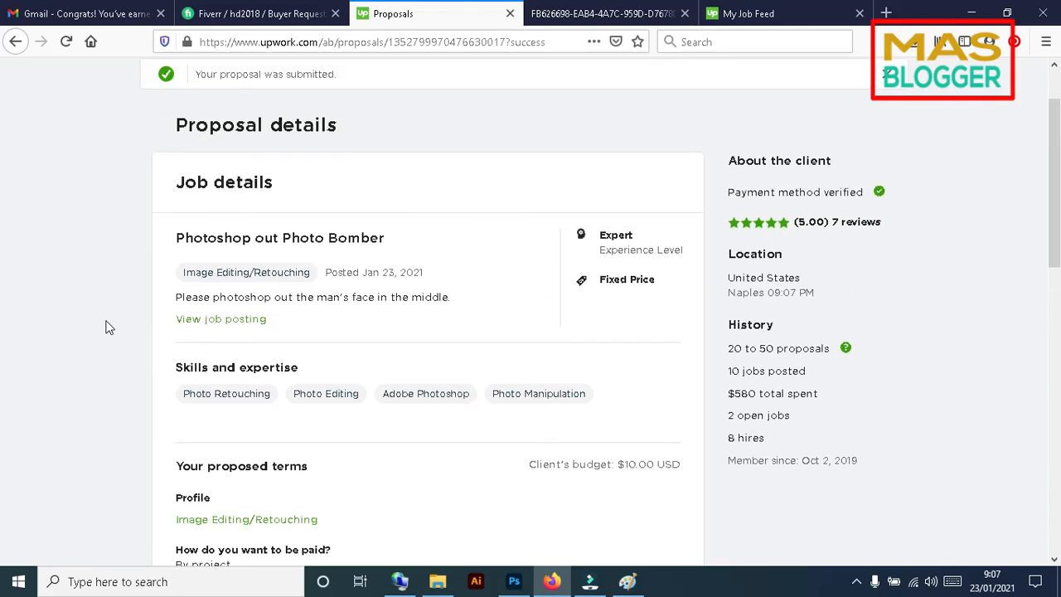
pyautogui.scroll(-10, 98, 332)
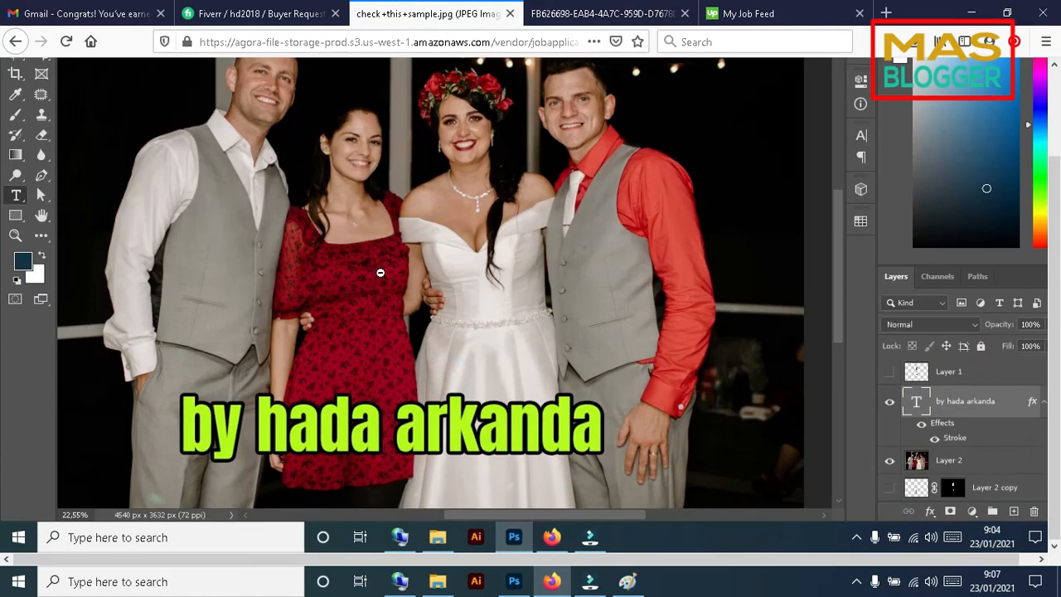
pyautogui.click(379, 272)
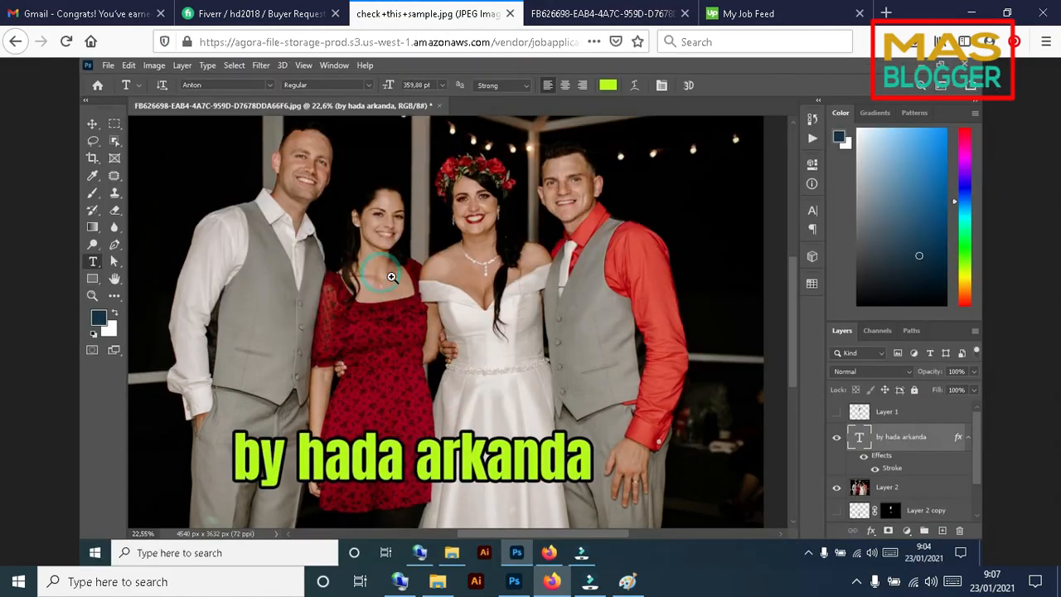